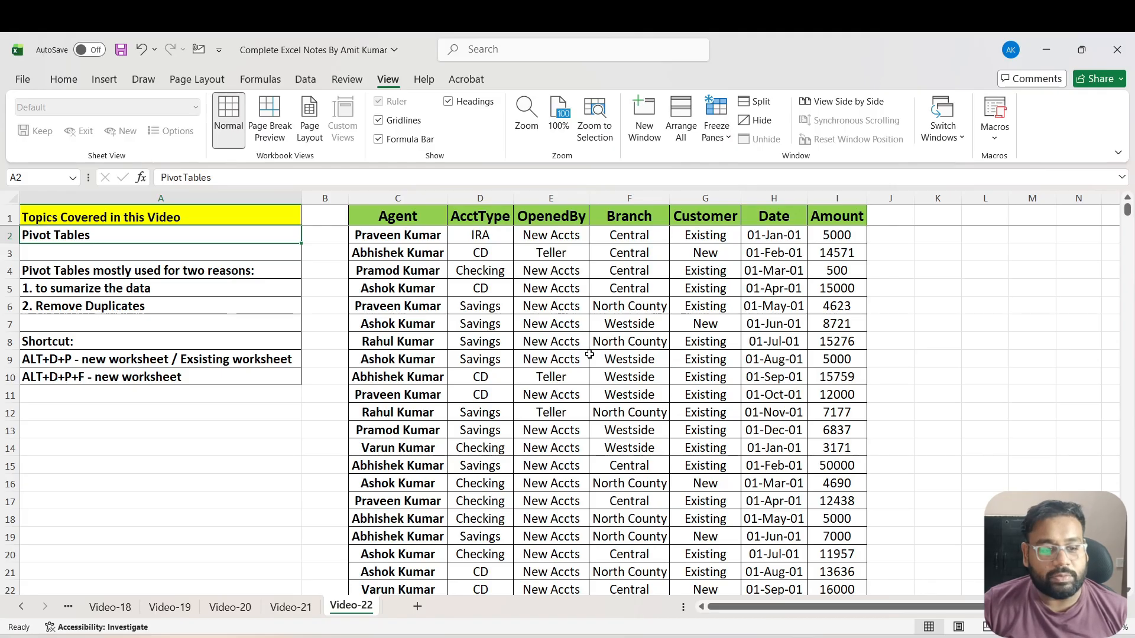
Review the pivot table notes in column A and the full extent of the Agent-to-Amount data table
key(Down)
key(Down)
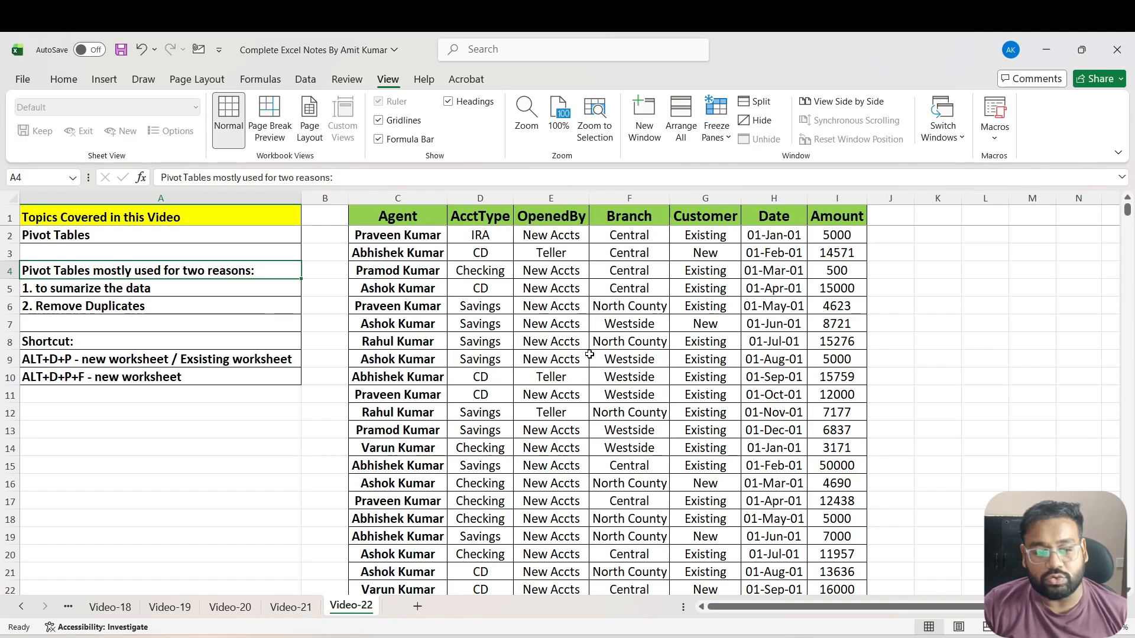
key(Down)
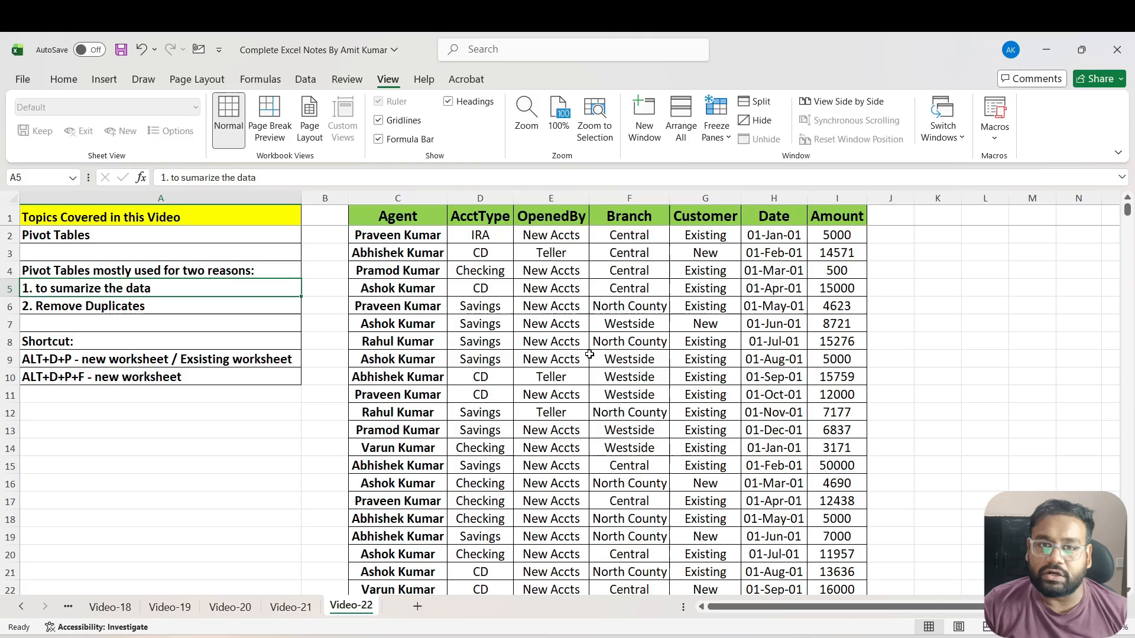
key(Right)
key(Right)
key(Right)
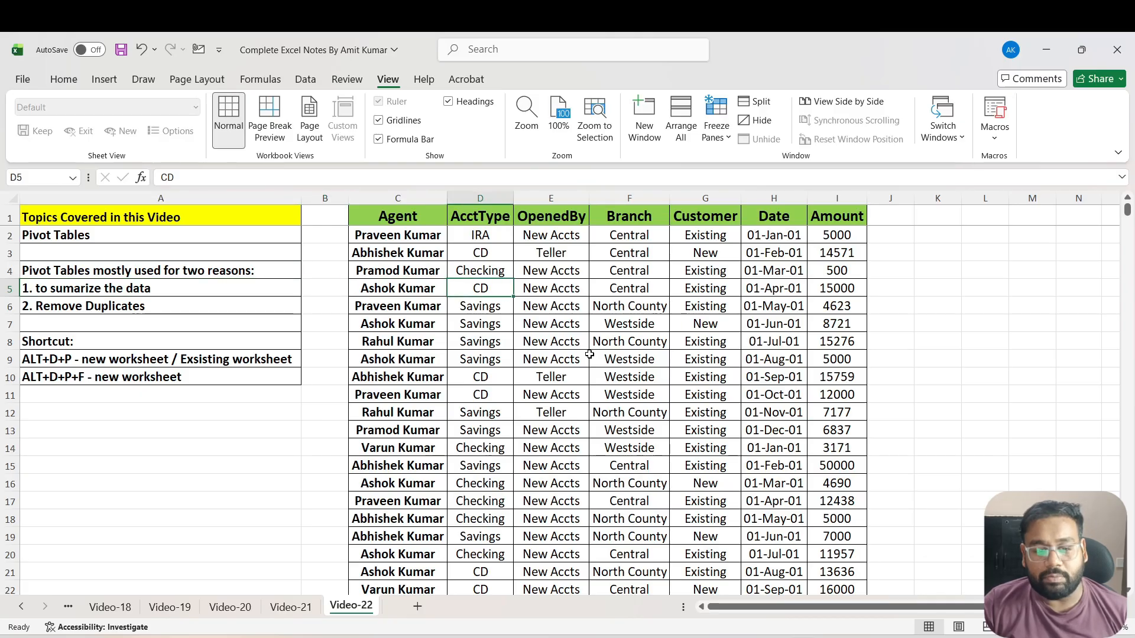
key(Up)
key(Up)
key(Up)
key(Up)
key(Left)
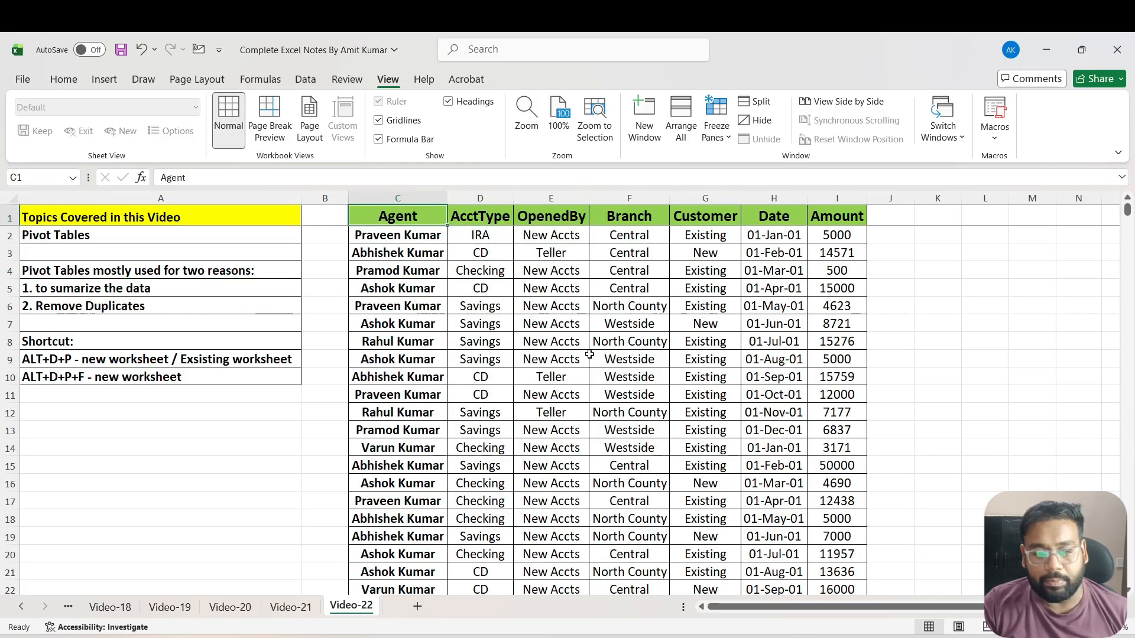
key(ctrl+Down)
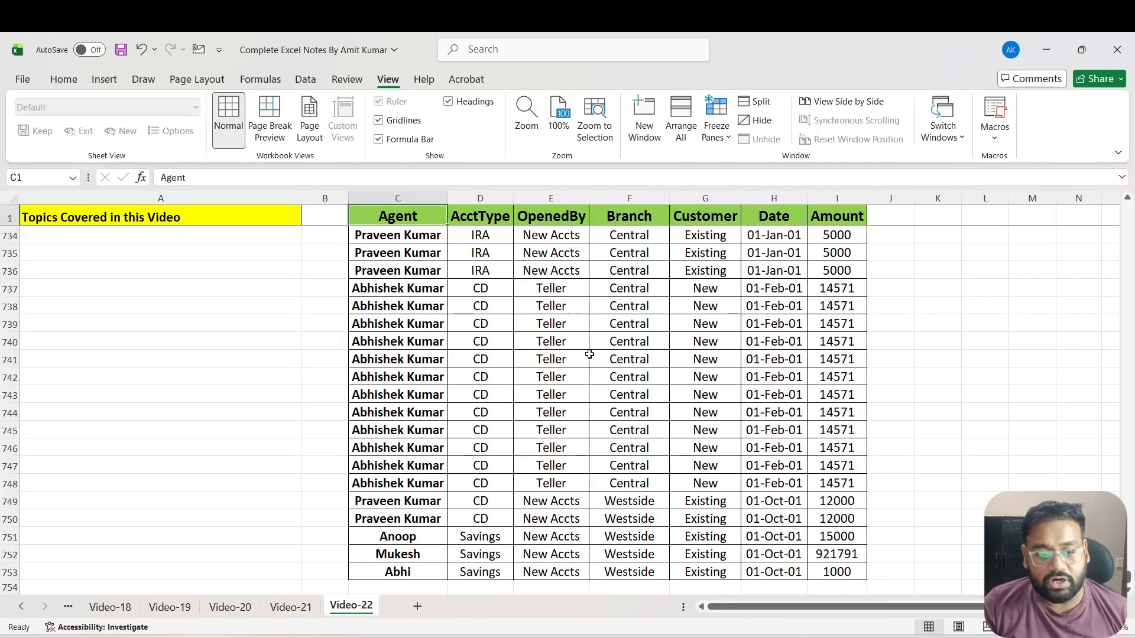
key(ctrl+Up)
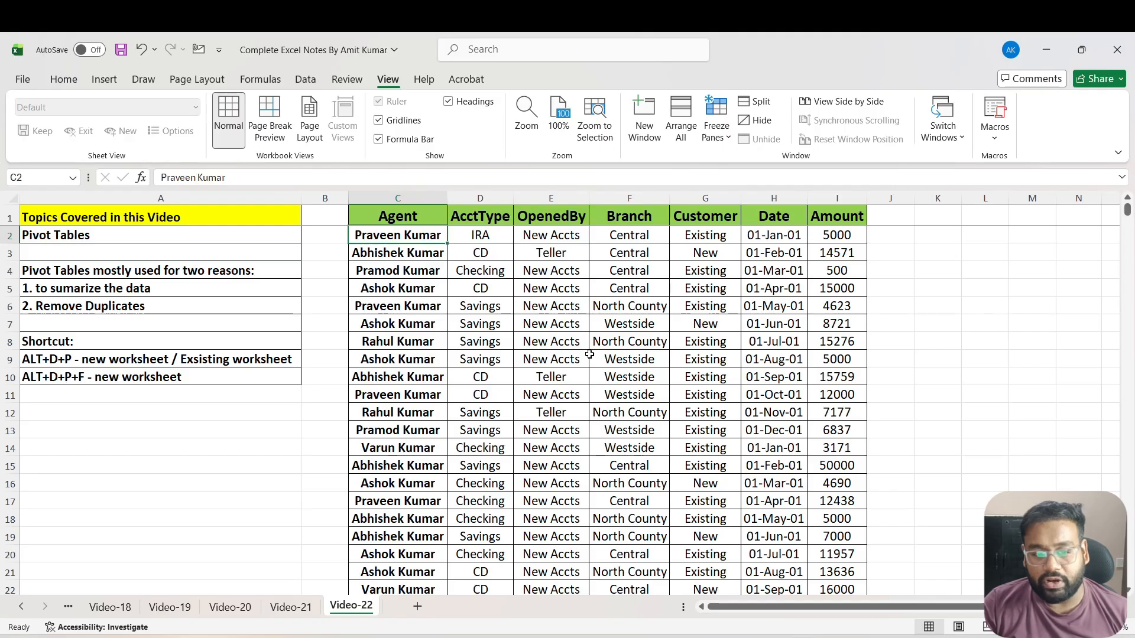
key(Up)
key(Left)
key(Down)
key(Right)
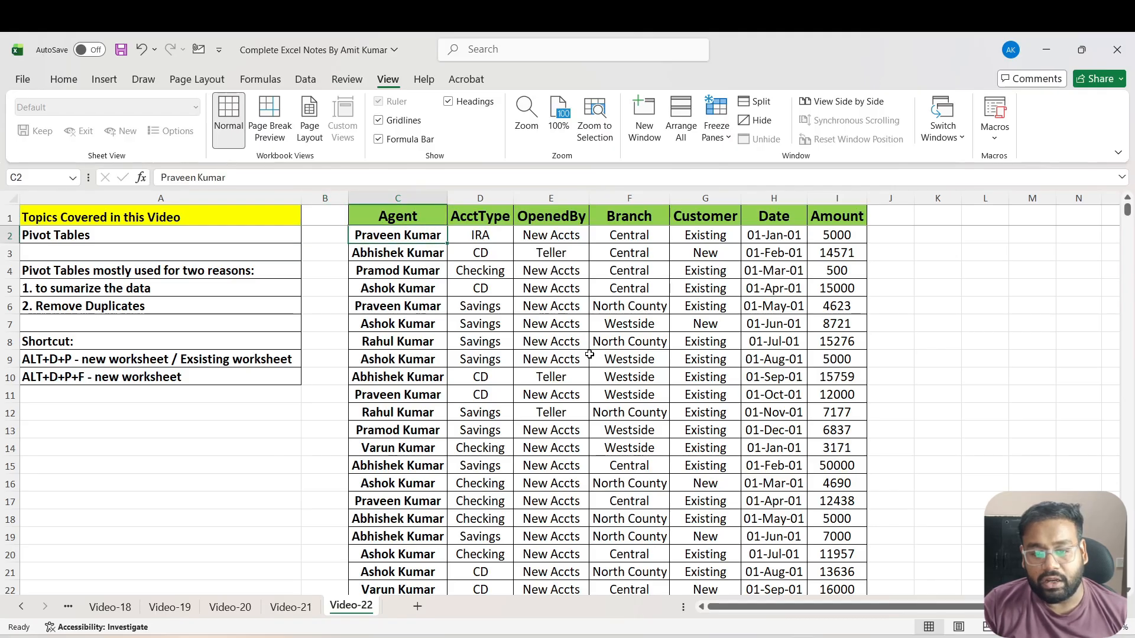
click(850, 239)
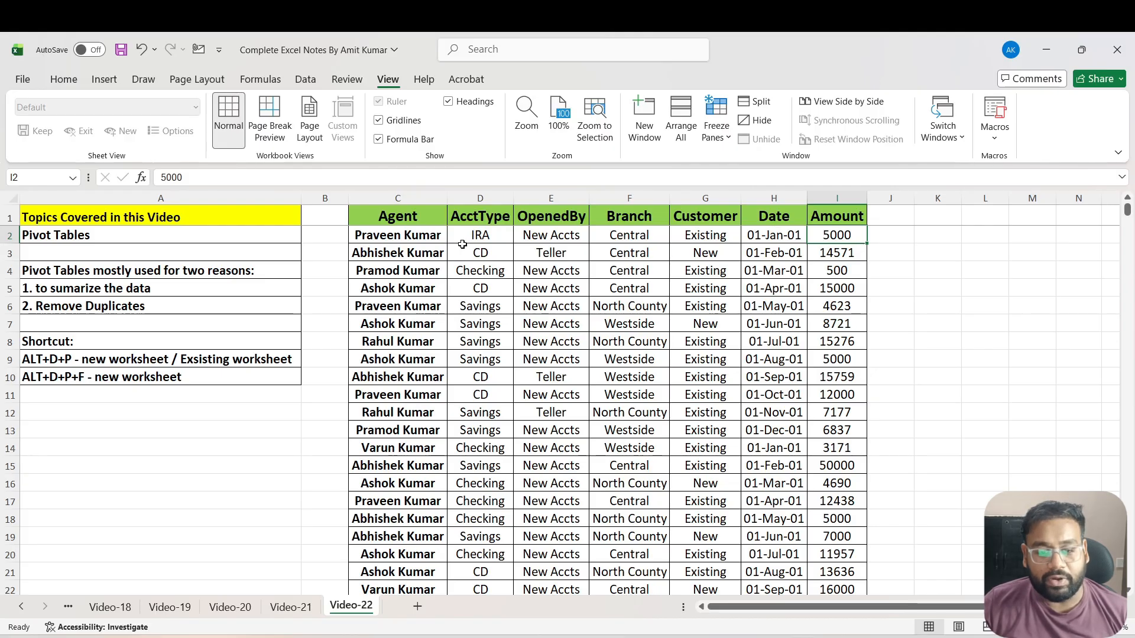
Create a PivotTable from the data range C1:I753 at cell L1 of the existing Video-22 worksheet and go to it
click(415, 223)
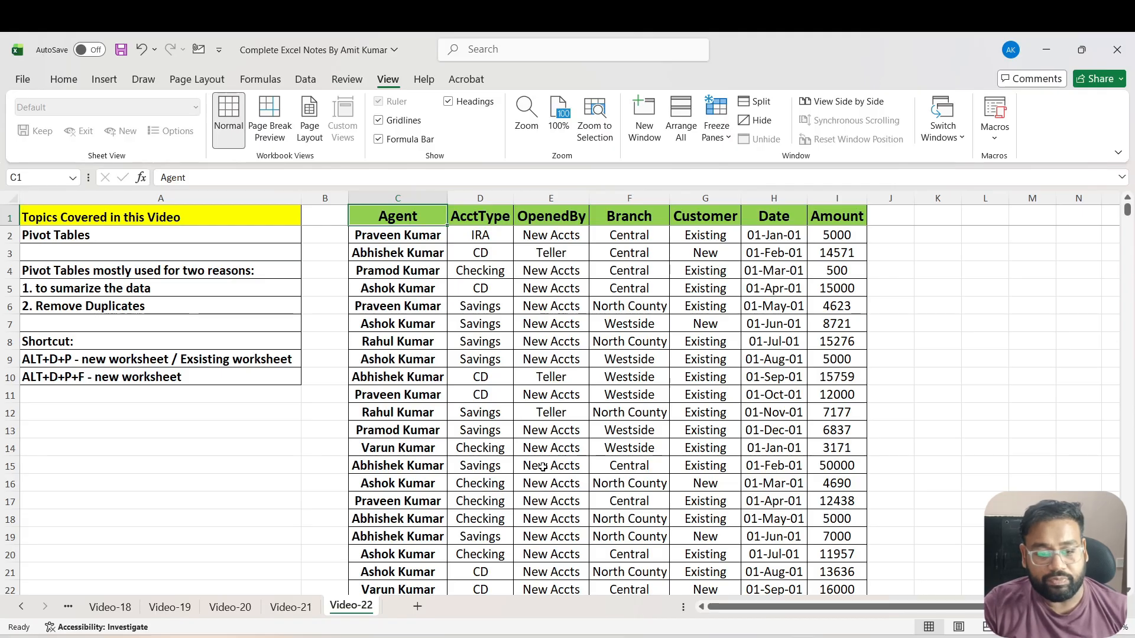
key(ctrl+shift+End)
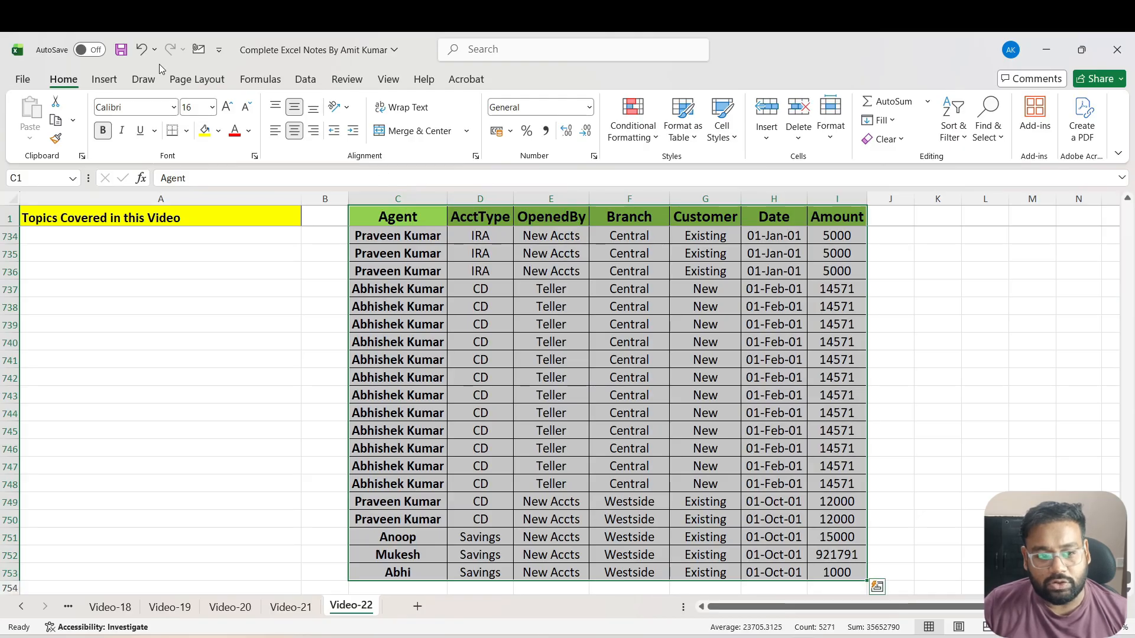
click(105, 82)
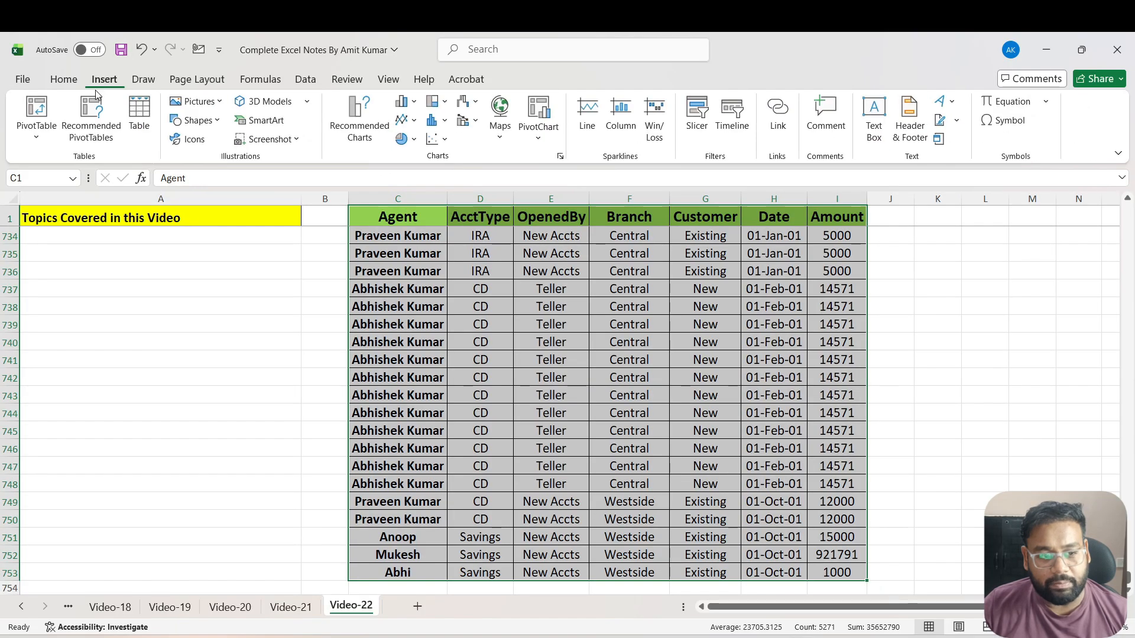
click(37, 138)
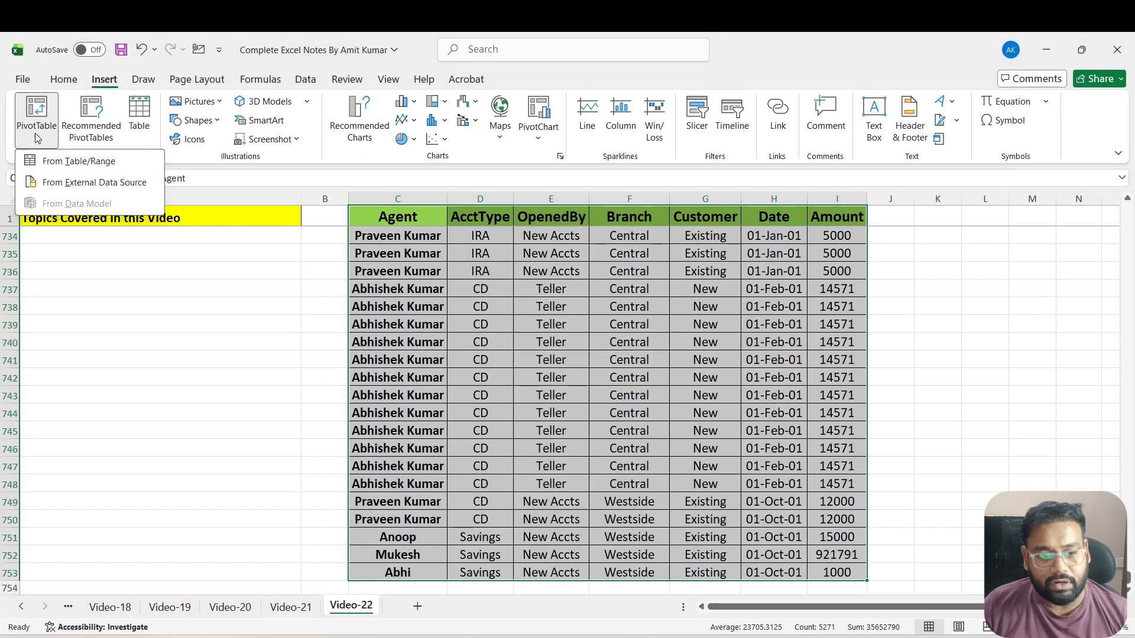
click(71, 165)
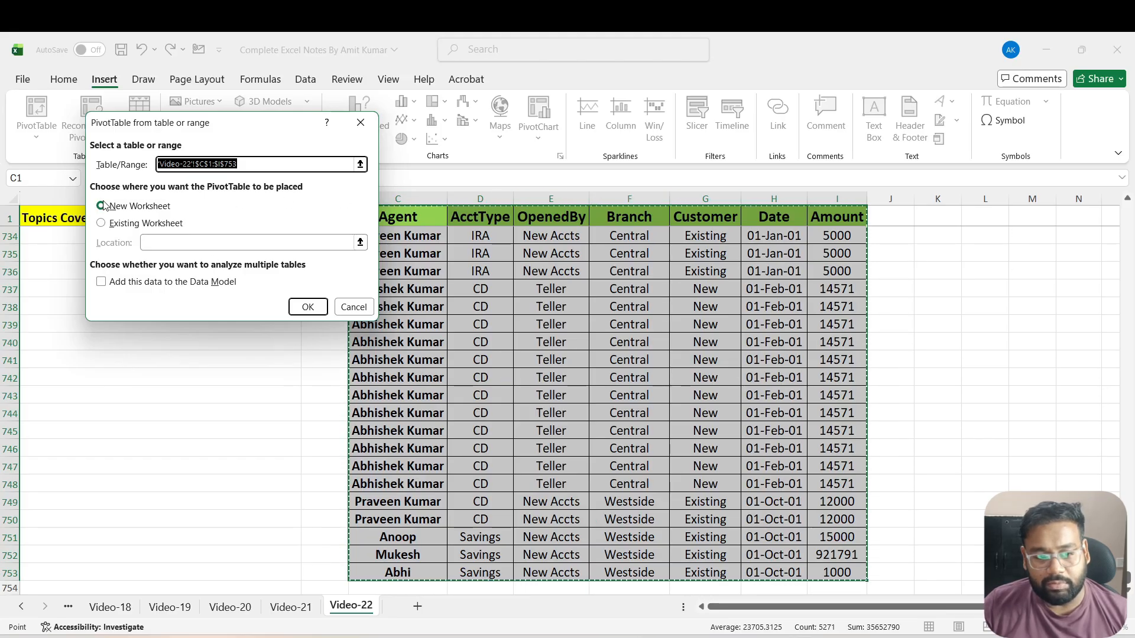
click(124, 225)
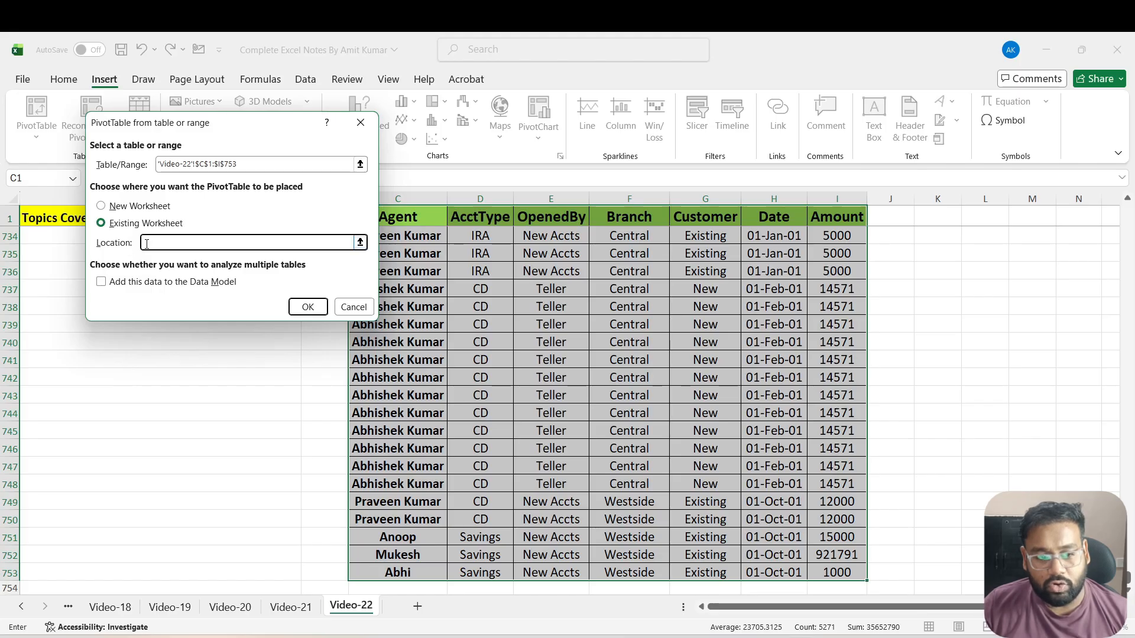
click(997, 219)
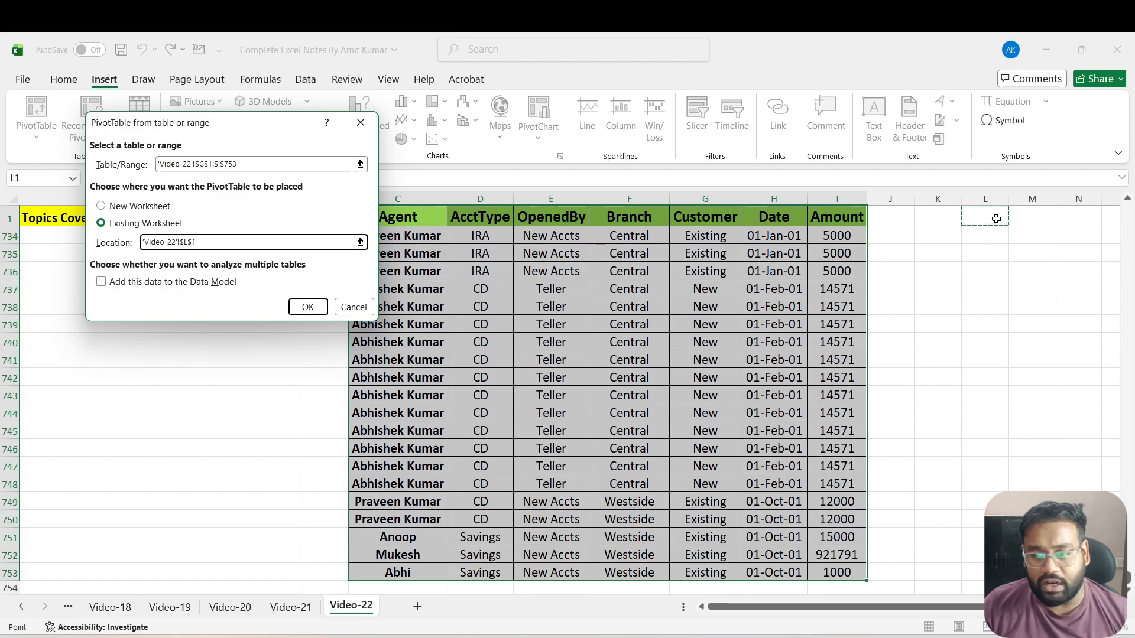
click(308, 307)
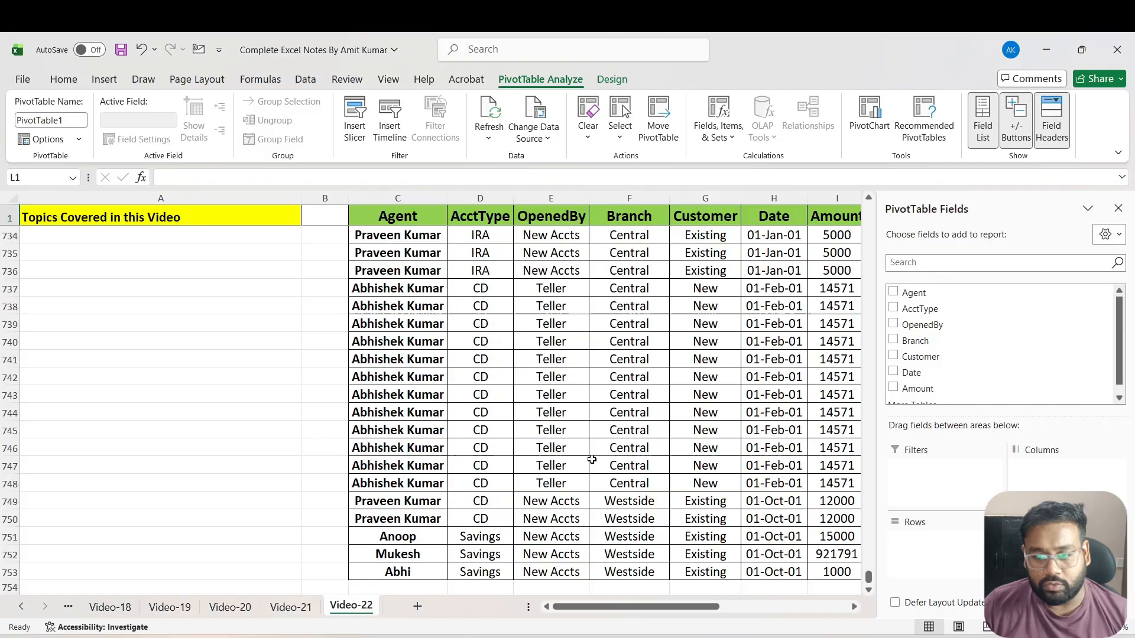
drag(607, 612, 694, 611)
scroll(606, 368, up, 4)
click(613, 215)
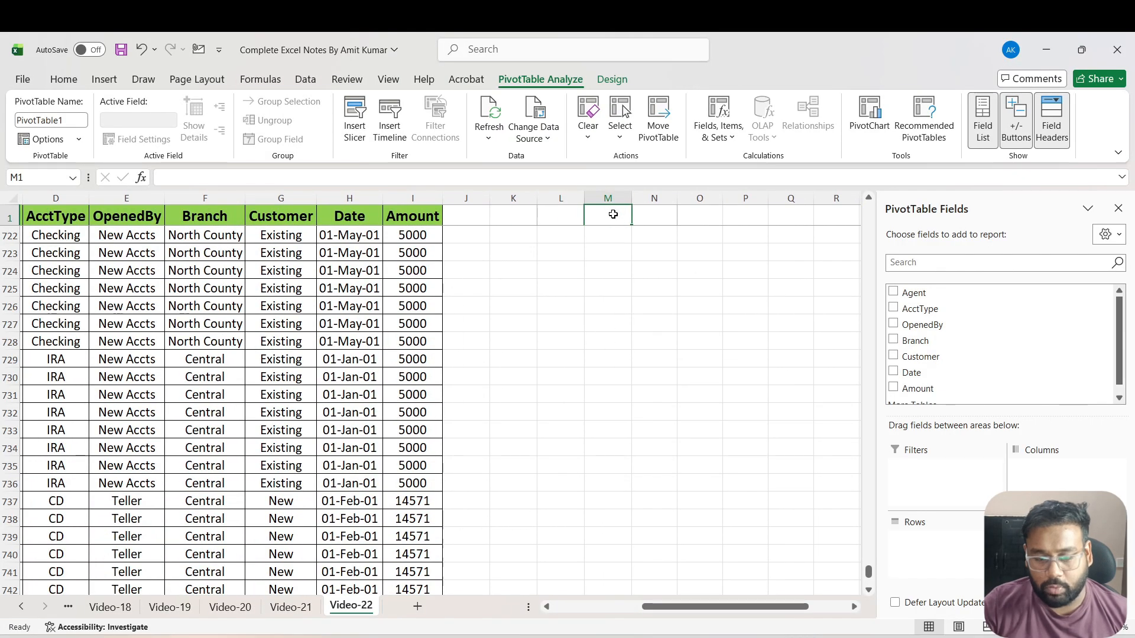
key(ctrl+Up)
key(Left)
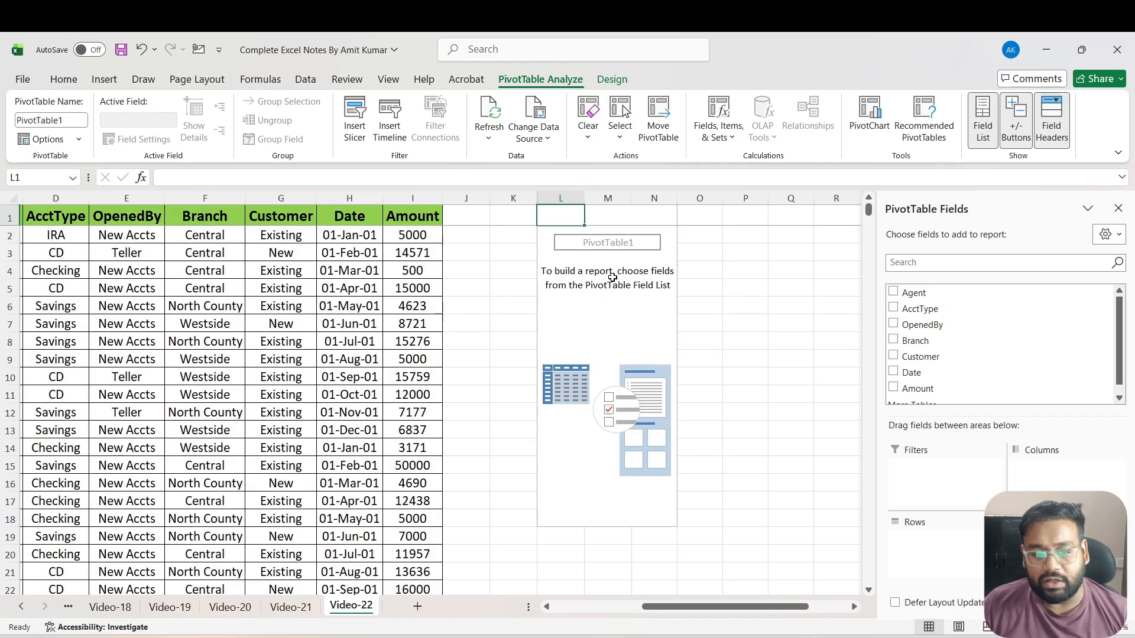
Create a second PivotTable from C1:I753 on a new worksheet with the PivotTable and PivotChart Wizard, reusing the existing report's source data
click(420, 216)
key(Left)
key(Left)
key(Left)
key(Left)
key(Left)
key(Left)
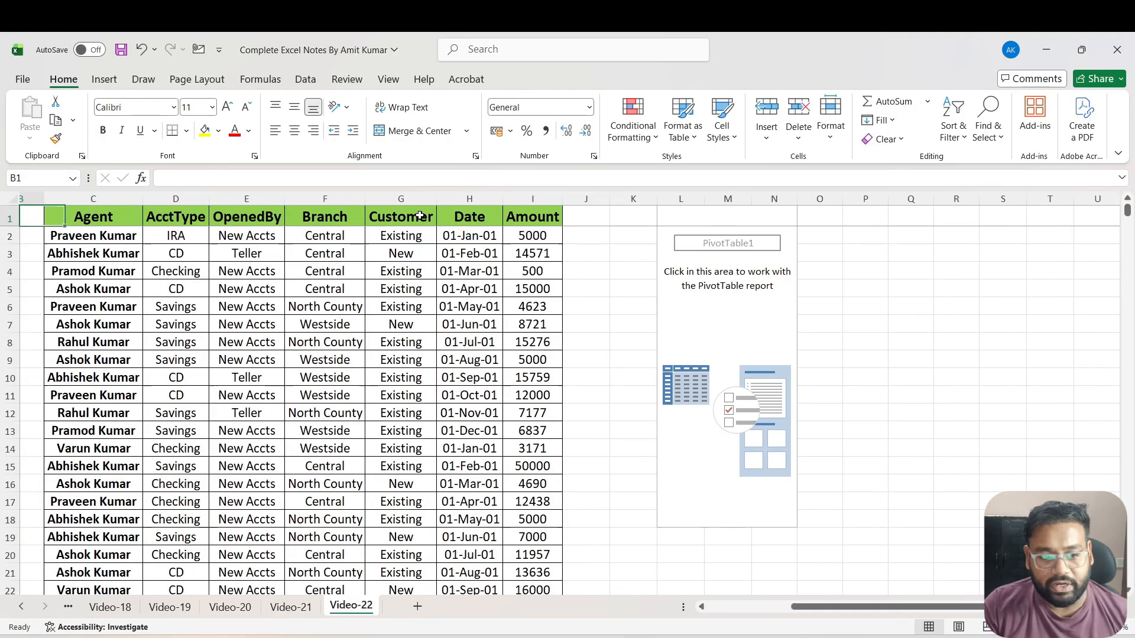
key(ctrl+shift+Right)
key(ctrl+shift+Down)
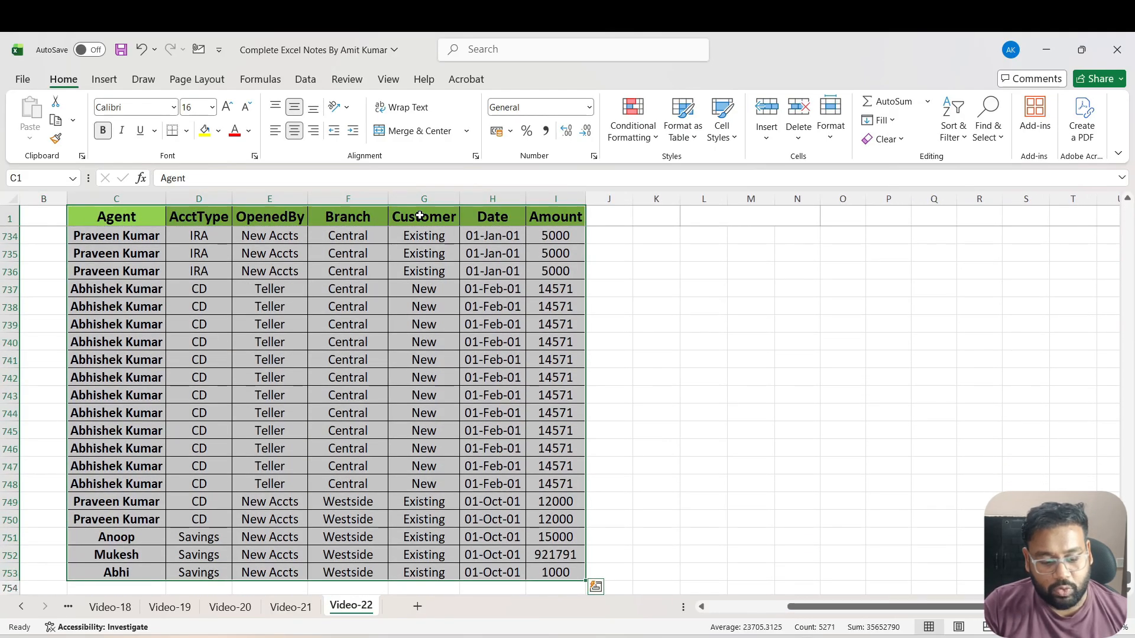
key(alt+d)
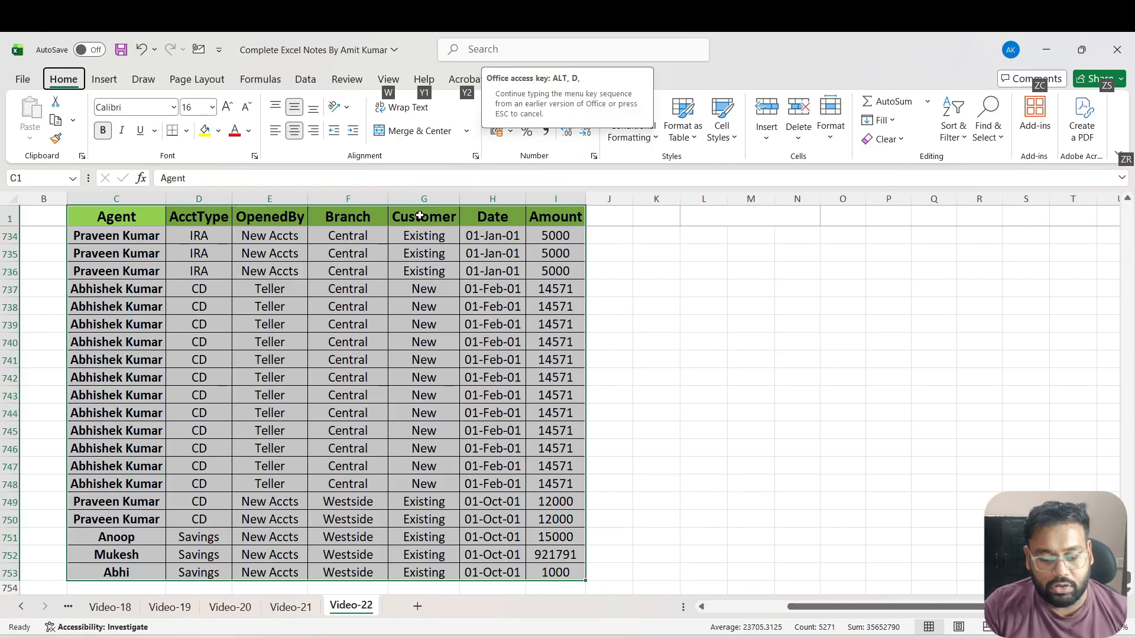
key(p)
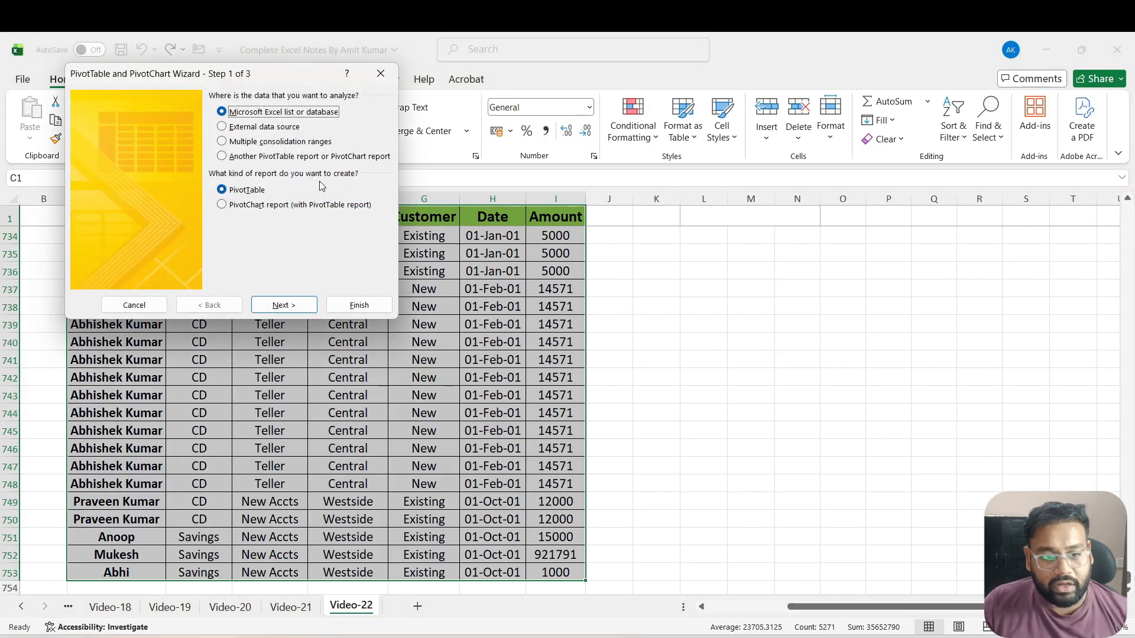
click(301, 305)
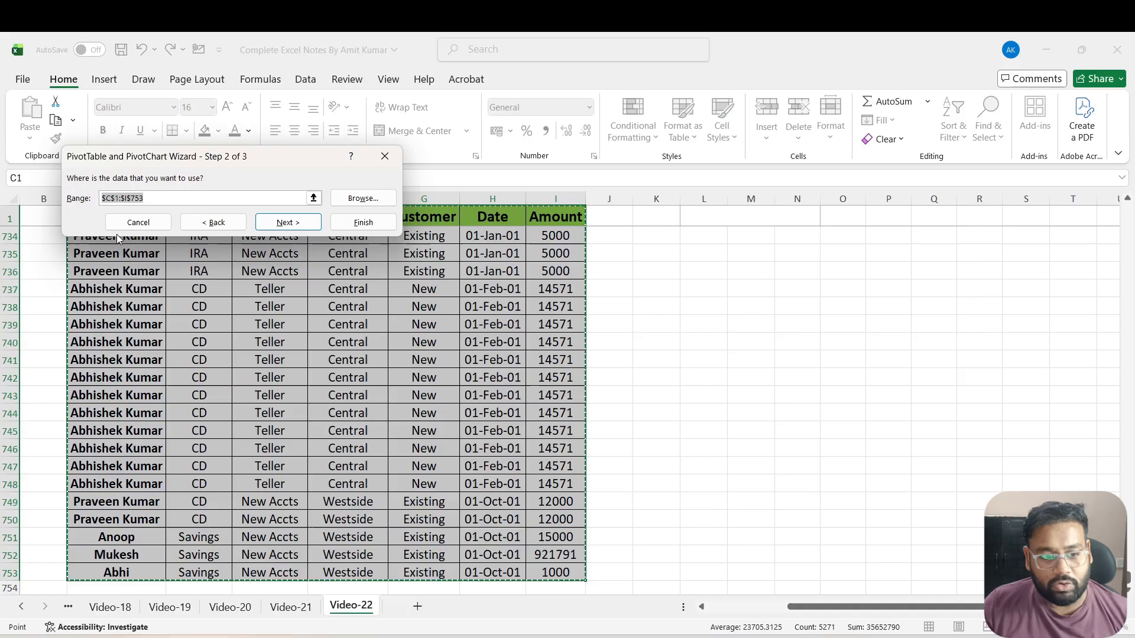
click(276, 228)
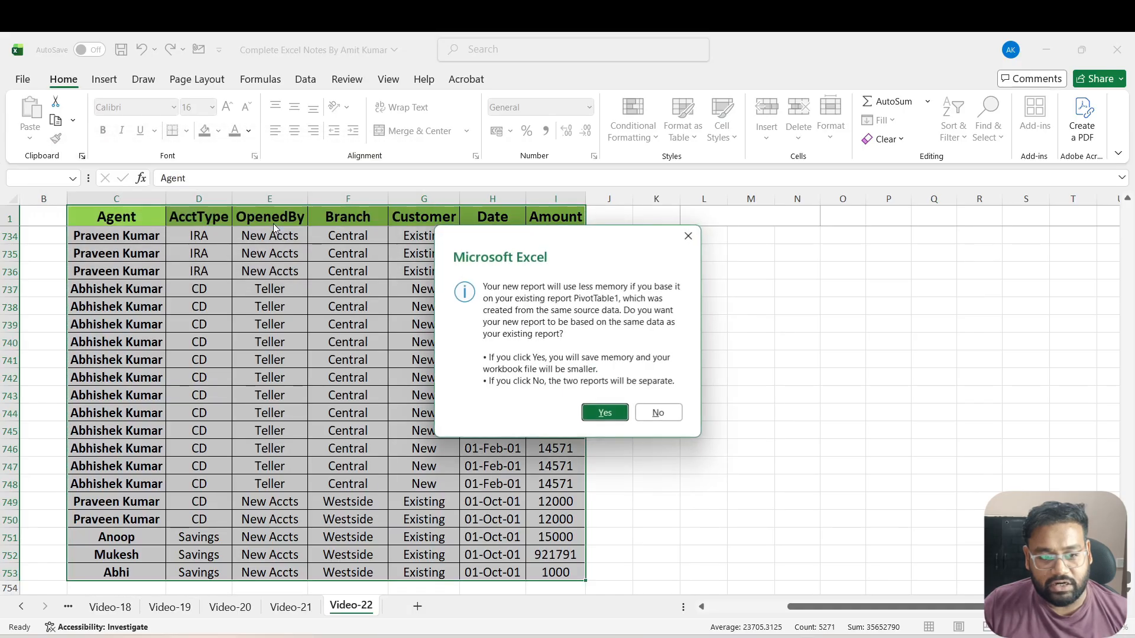
click(603, 412)
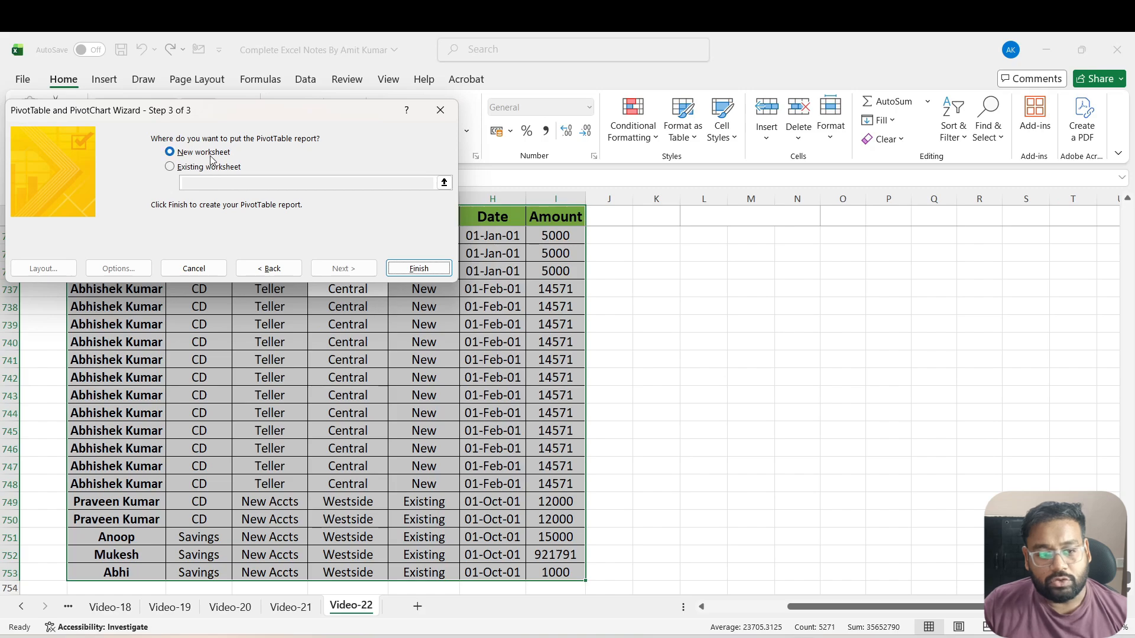
click(415, 269)
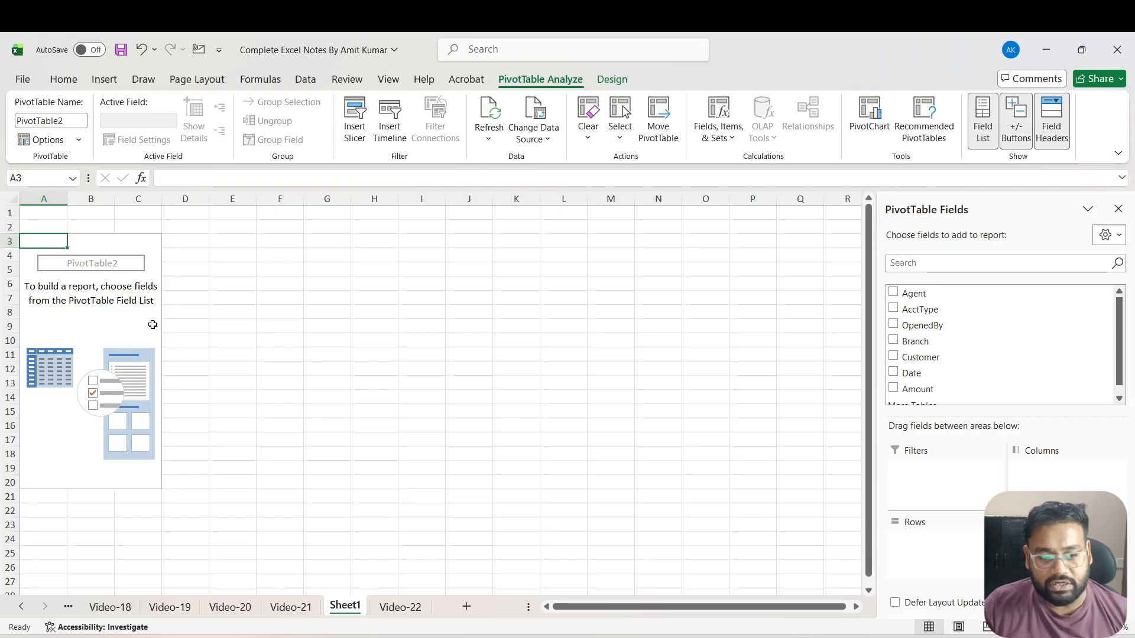
Return to the Video-22 sheet and add the Agent field to the rows of the PivotTable at L1
click(400, 607)
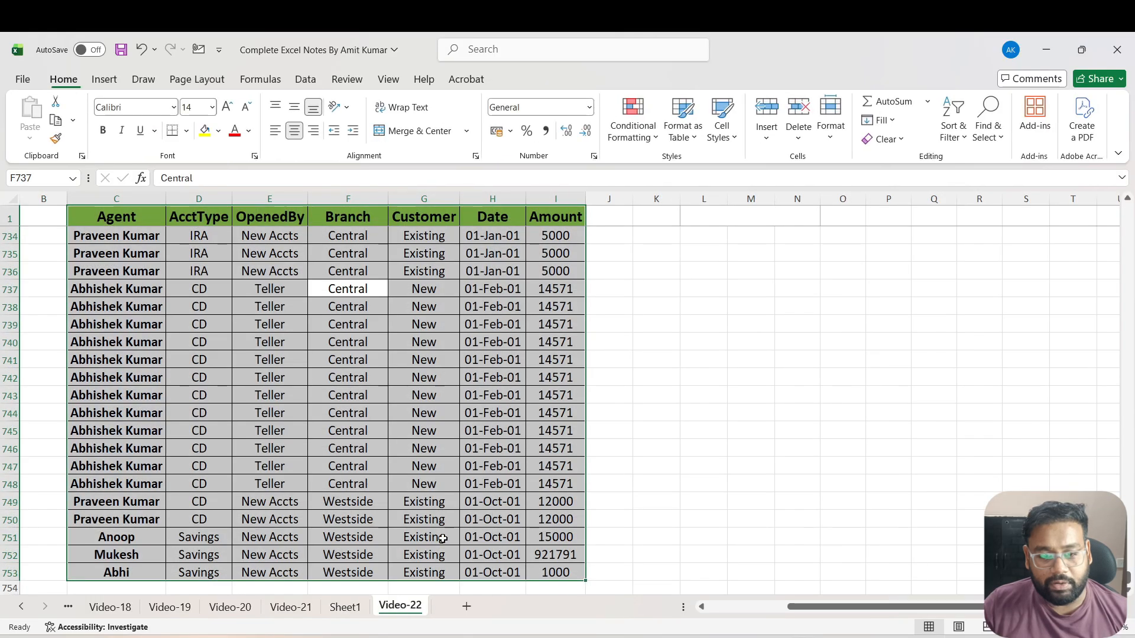
click(670, 212)
key(Down)
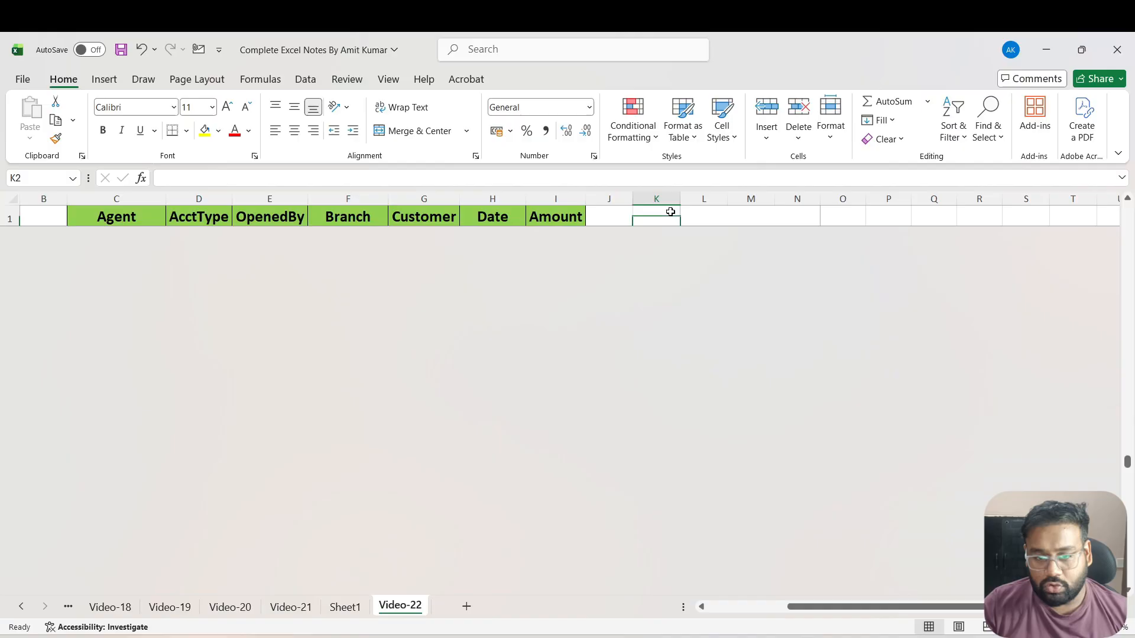
key(Right)
key(Right)
key(Right)
key(Right)
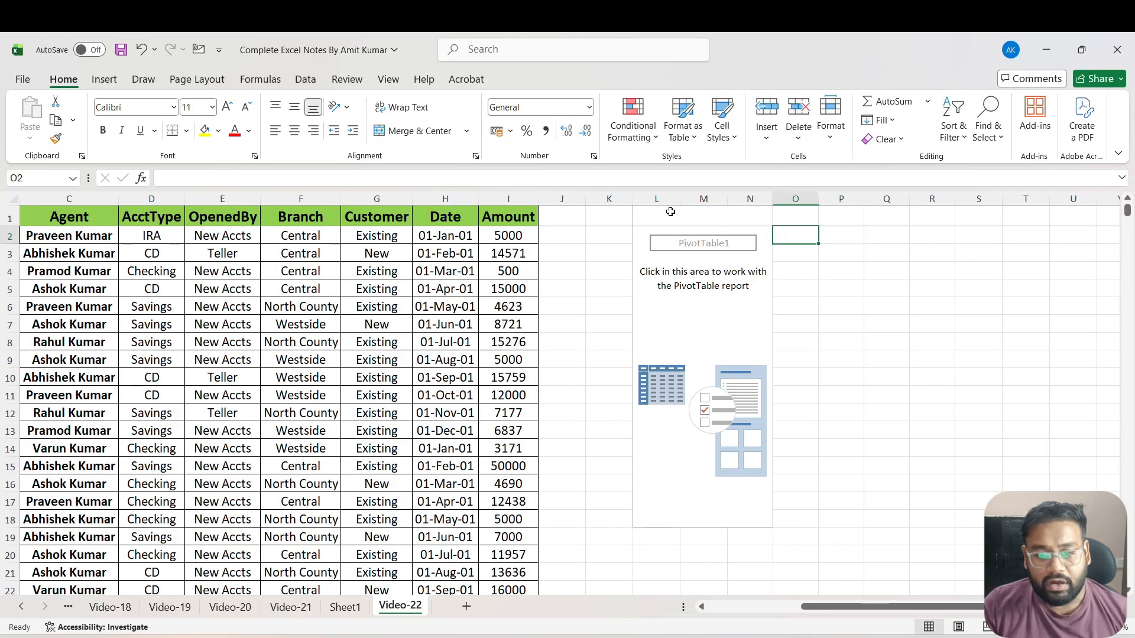
key(Left)
key(Left)
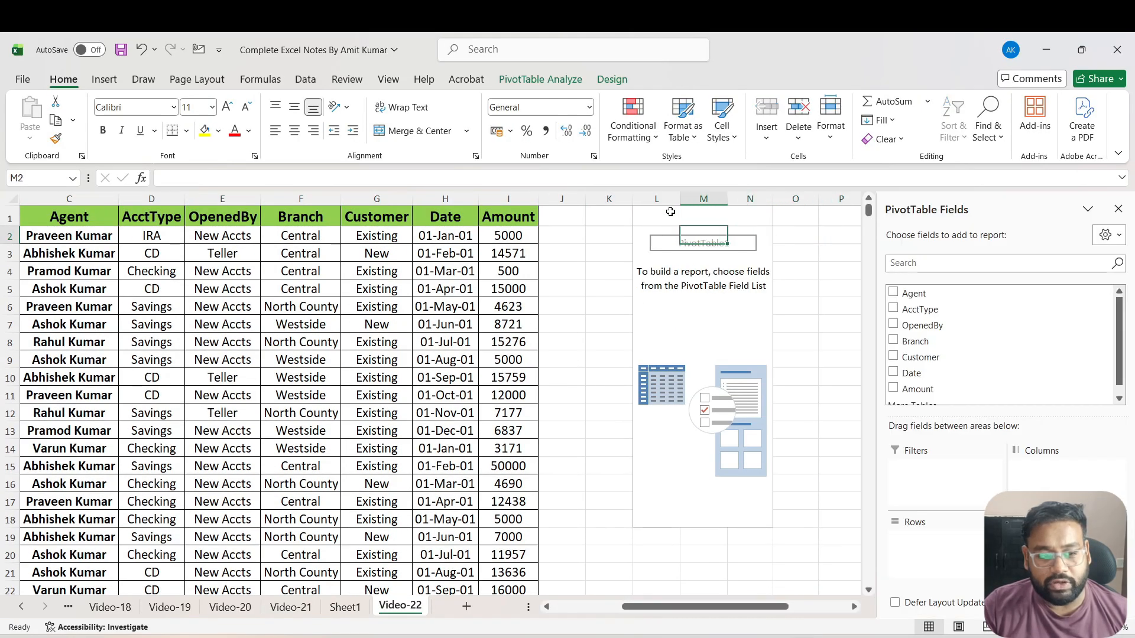
key(Left)
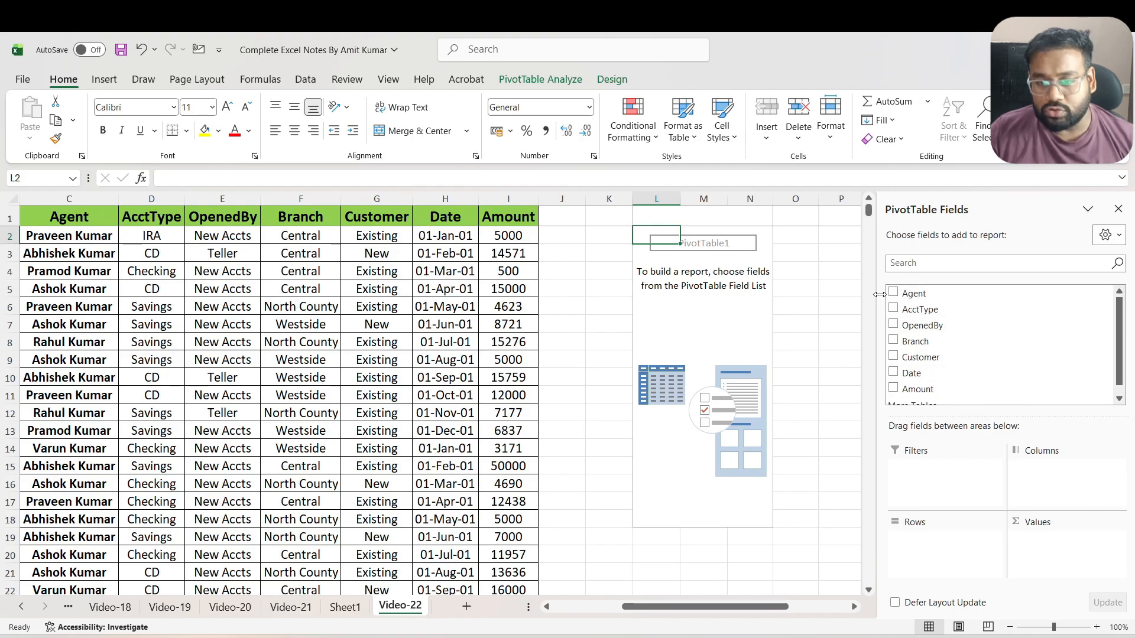
drag(896, 294, 931, 551)
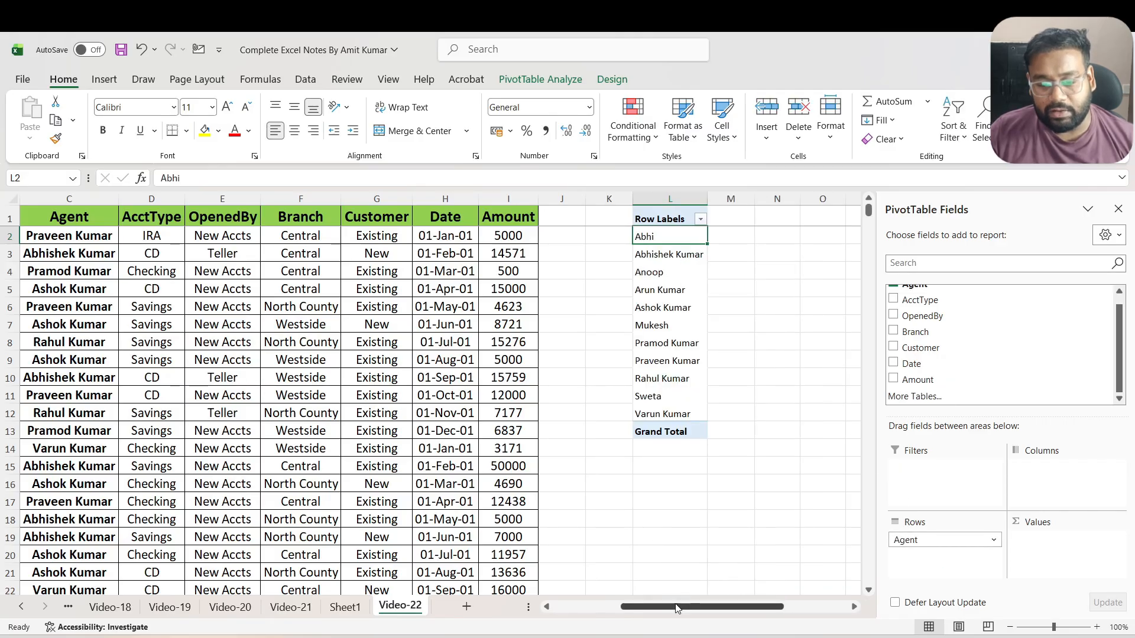
Compare the Remove Duplicates note and the Agent column of the source data with the PivotTable's row labels
drag(678, 611, 609, 612)
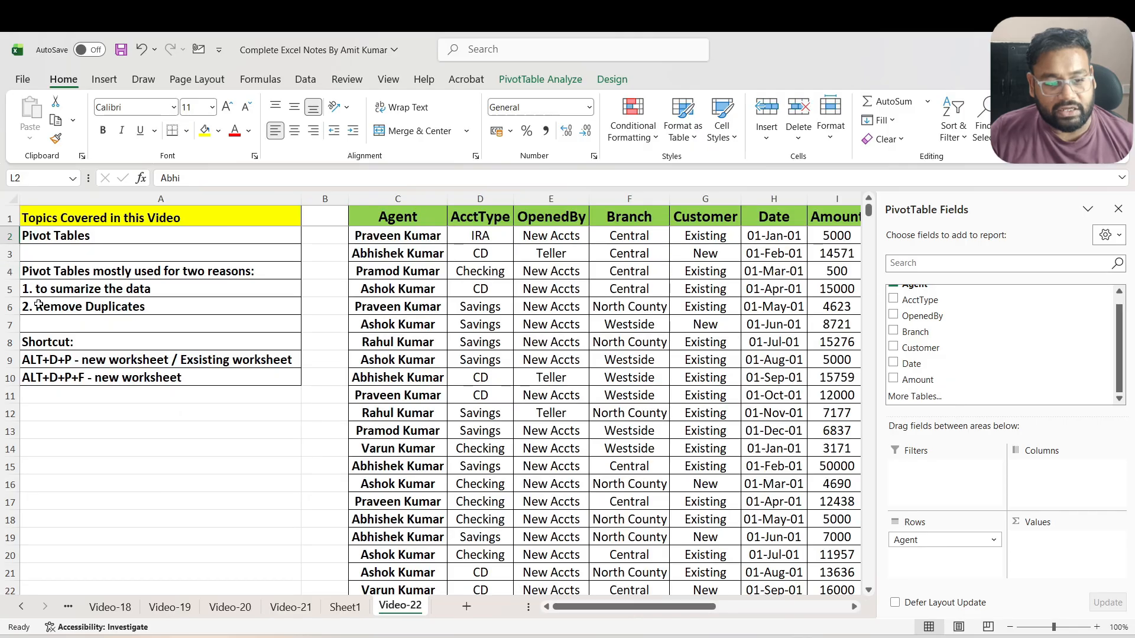
drag(615, 615, 672, 615)
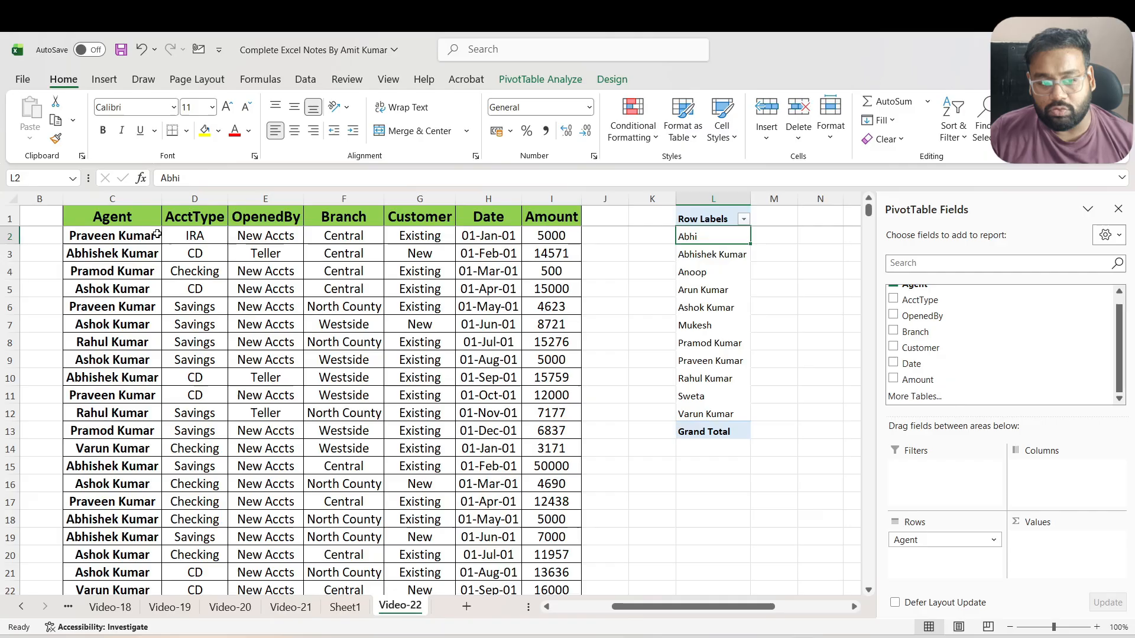
click(131, 235)
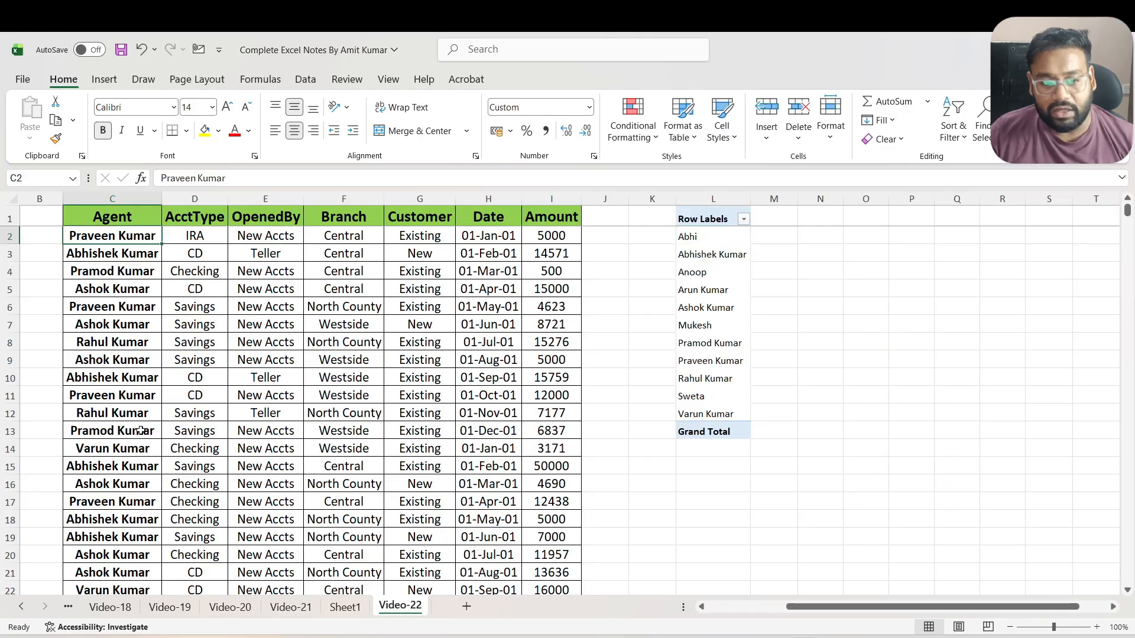
Add the Amount field to the values of the PivotTable at L1, summarized by sum for each agent
click(557, 243)
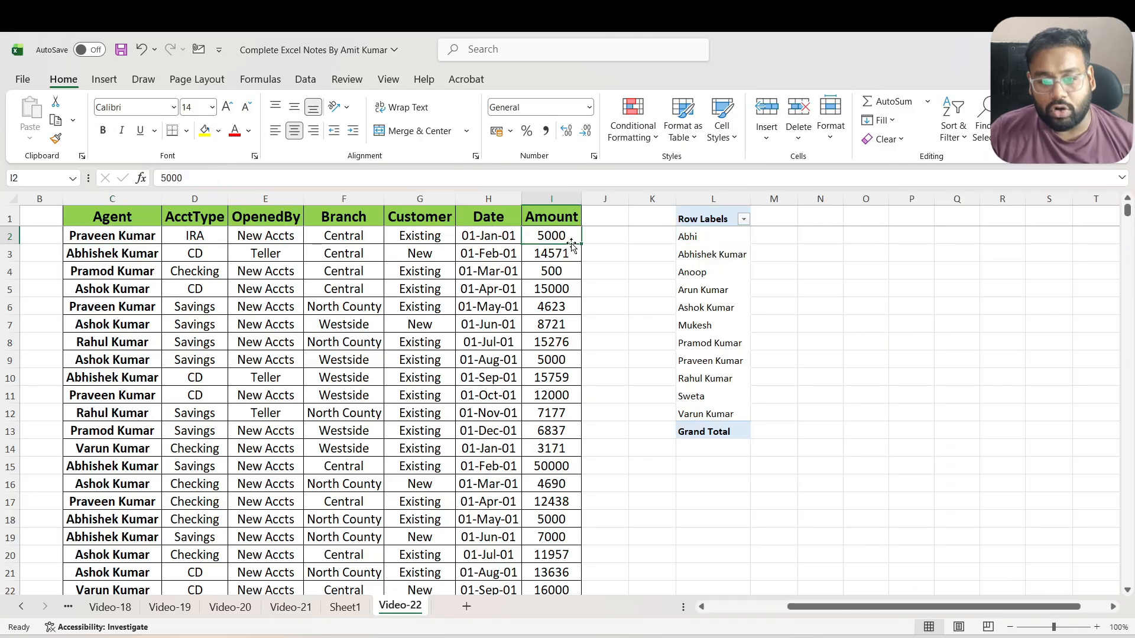
click(714, 240)
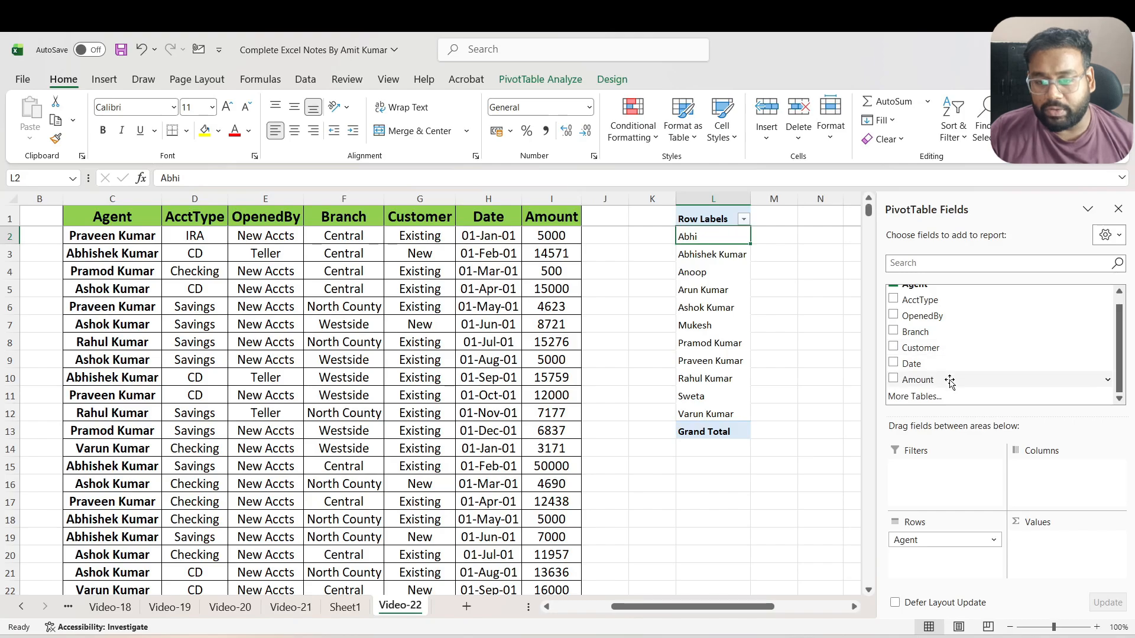
drag(918, 382, 1068, 547)
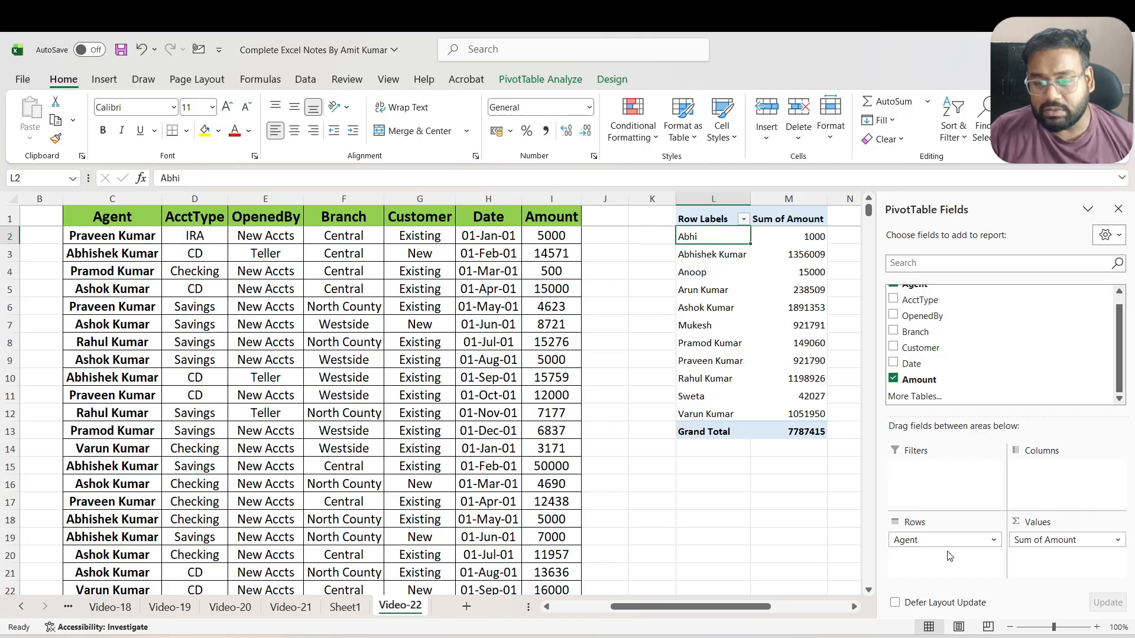
Move the Agent field from the PivotTable's rows to its columns and return it to the rows
drag(908, 540, 1049, 482)
drag(689, 609, 747, 614)
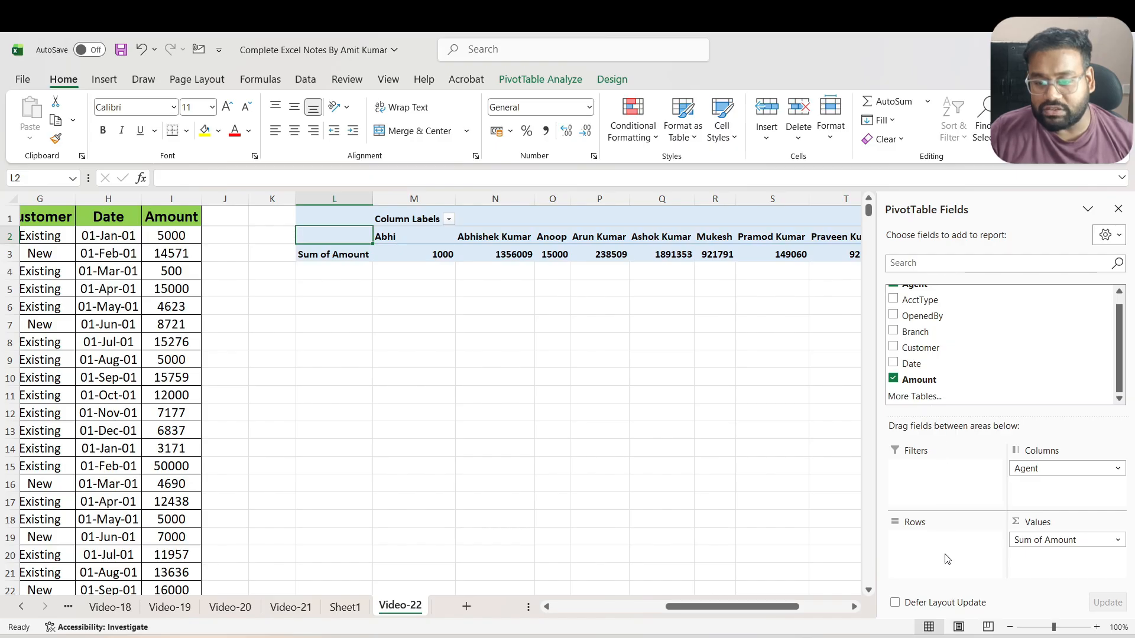
drag(1054, 468, 923, 559)
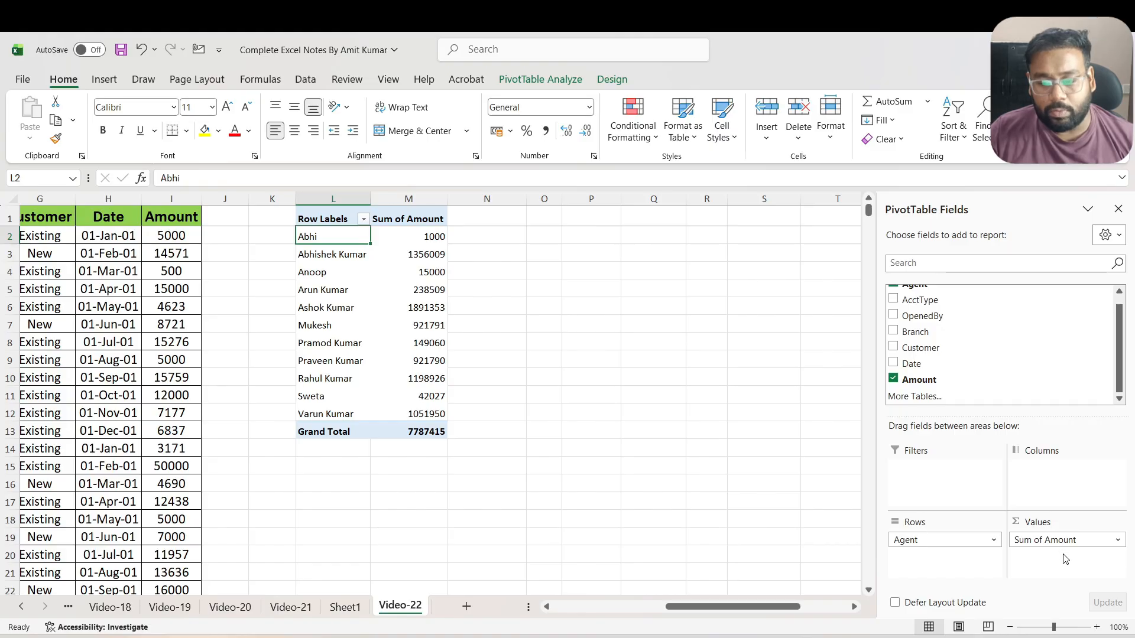
Change the Amount value field's calculation to Count in its Value Field Settings
click(1118, 540)
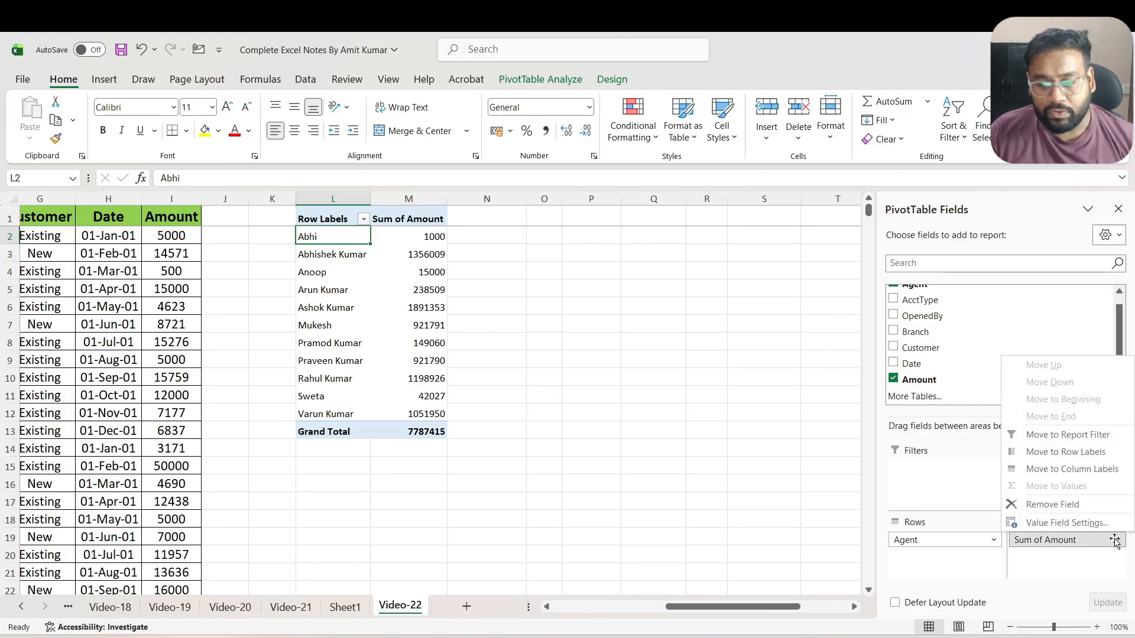
click(1086, 529)
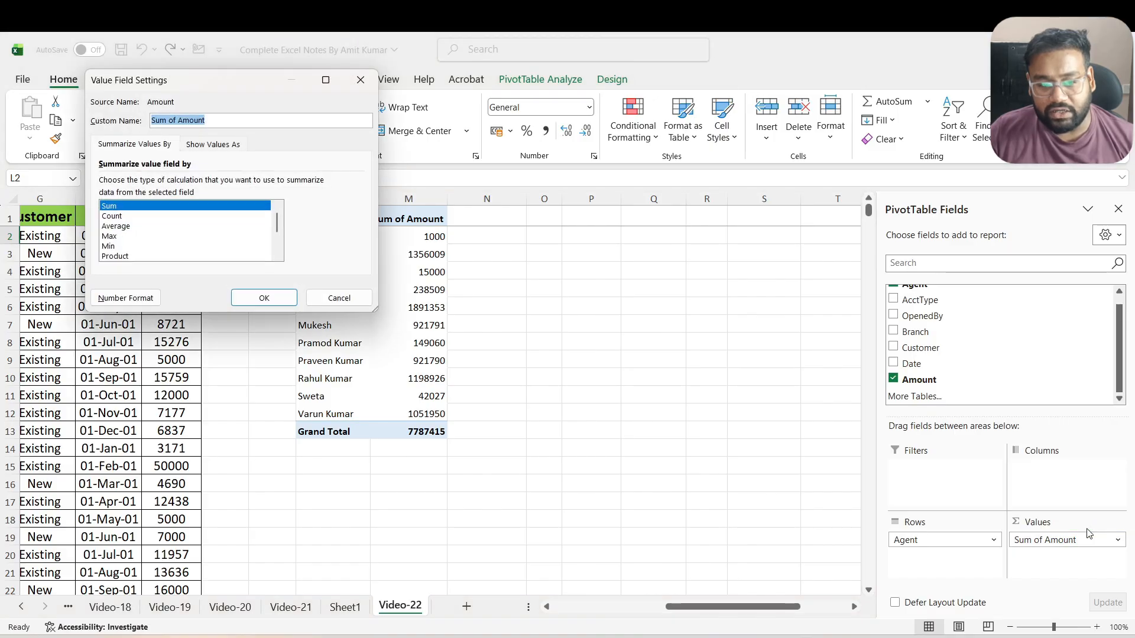
drag(208, 77, 584, 133)
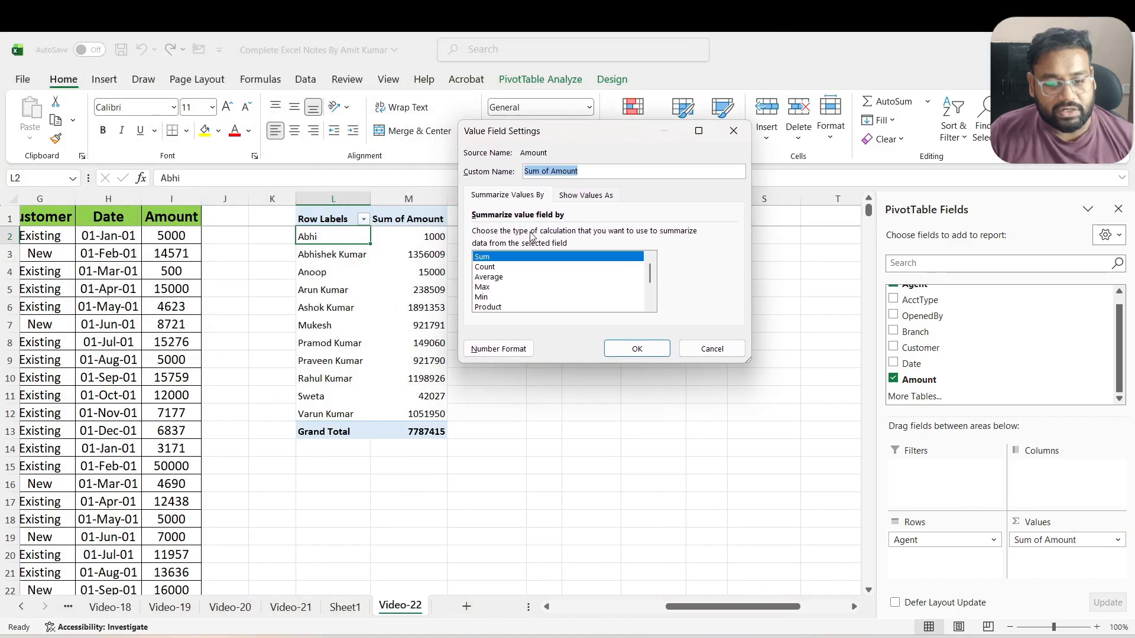
click(485, 267)
click(637, 349)
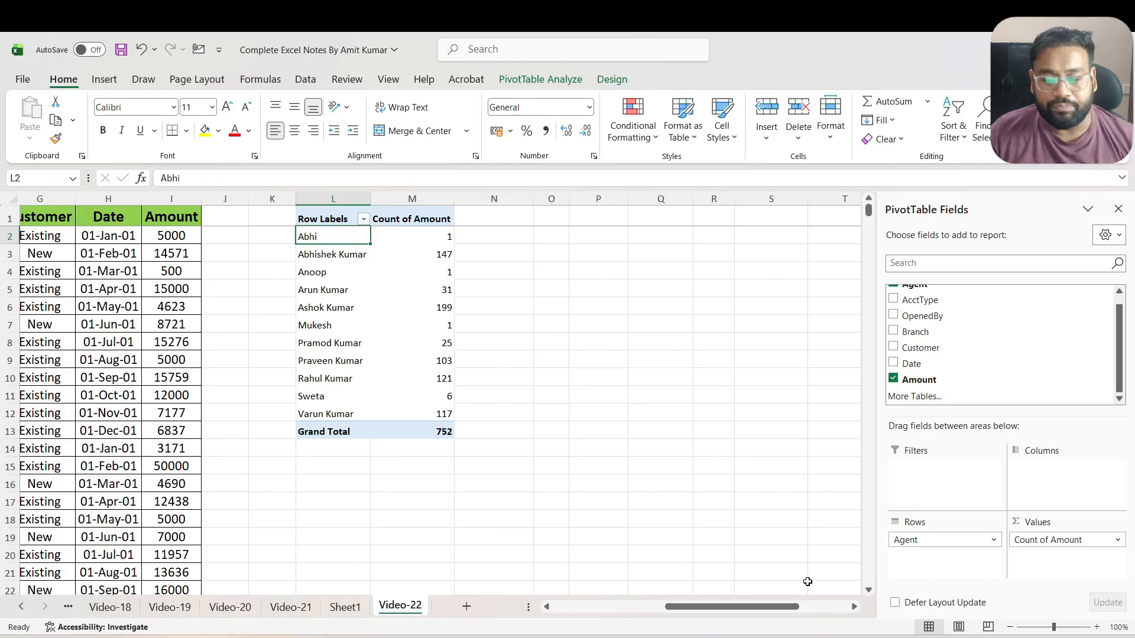
Set the Amount value field's calculation back to Sum
click(1053, 539)
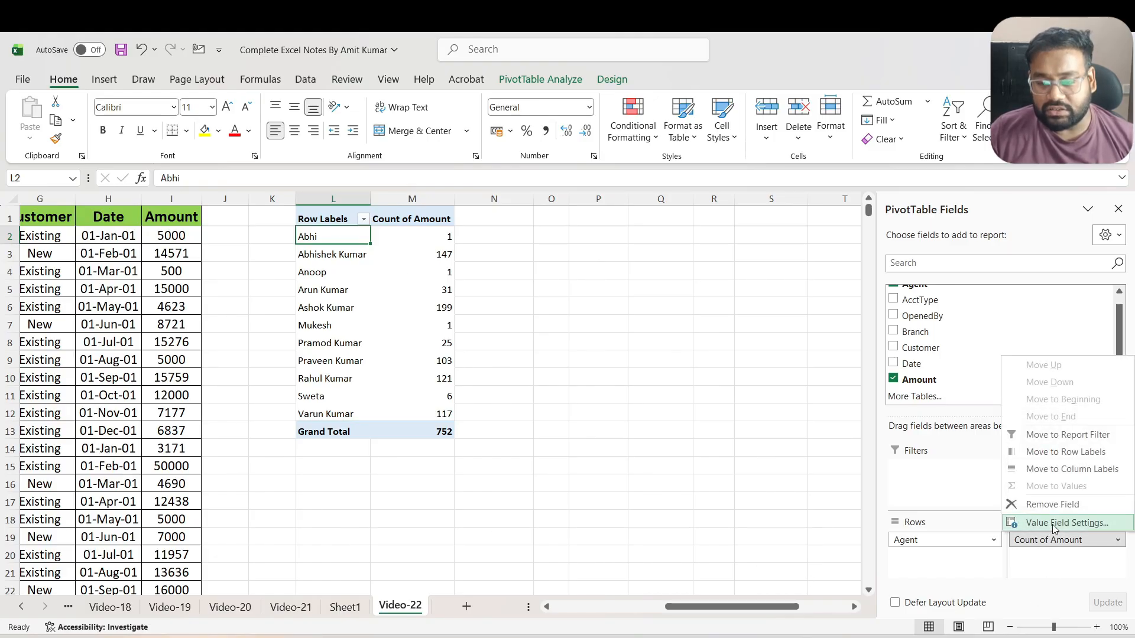
click(1064, 523)
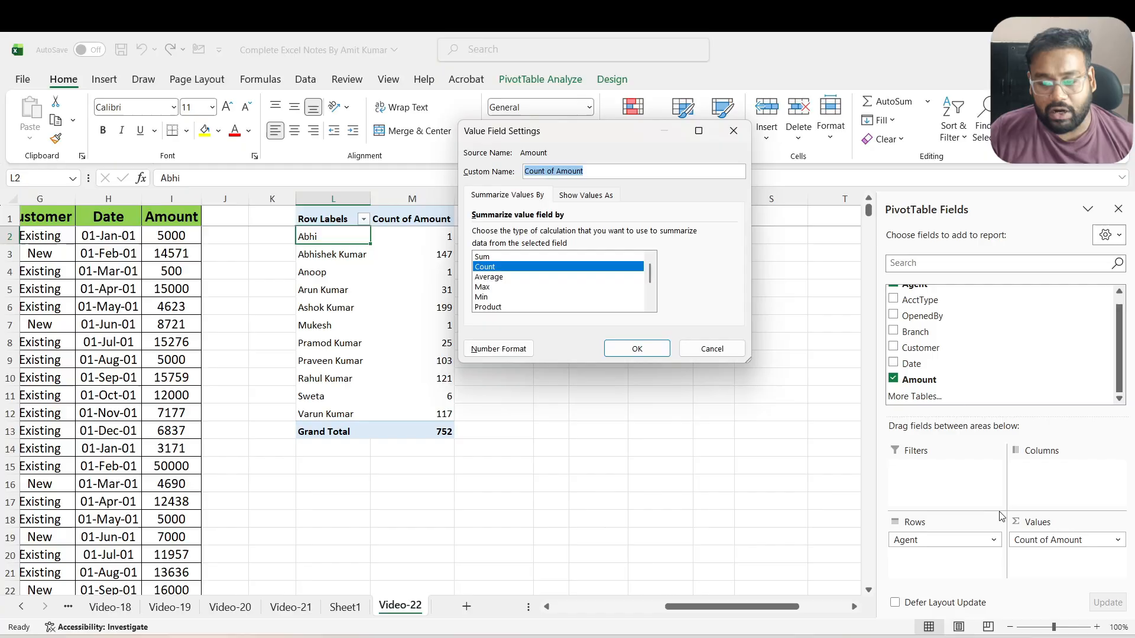
click(482, 256)
click(637, 349)
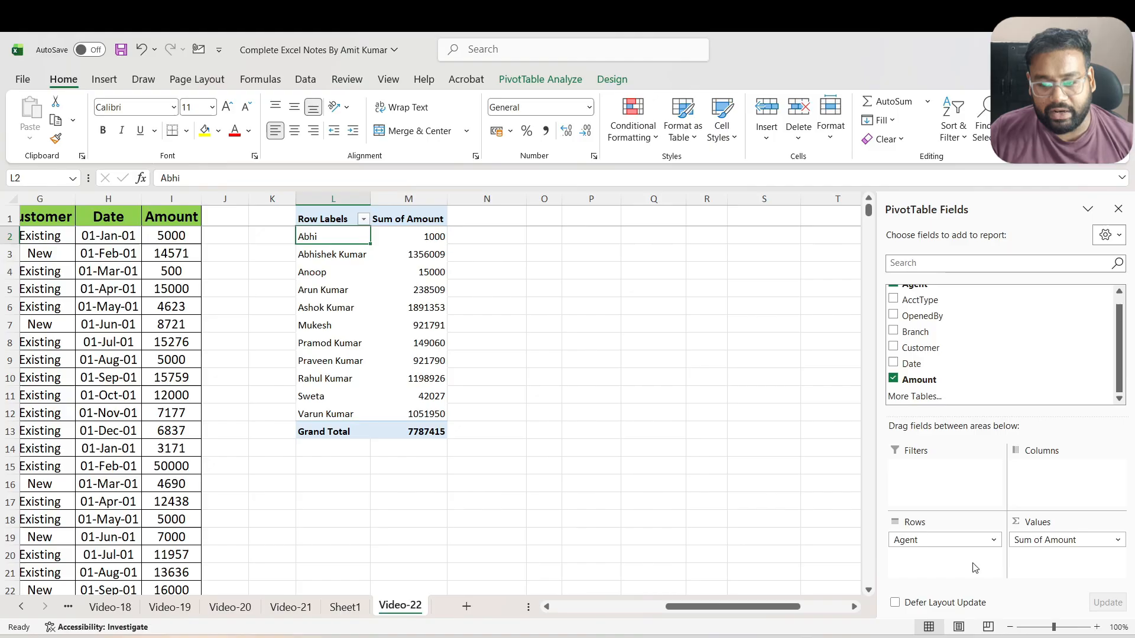
Remove the Sum of Amount and Agent fields from the PivotTable's values and rows
scroll(1022, 371, up, 1)
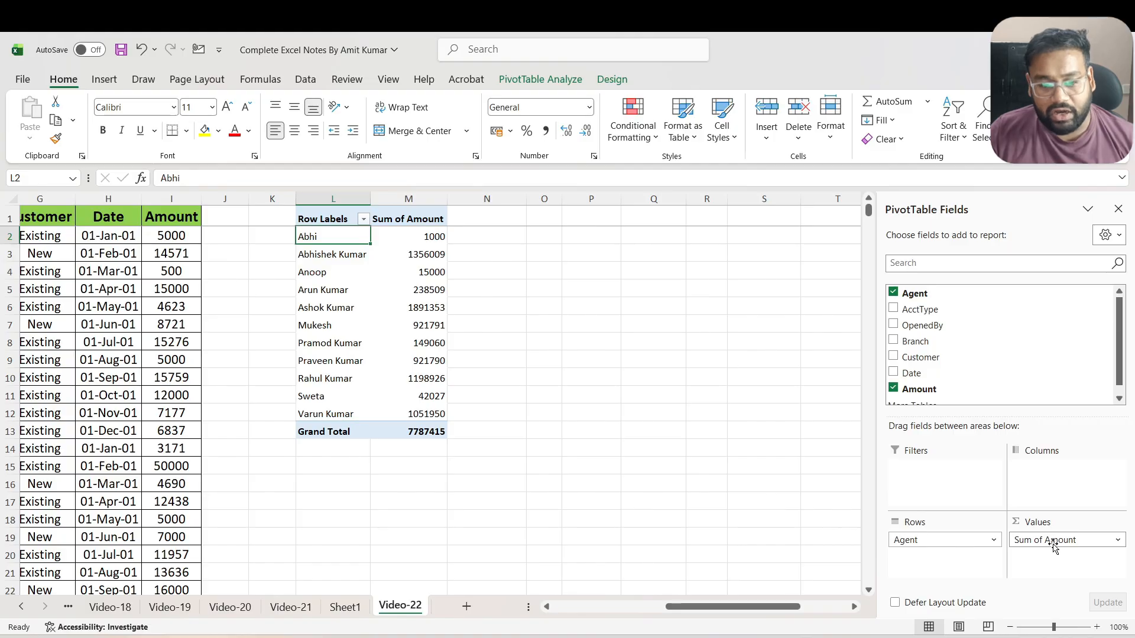
drag(1056, 547, 1009, 380)
drag(950, 539, 994, 355)
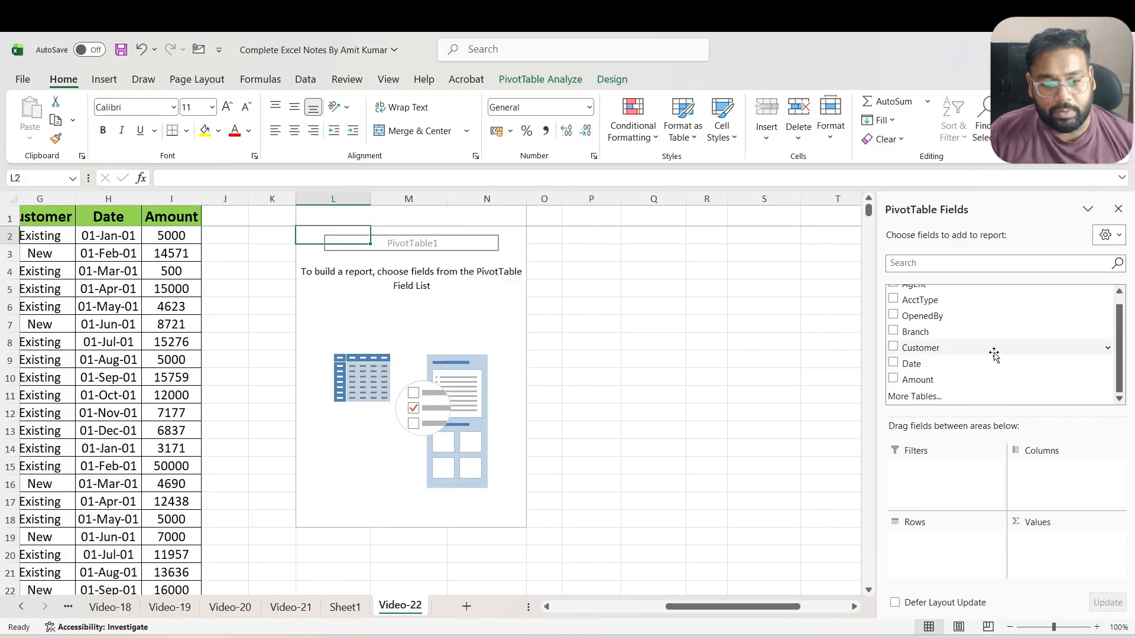
Set the PivotTable field list's layout to Fields Section and Areas Section Side-By-Side
scroll(988, 373, up, 1)
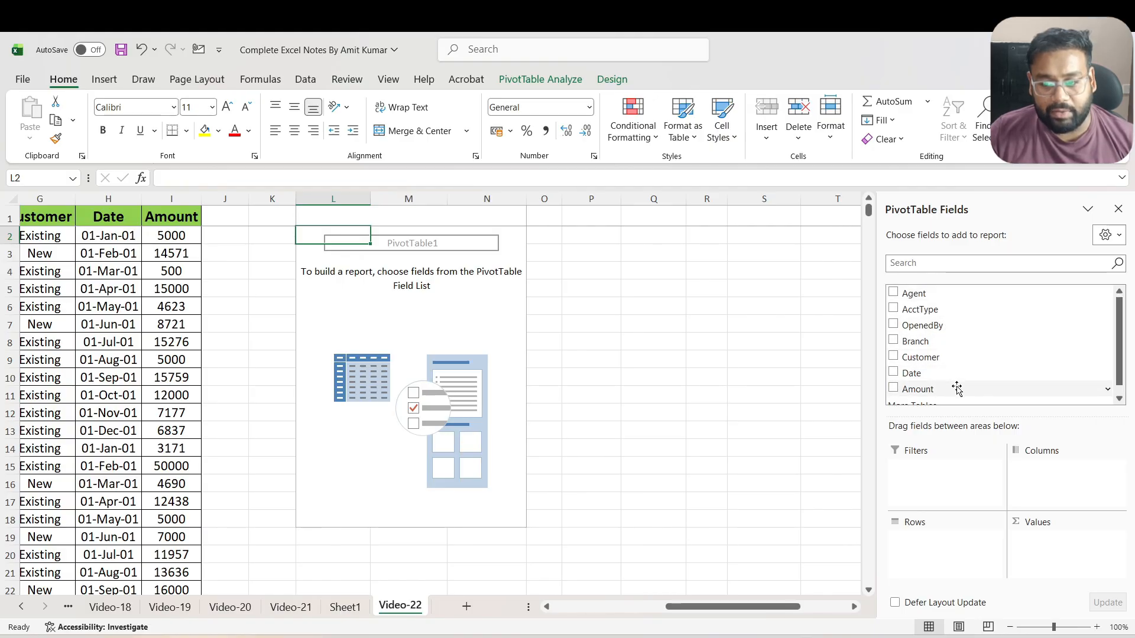
scroll(955, 378, down, 1)
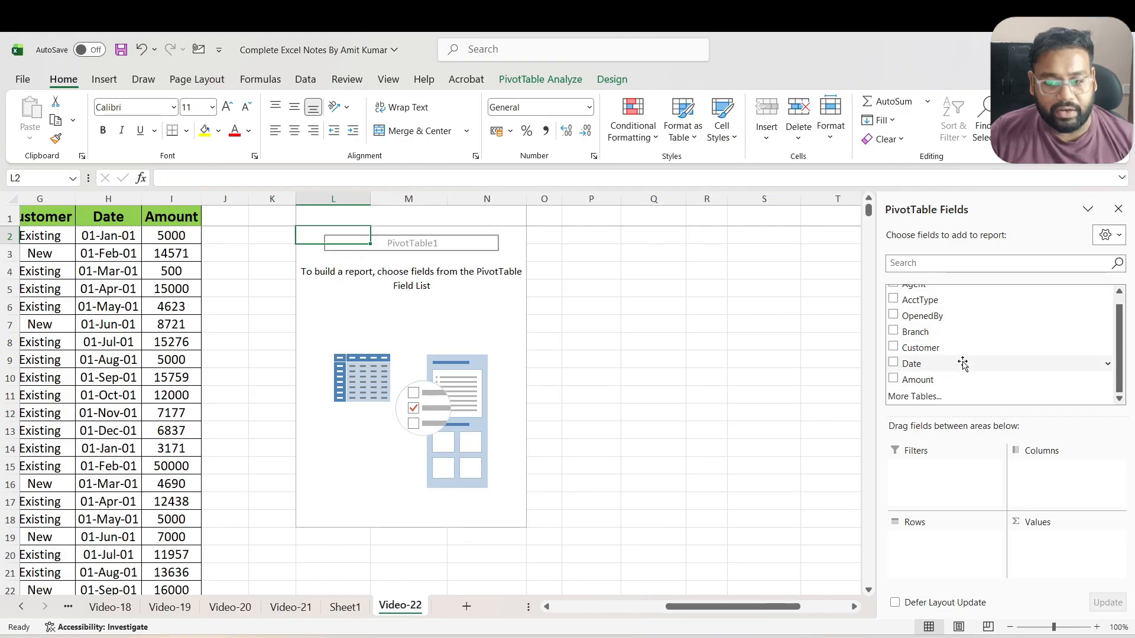
click(1120, 237)
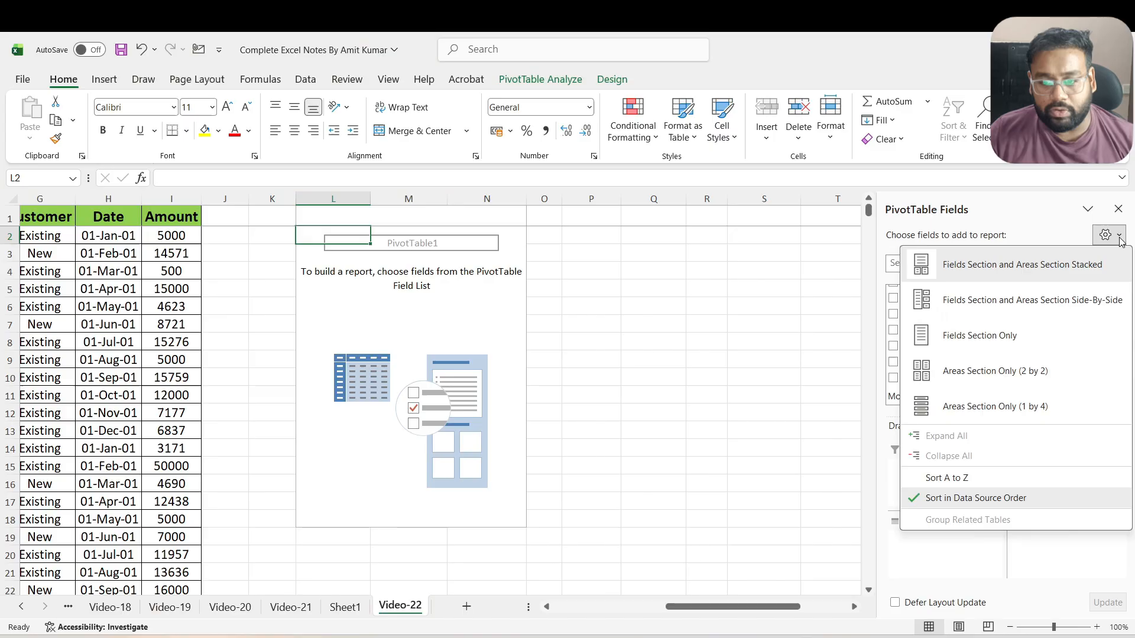
click(1021, 301)
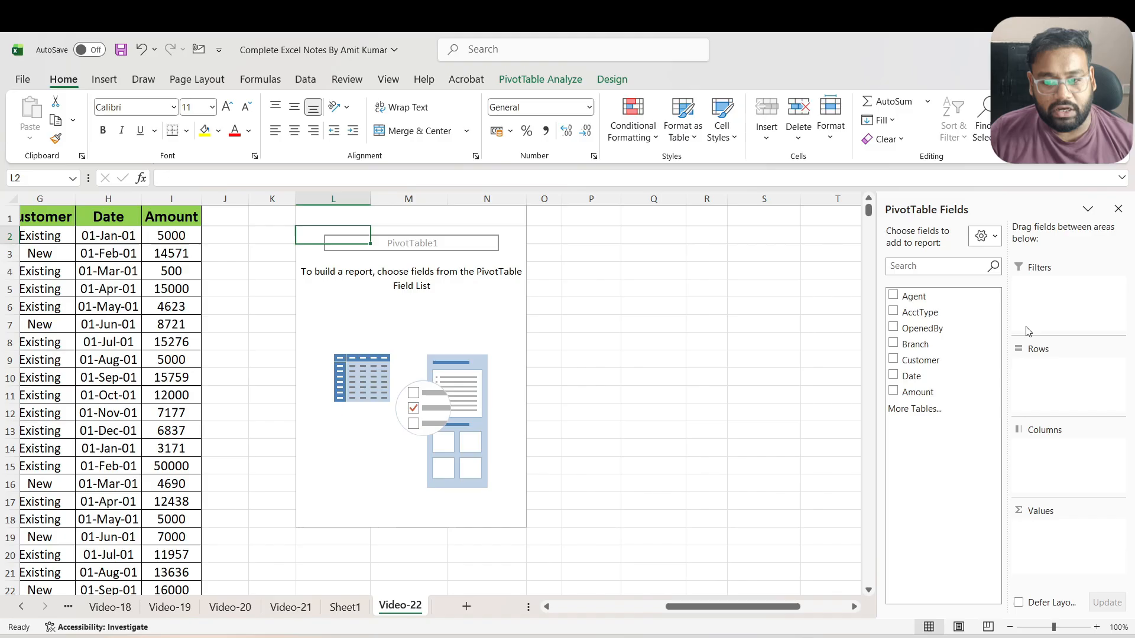
Add the AcctType field to the rows of the PivotTable
drag(692, 606, 638, 619)
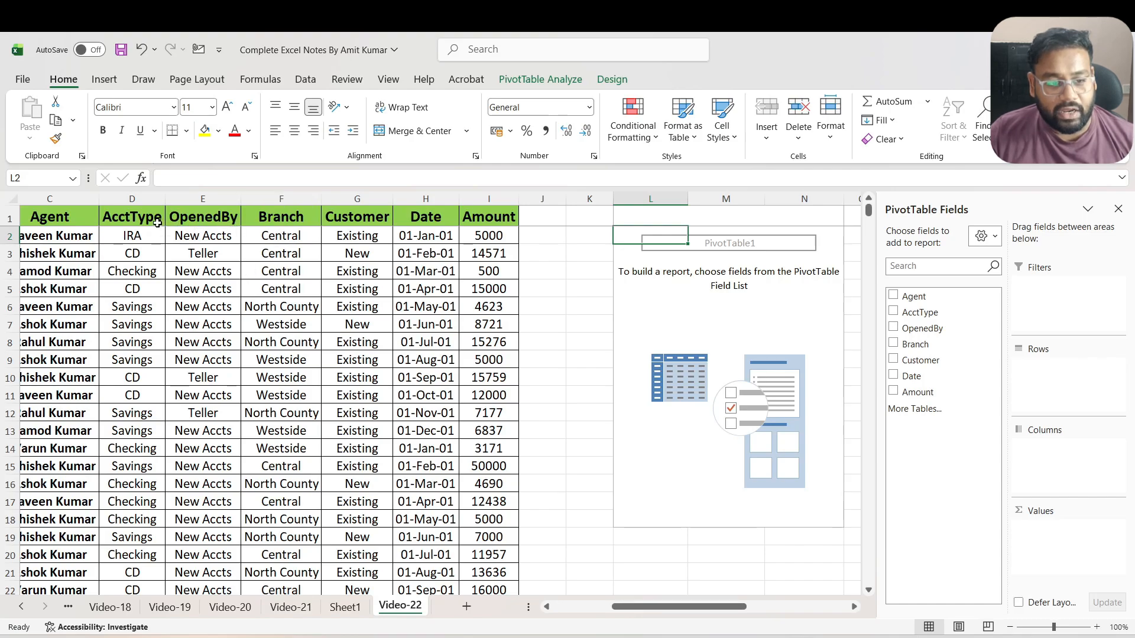
drag(668, 611, 687, 610)
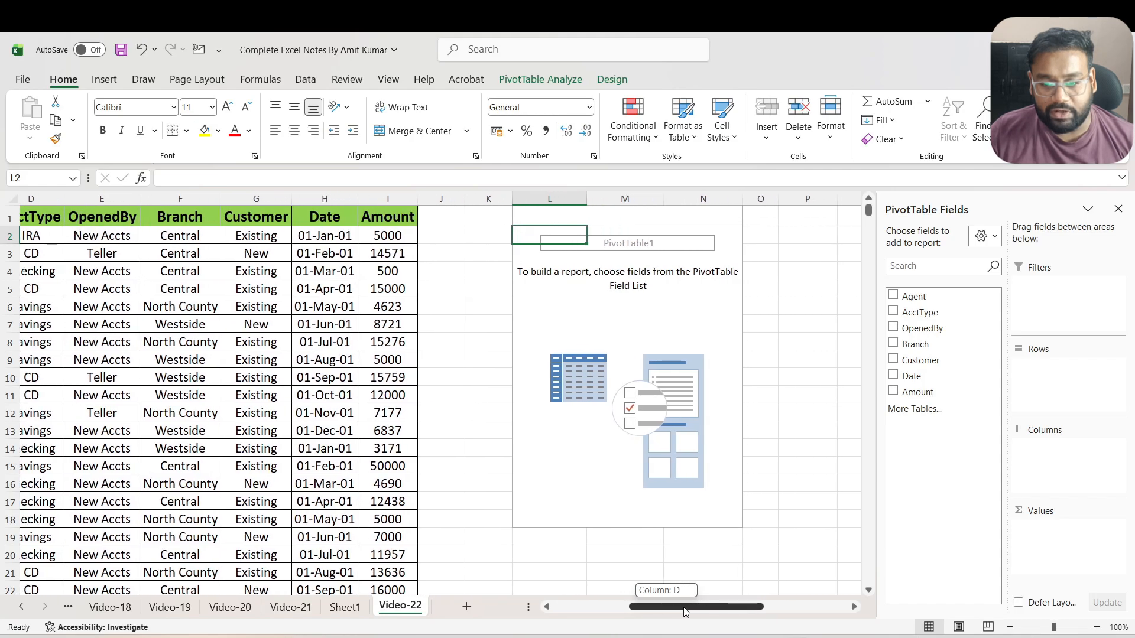
drag(938, 314, 1058, 386)
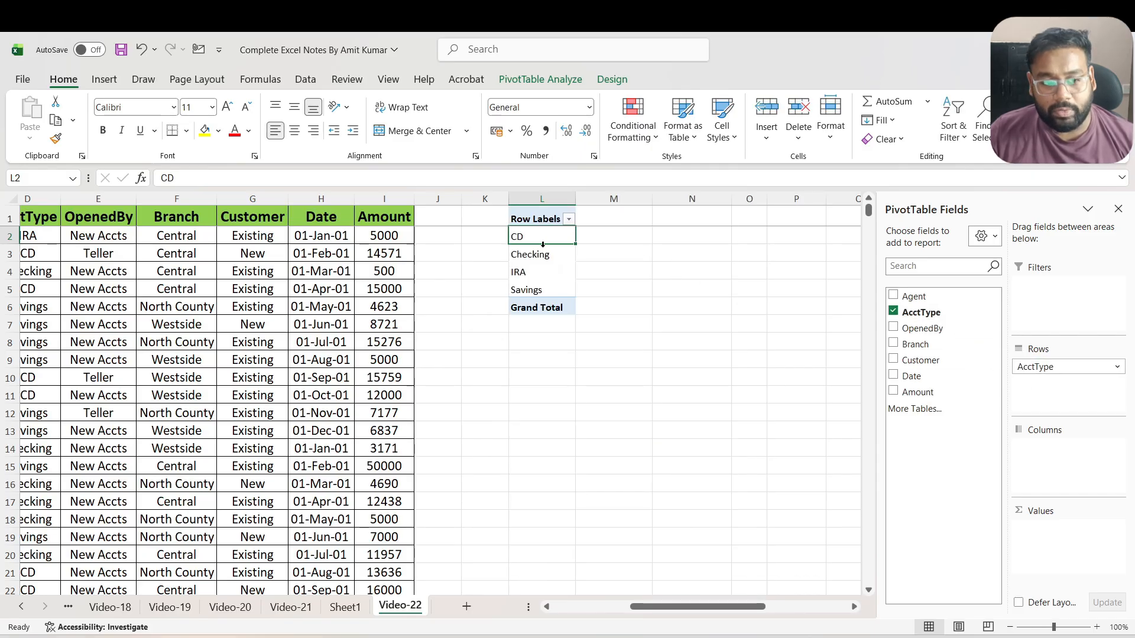
Turn on filters for the source data and compare the AcctType column's filter list with the PivotTable's row labels
click(50, 236)
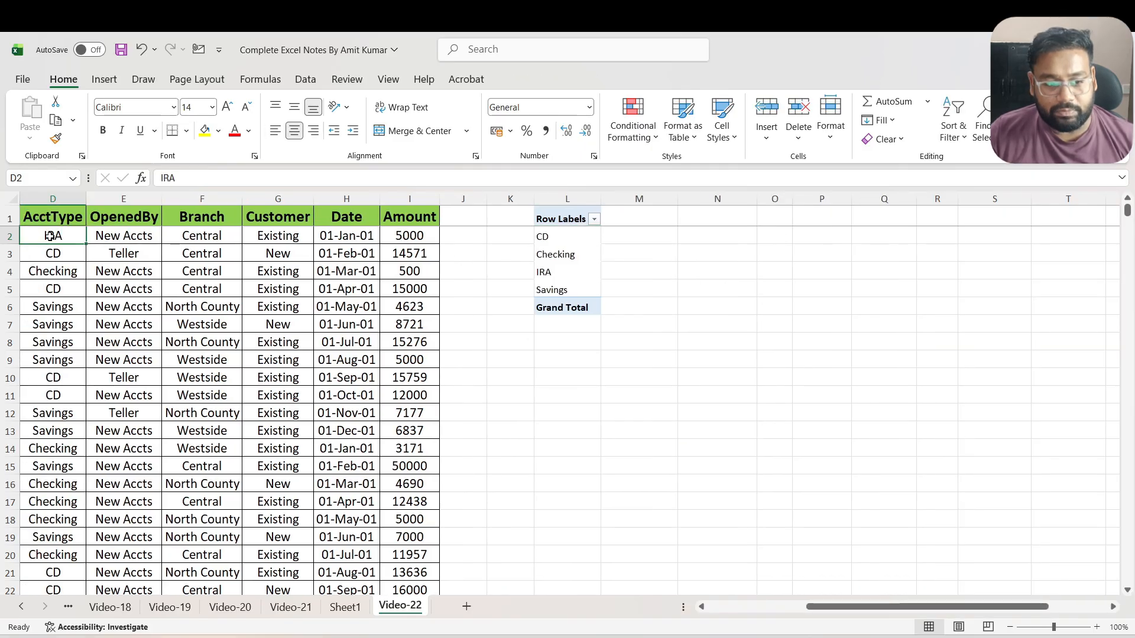
key(Down)
key(Down)
key(Down)
key(Down)
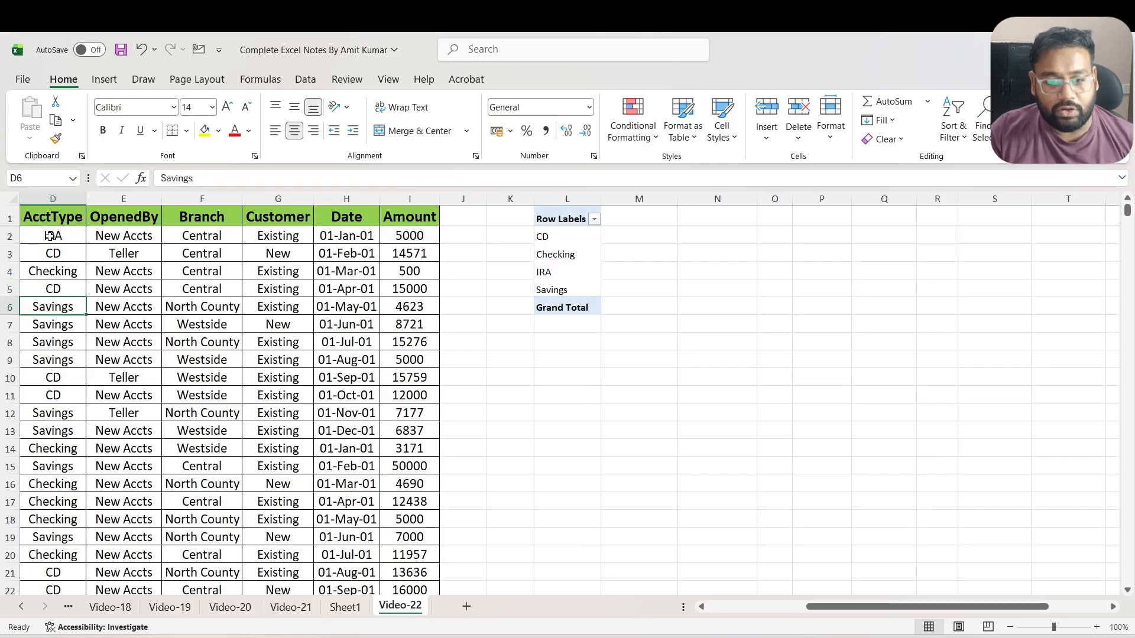
click(56, 217)
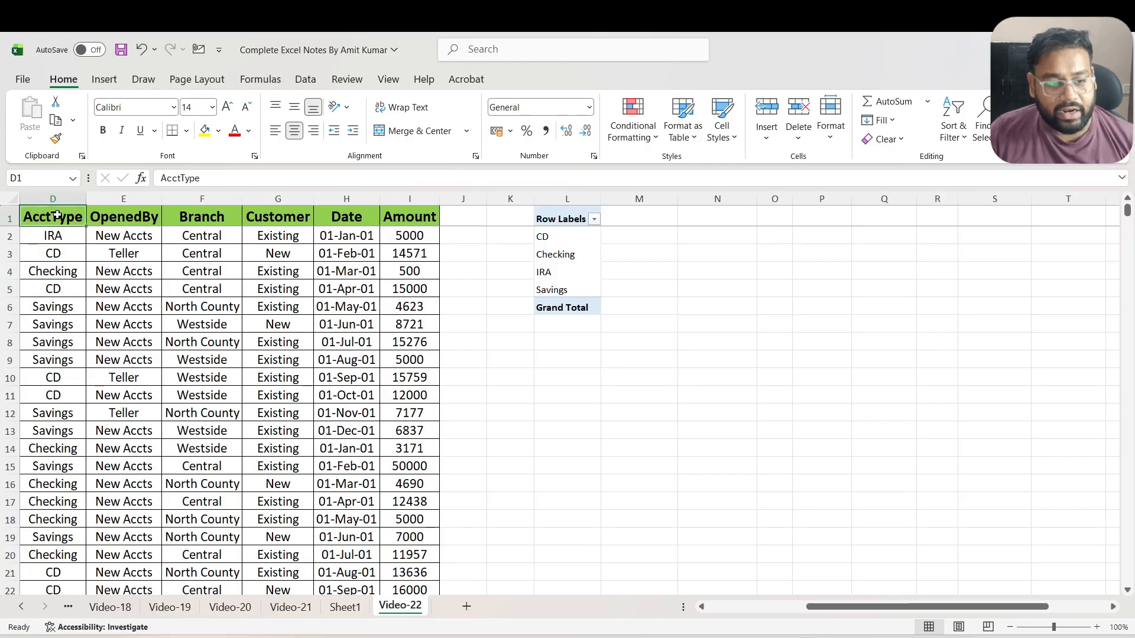
key(ctrl+shift+l)
key(alt+Down)
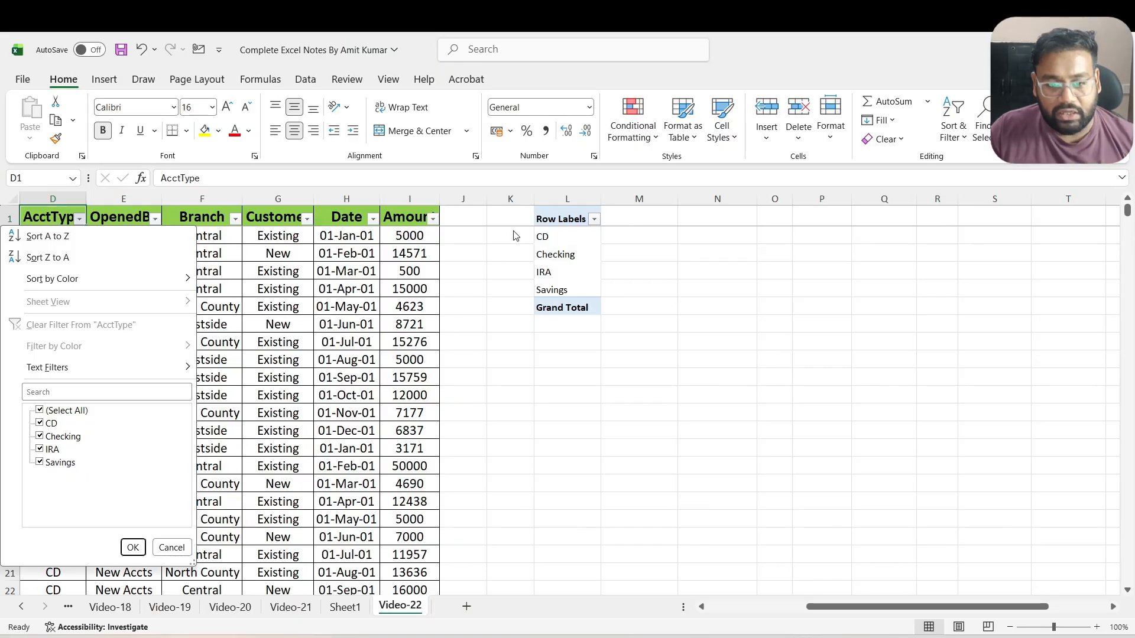
click(171, 548)
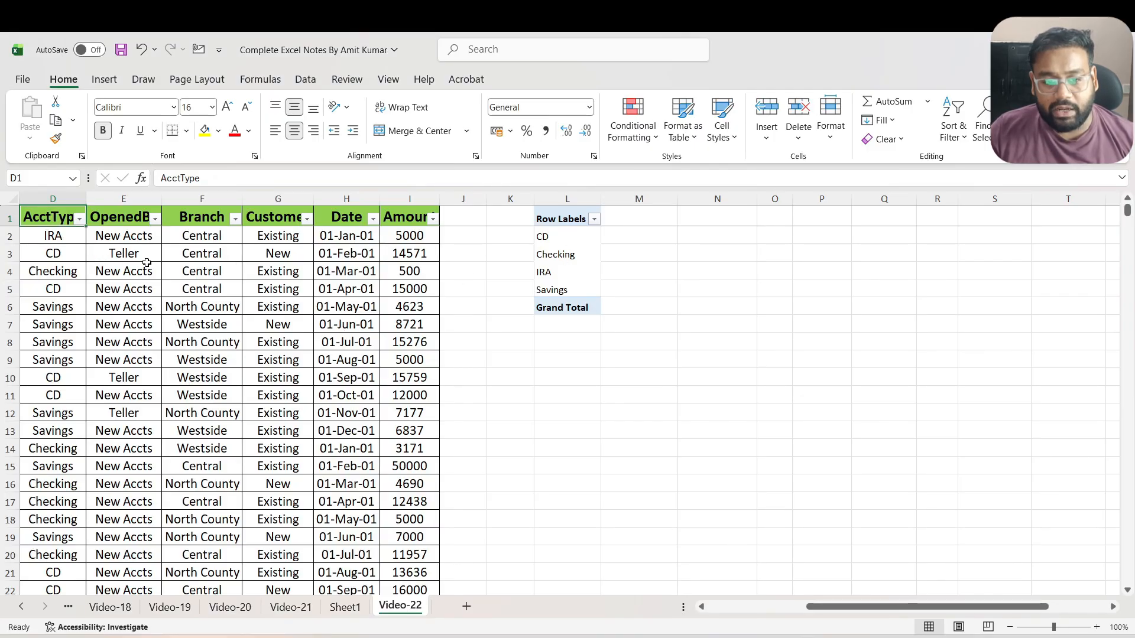
Add the Amount field to the PivotTable's values as a sum for each account type
click(554, 253)
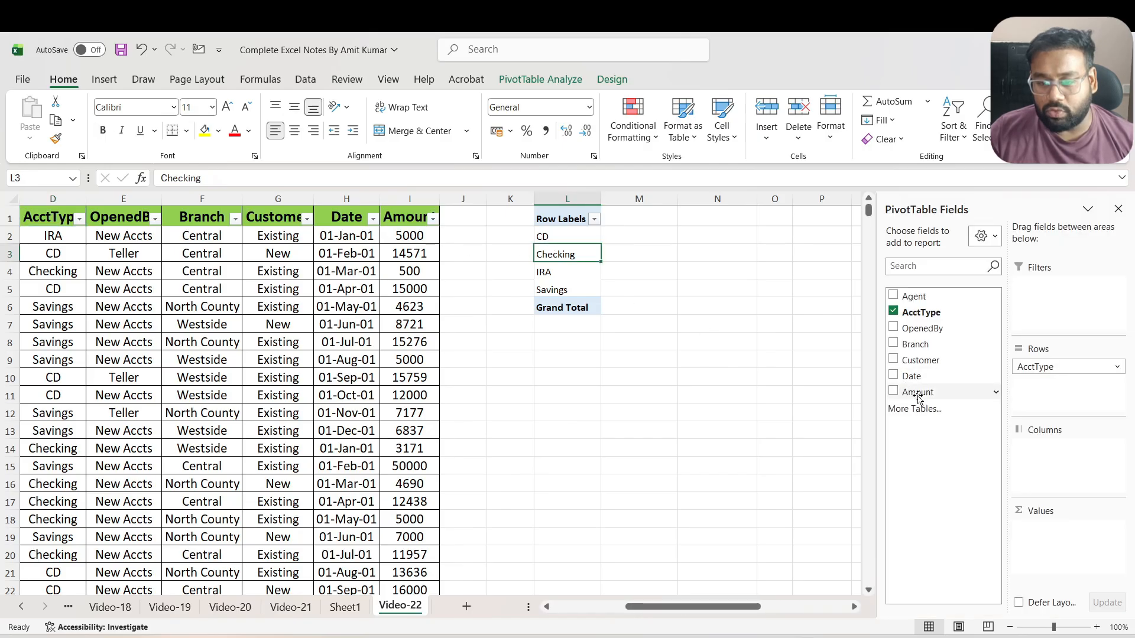
drag(916, 392, 1077, 548)
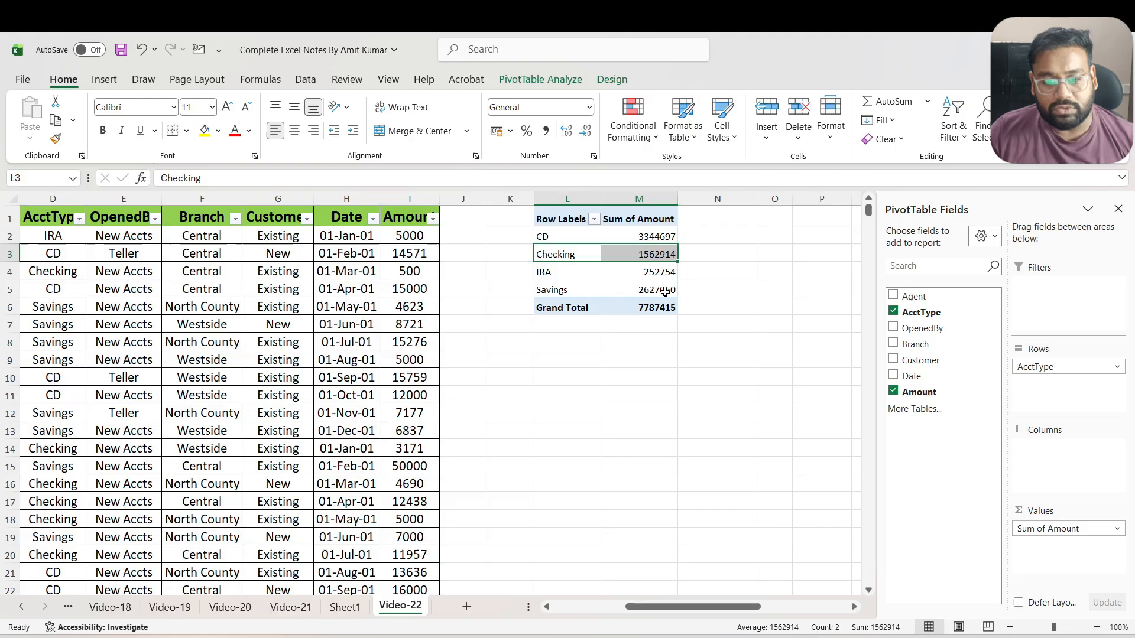
mouse_move(665, 291)
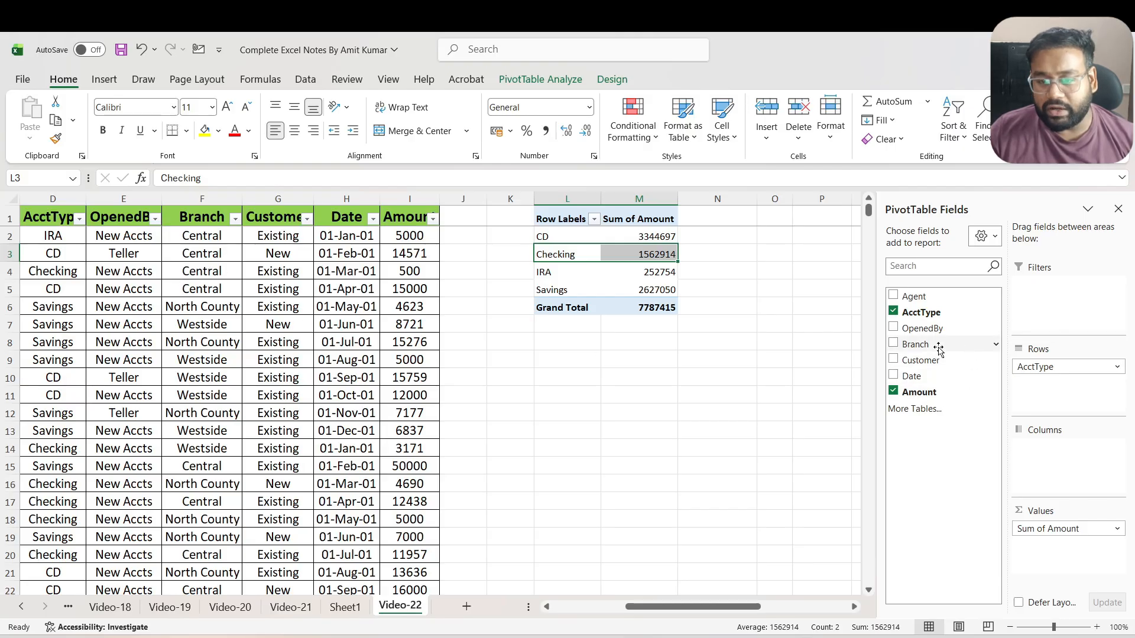
Add the Branch field to the PivotTable's columns to split the amounts by branch
drag(914, 345, 927, 357)
drag(977, 392, 1064, 449)
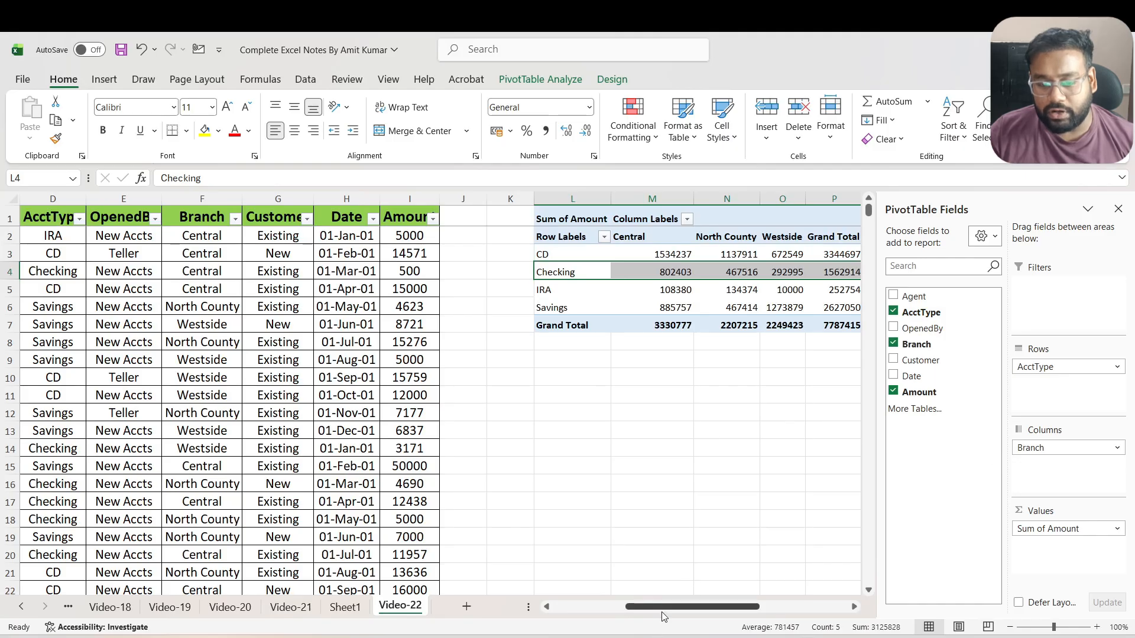
Examine the CD row's amounts for each branch and its grand total, and the Checking, IRA and Savings row labels
drag(665, 607, 689, 607)
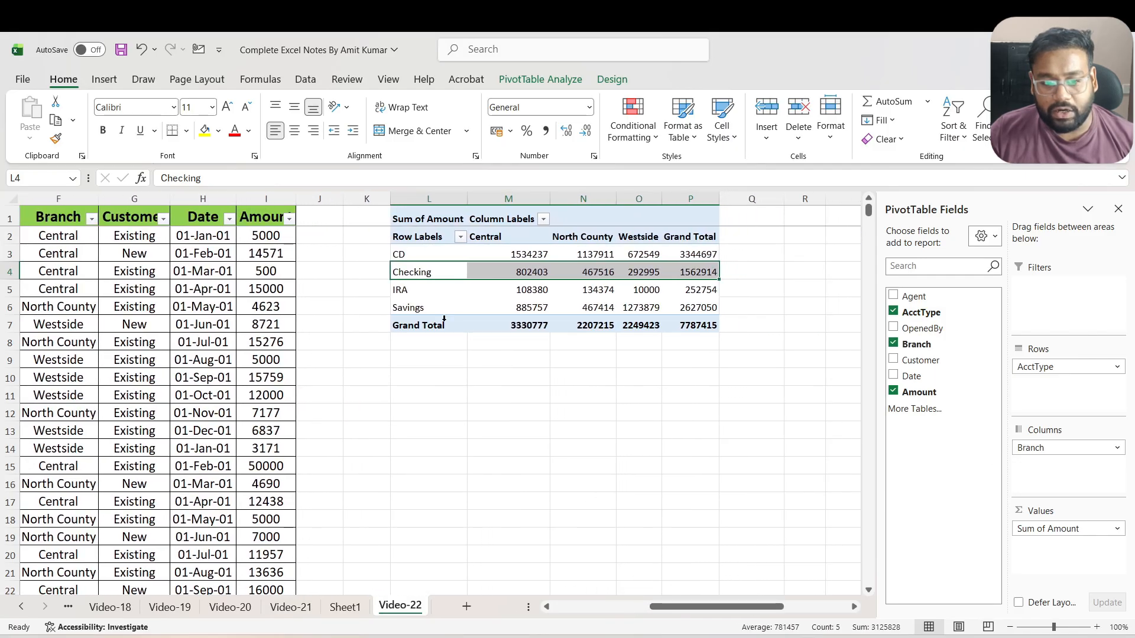
click(402, 254)
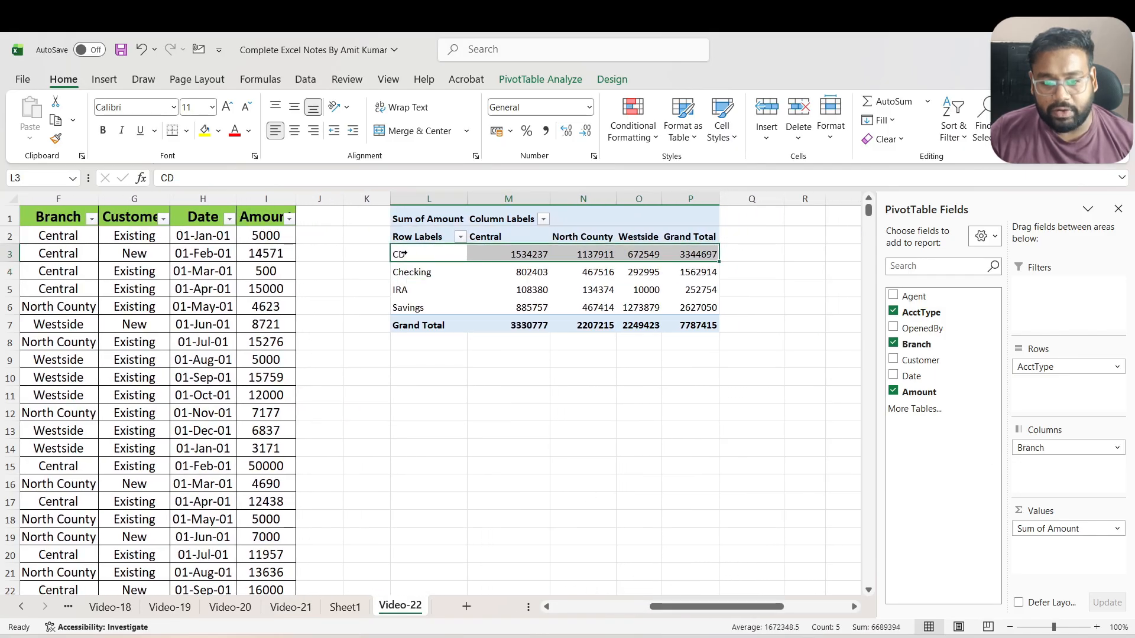
click(528, 254)
click(596, 258)
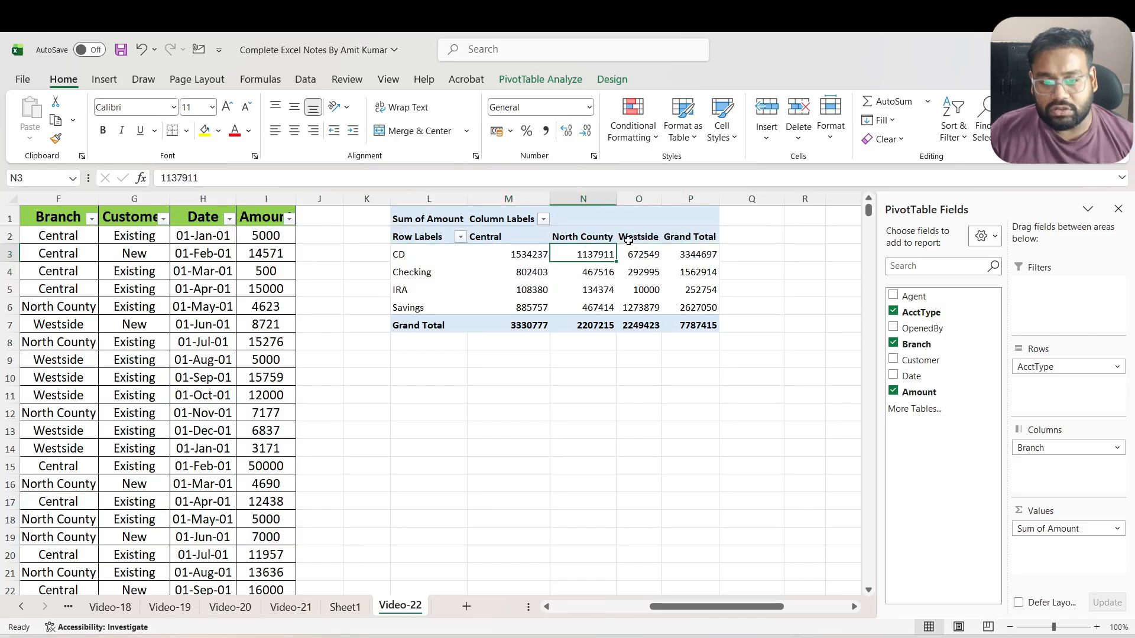
click(640, 256)
click(705, 253)
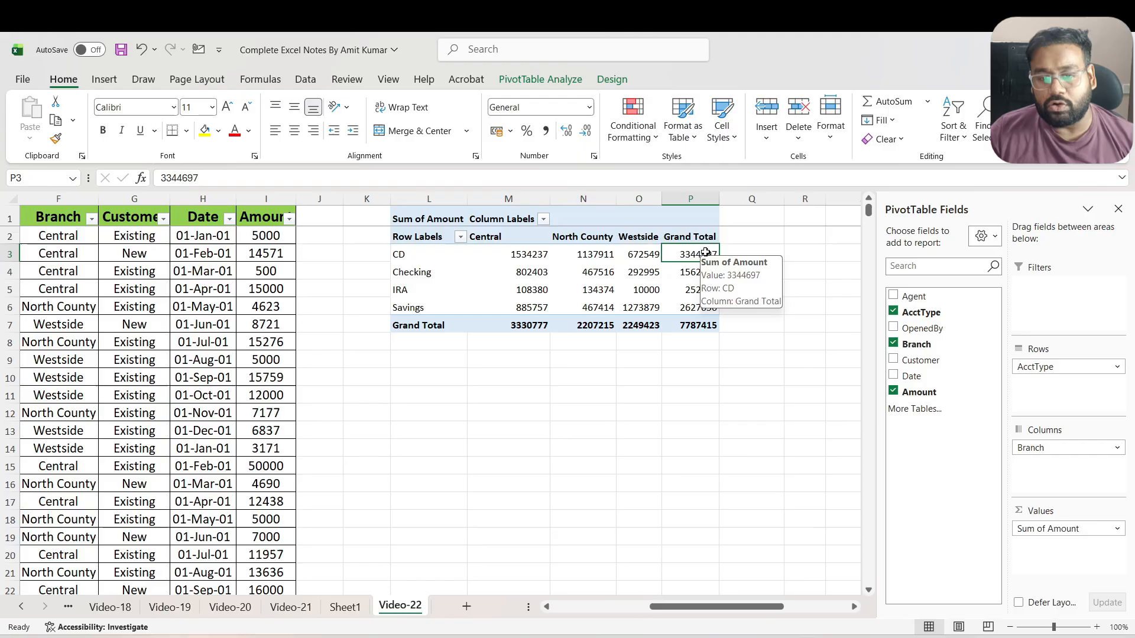
click(414, 274)
click(413, 284)
click(416, 306)
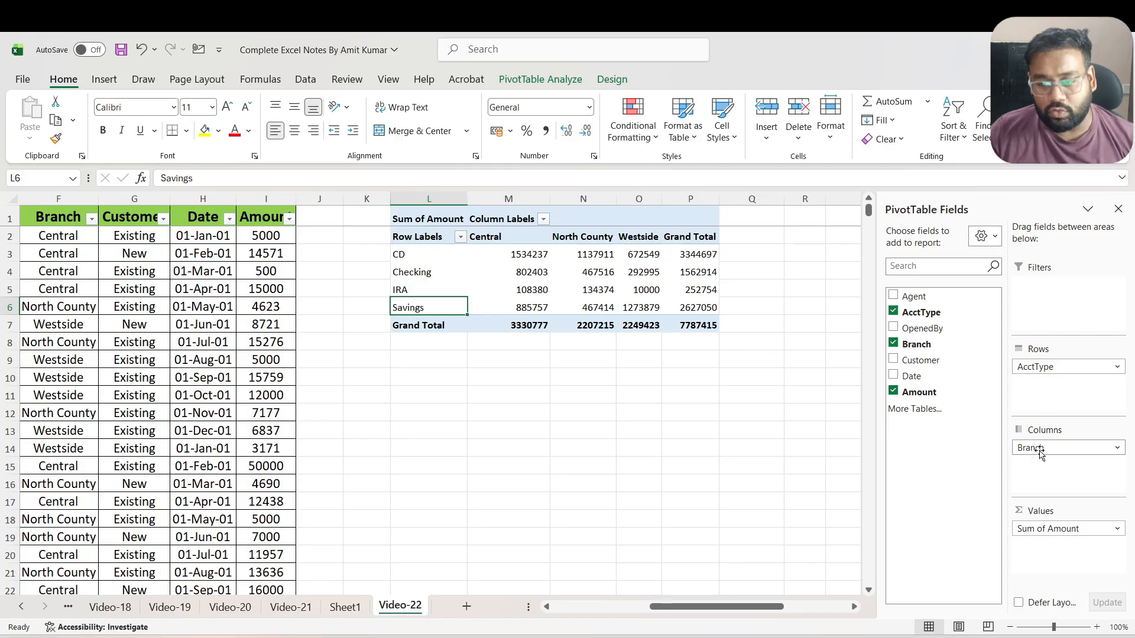
Move the Branch field below AcctType in the PivotTable's rows and show the report in tabular form
drag(1040, 452, 1060, 397)
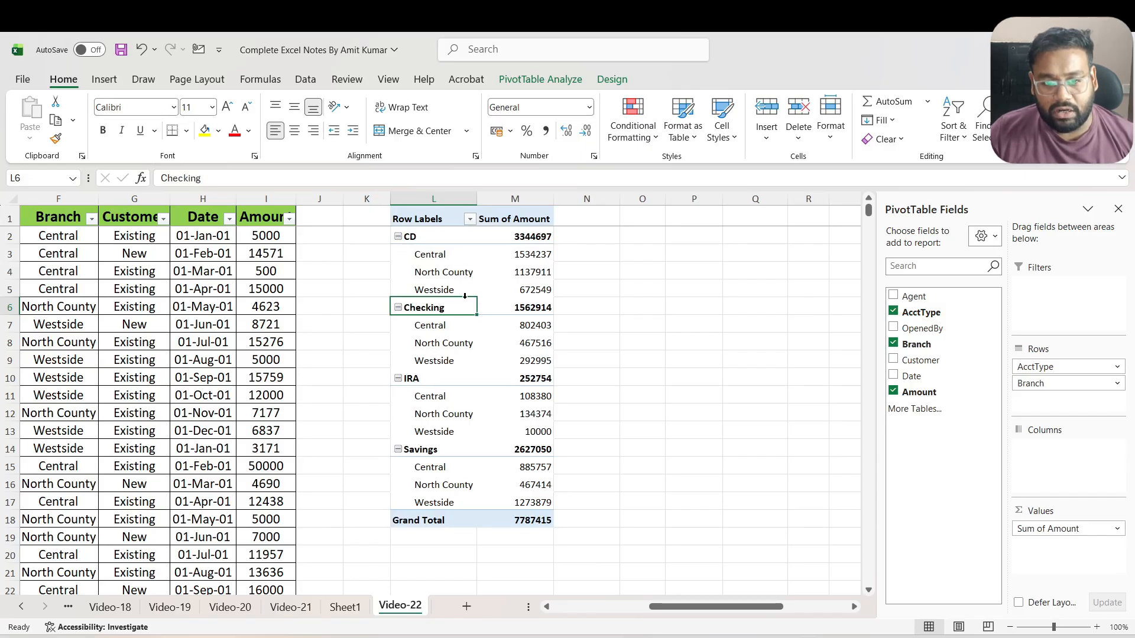
click(612, 80)
click(119, 136)
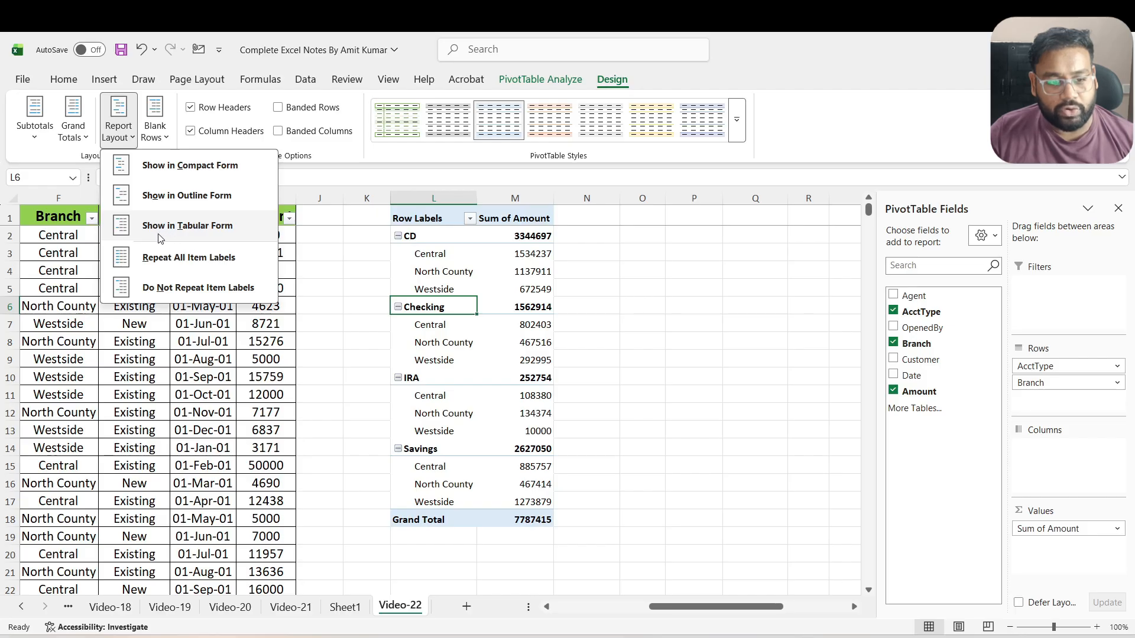
click(173, 231)
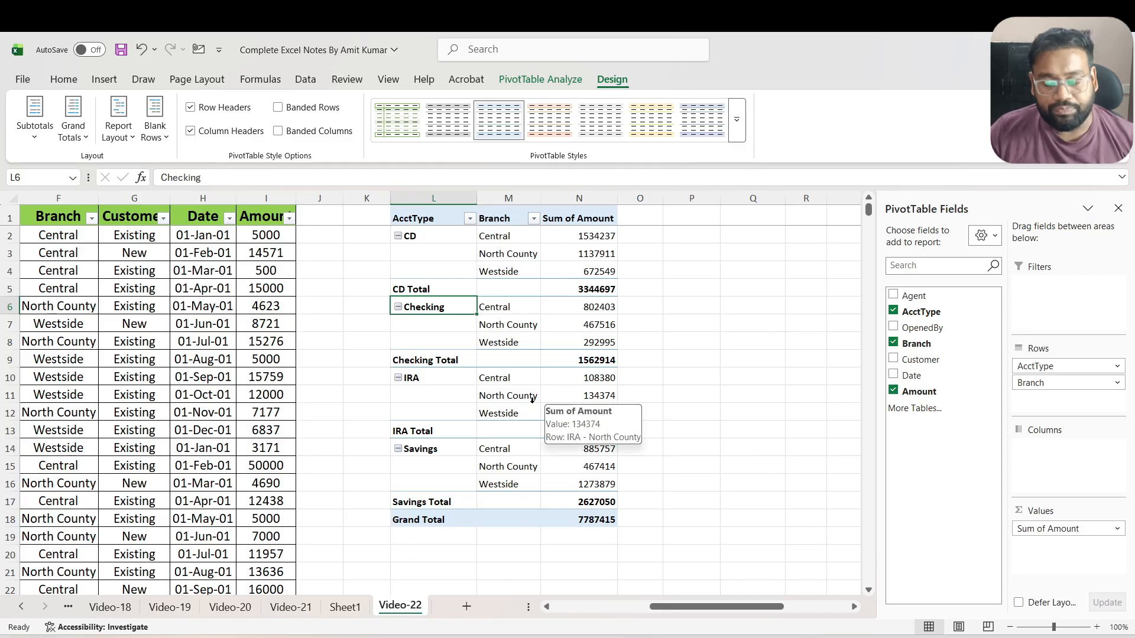
Repeat all item labels for the account types in the PivotTable and turn off its subtotals
mouse_move(555, 322)
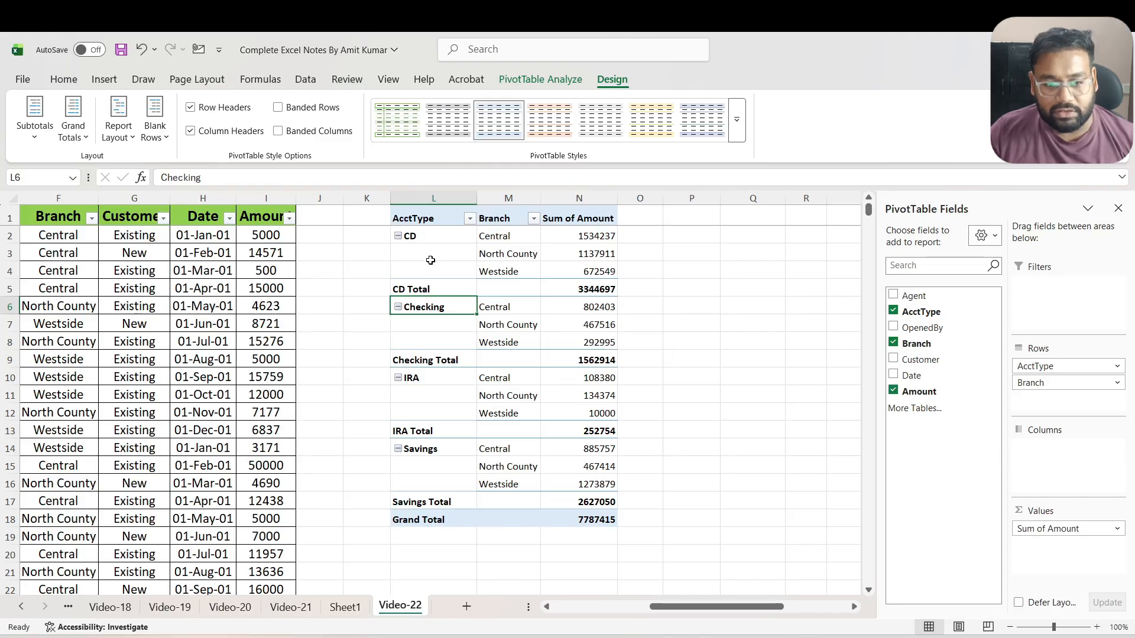
click(427, 236)
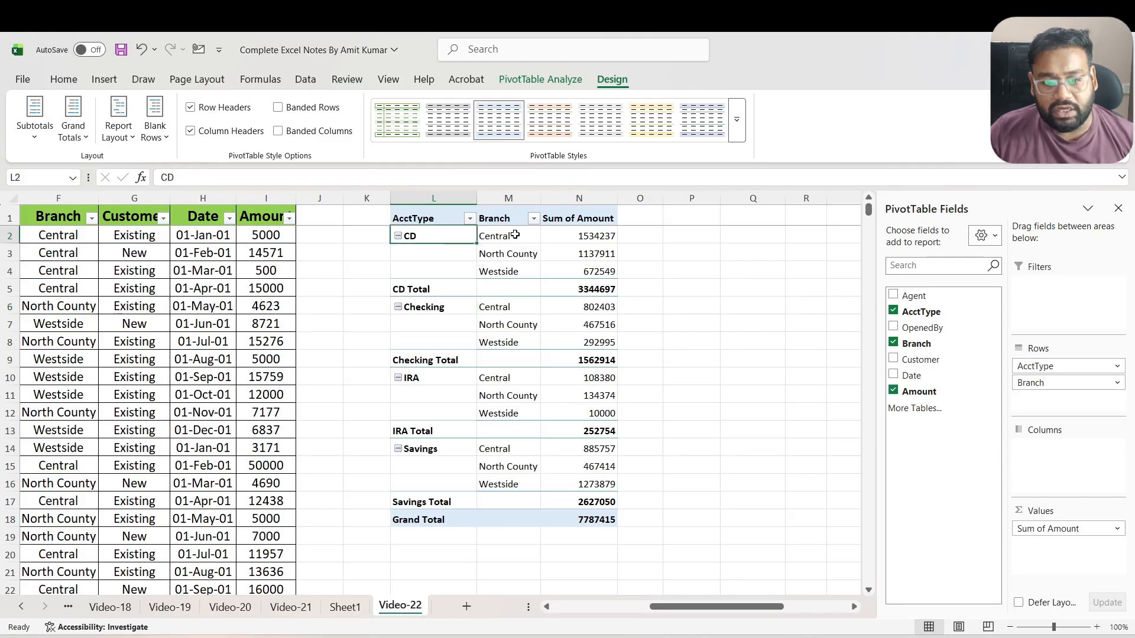
drag(500, 237, 515, 264)
click(451, 308)
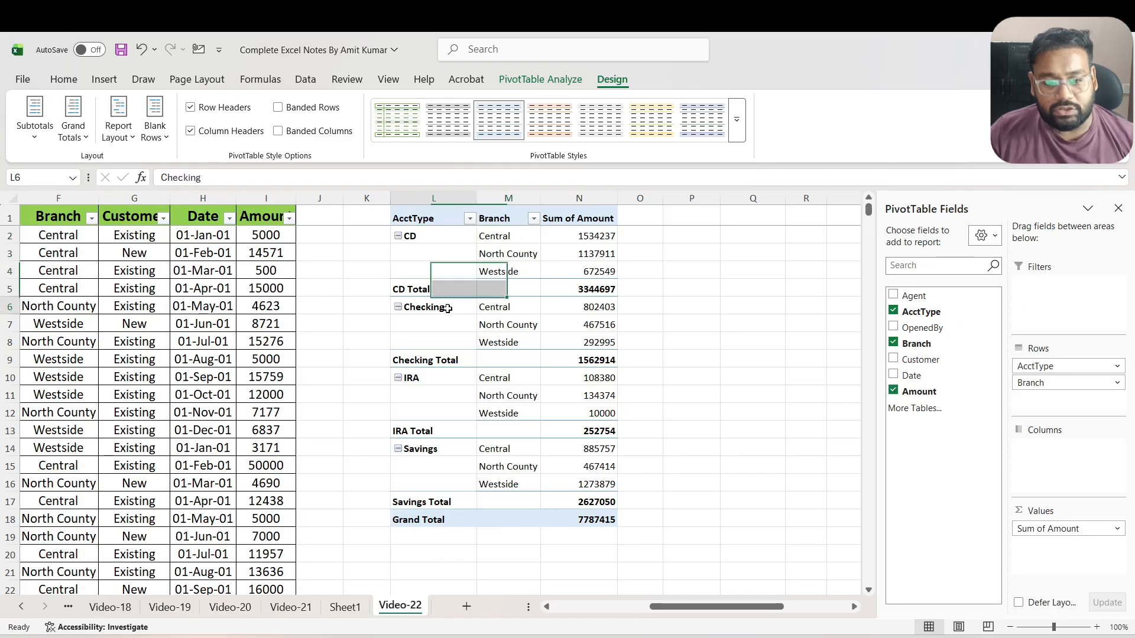
drag(479, 308, 500, 343)
click(465, 254)
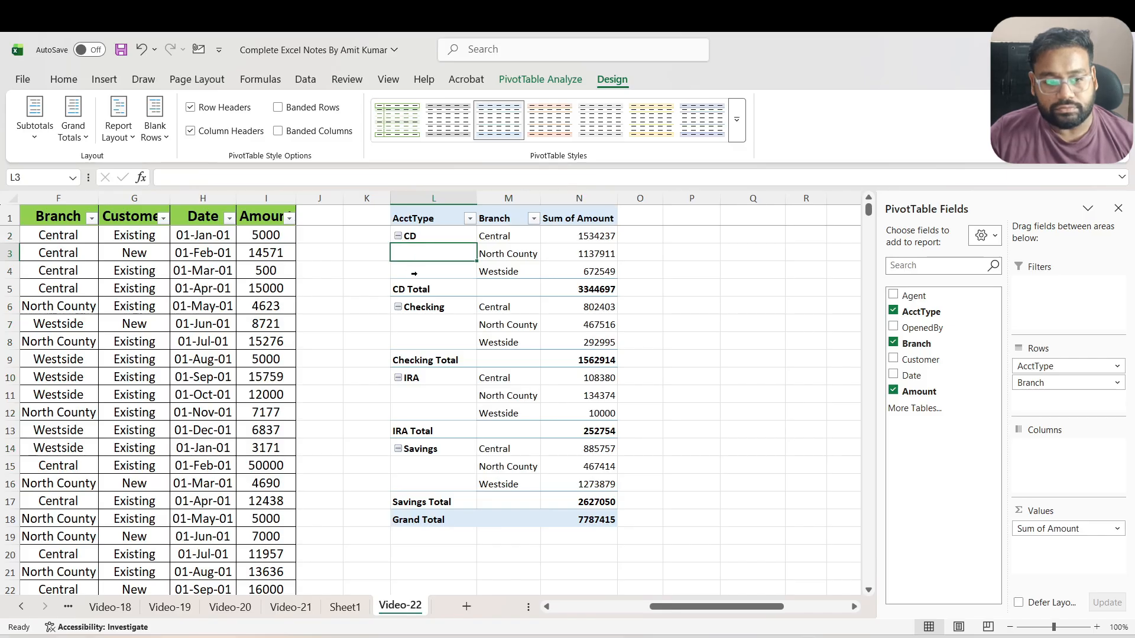
click(121, 135)
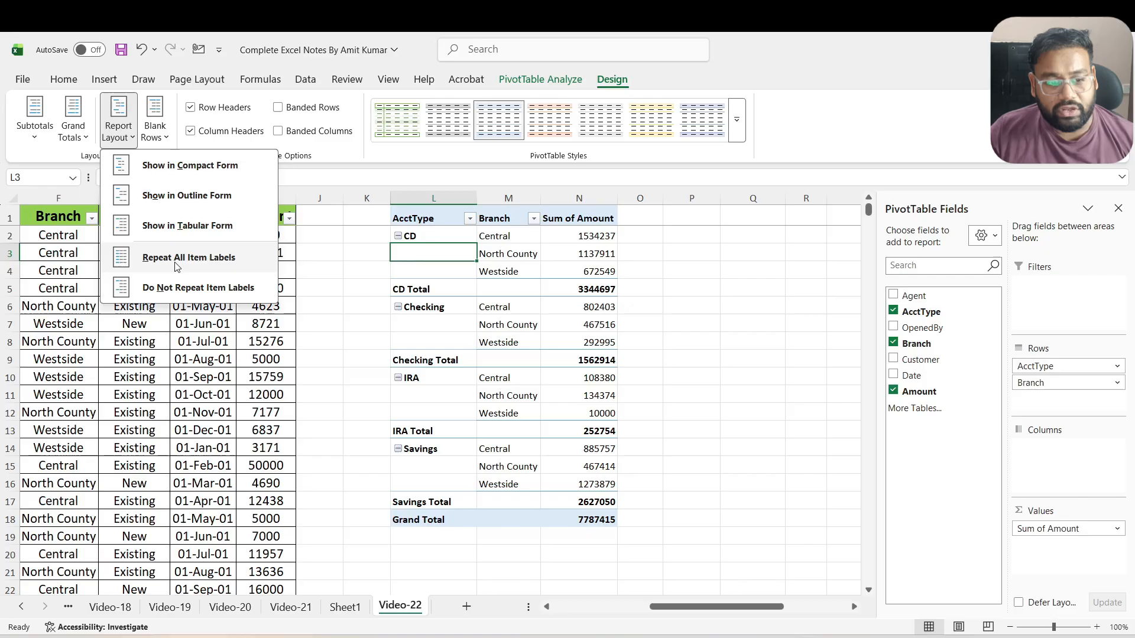
click(213, 263)
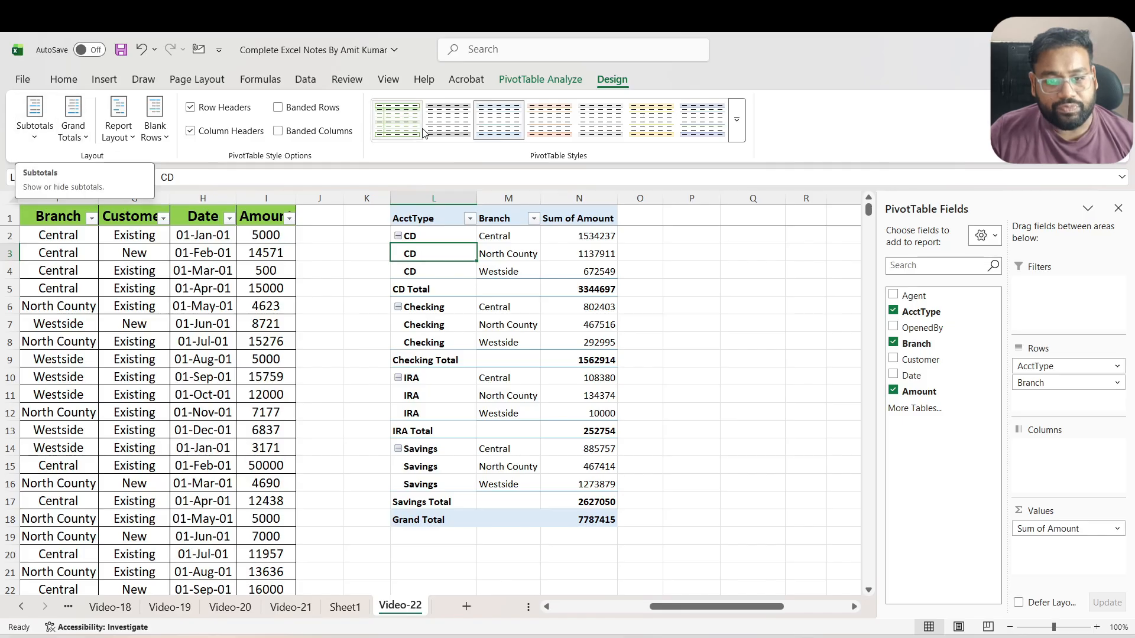
click(38, 140)
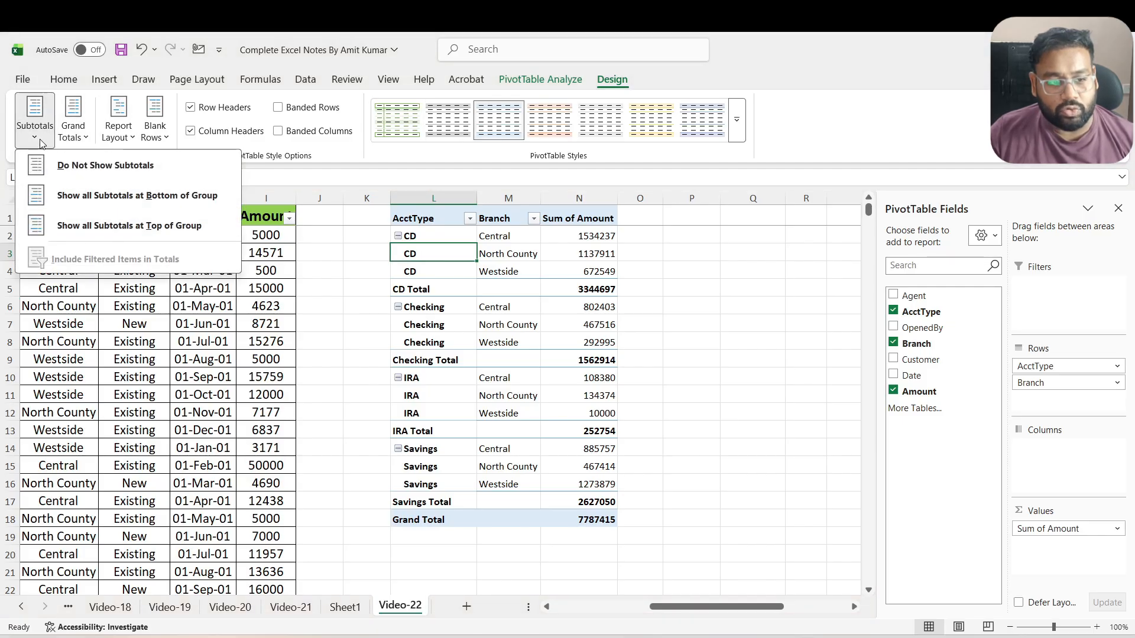
click(99, 172)
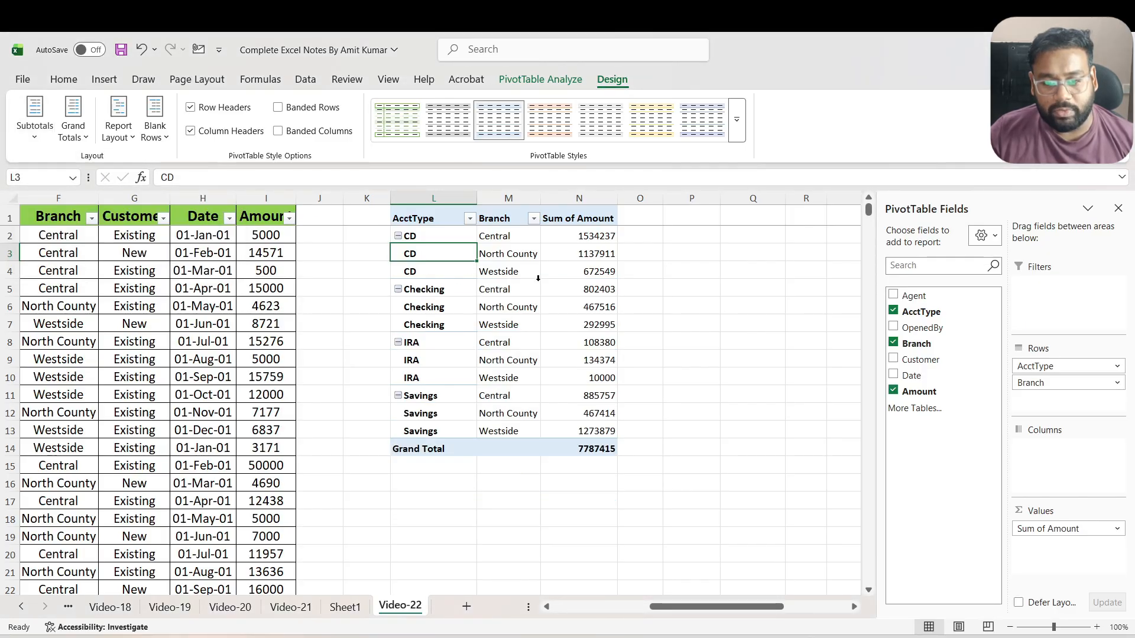
Turn the PivotTable's grand totals off for rows and columns, and switch them back on for both
click(412, 444)
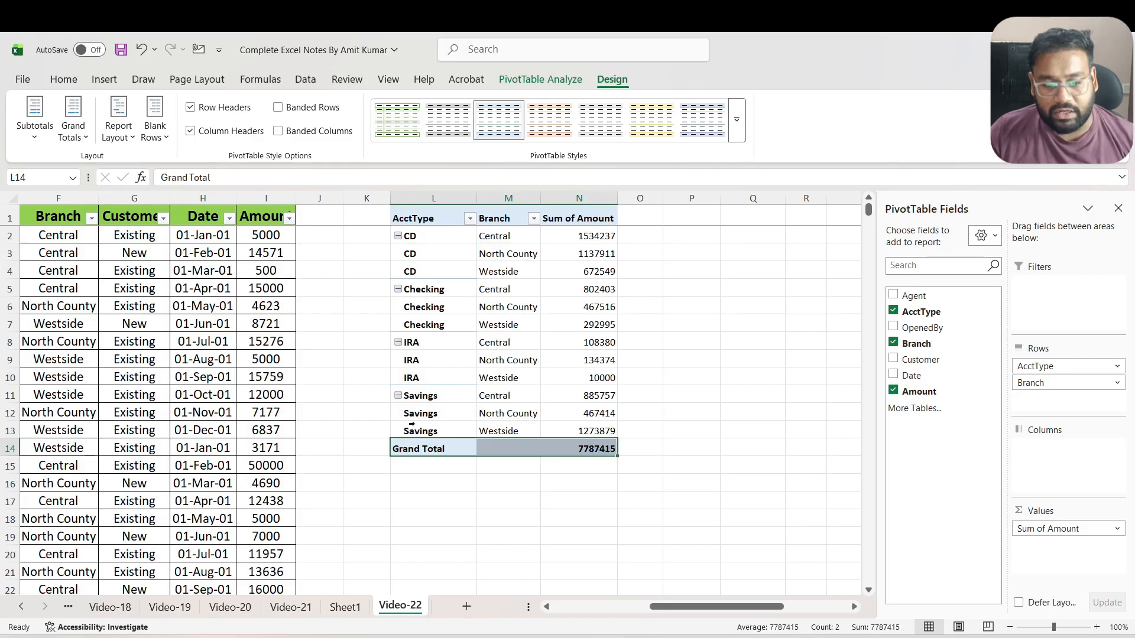
click(83, 140)
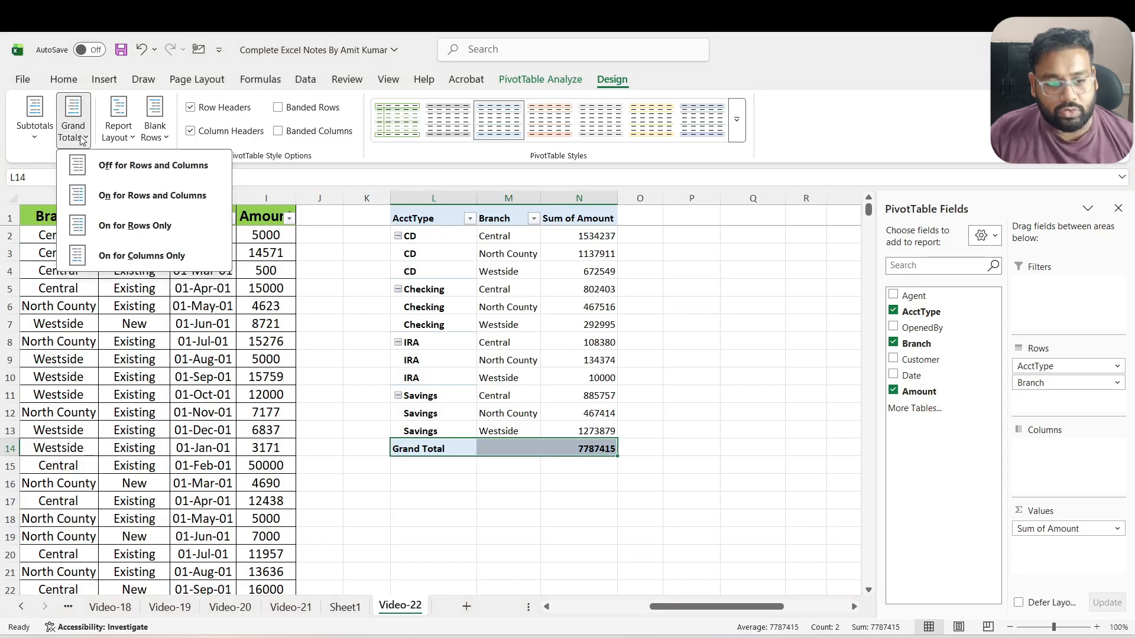
click(135, 171)
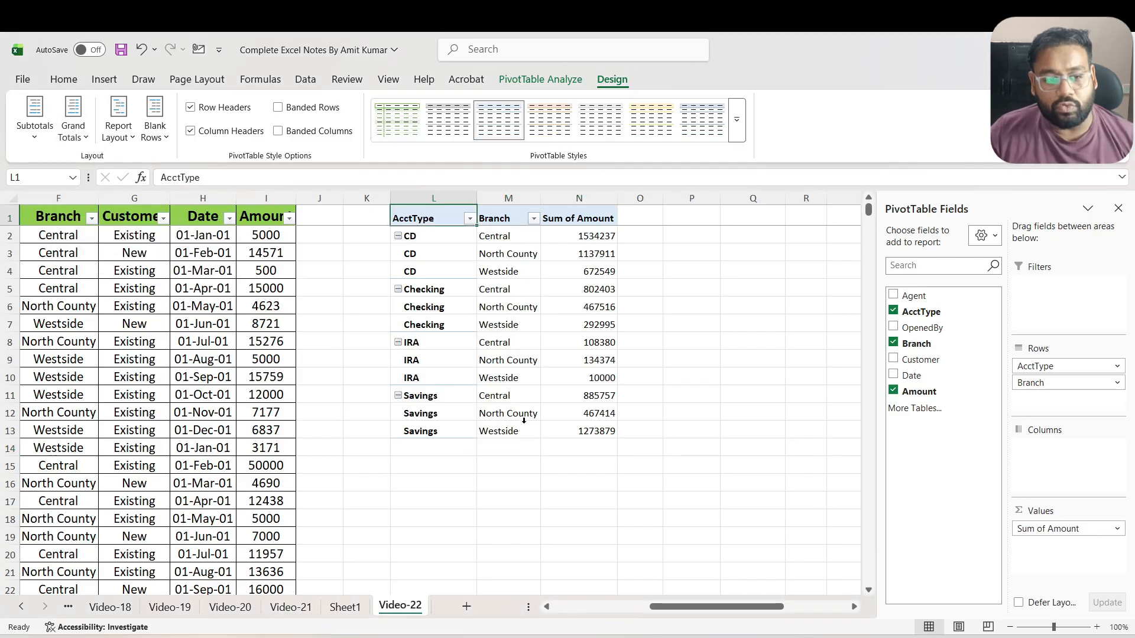
click(76, 134)
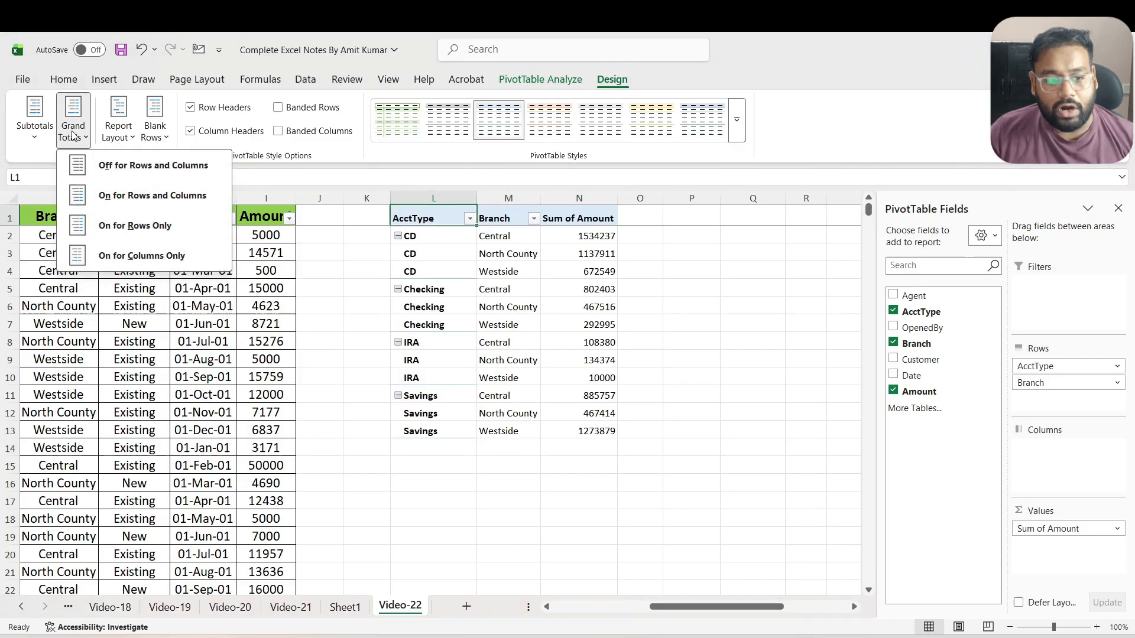
click(132, 195)
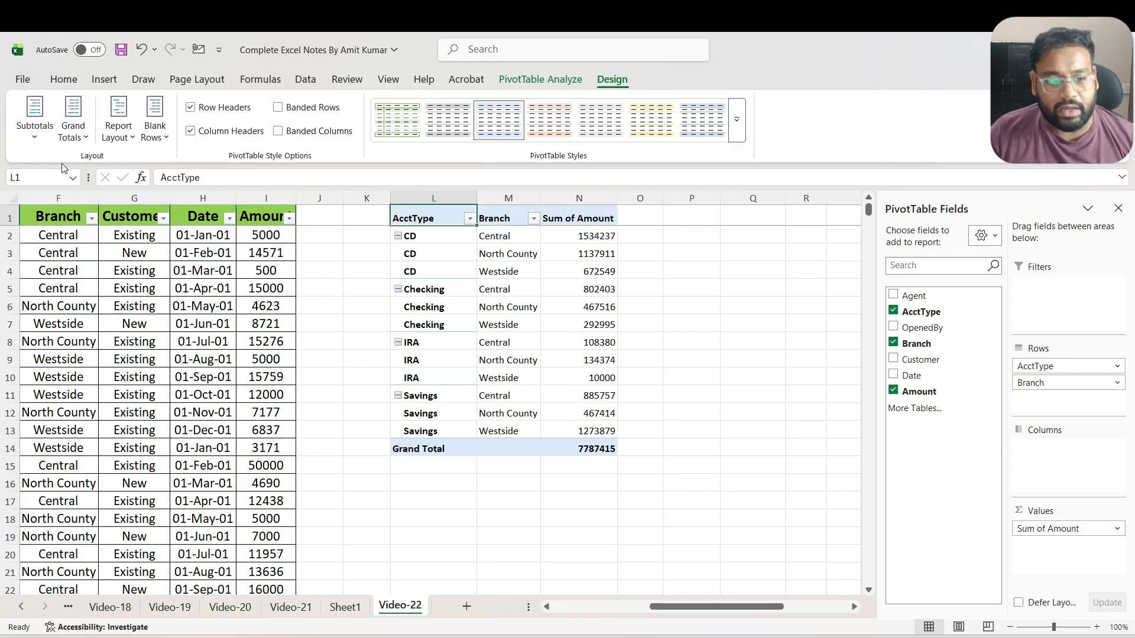
Reapply the Repeat All Item Labels setting to the PivotTable's report layout
click(41, 141)
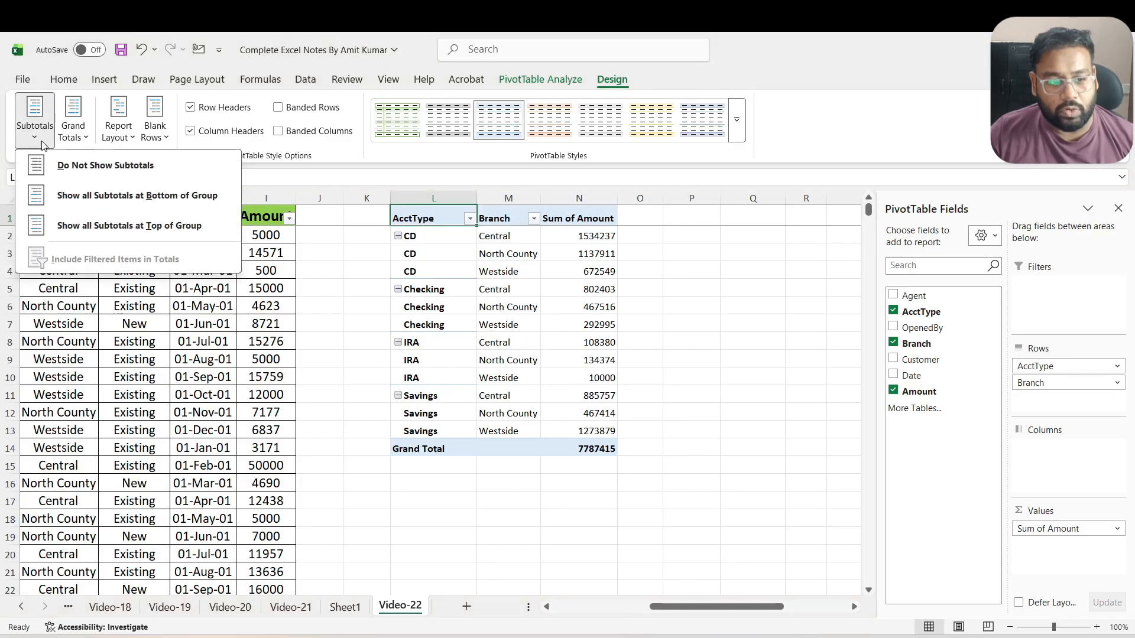
click(119, 134)
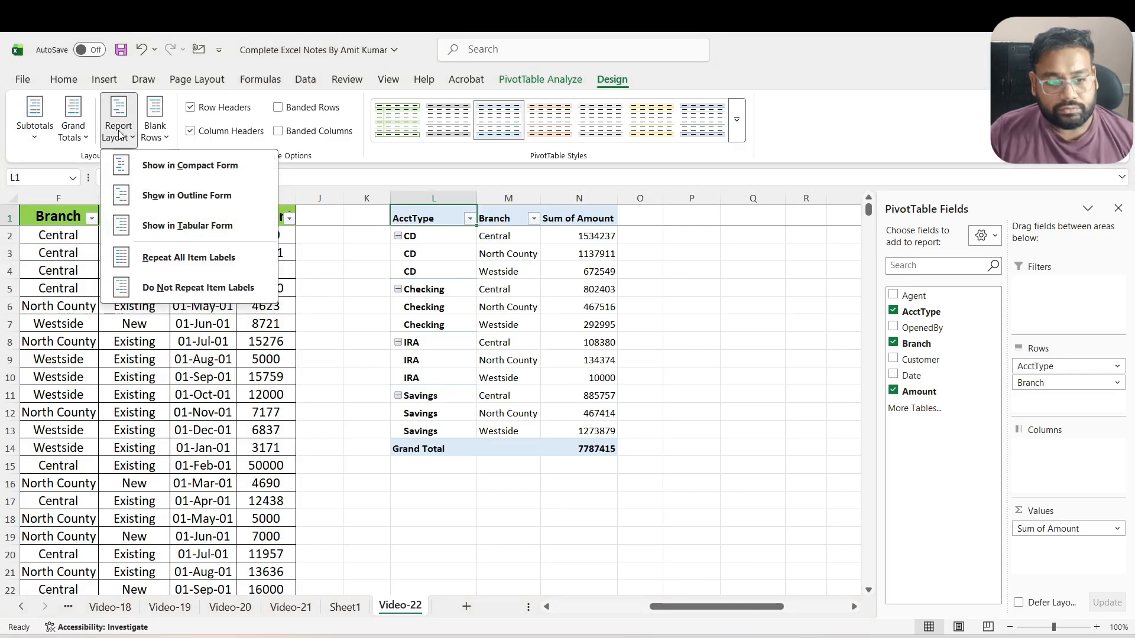
click(201, 260)
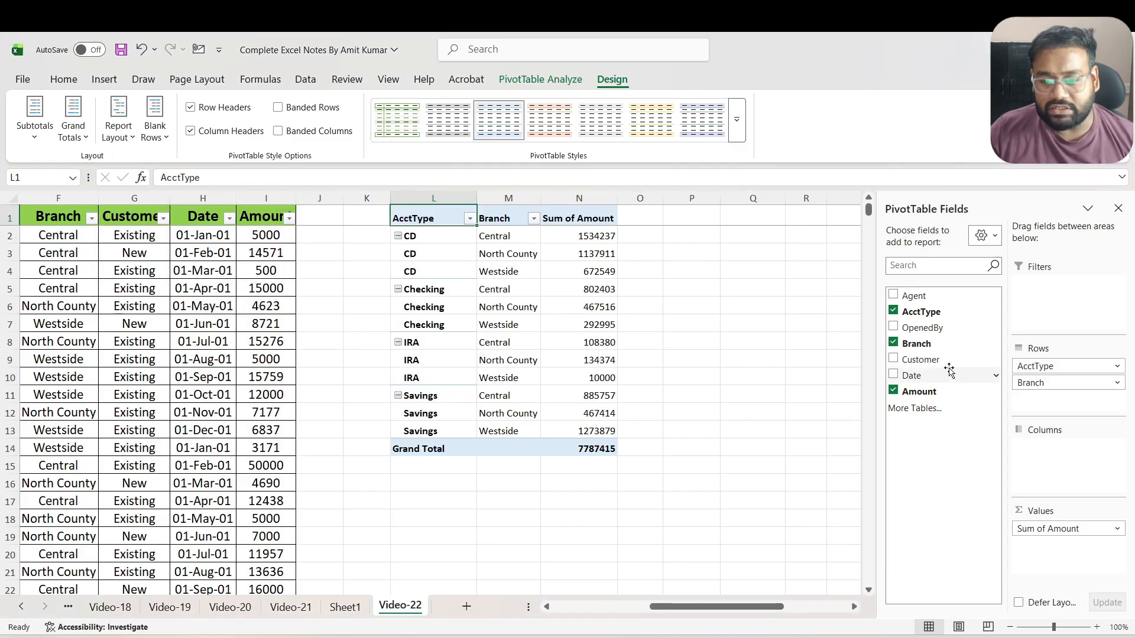
Remove the Amount, Branch and AcctType fields from the PivotTable to empty the report
drag(1051, 527, 966, 449)
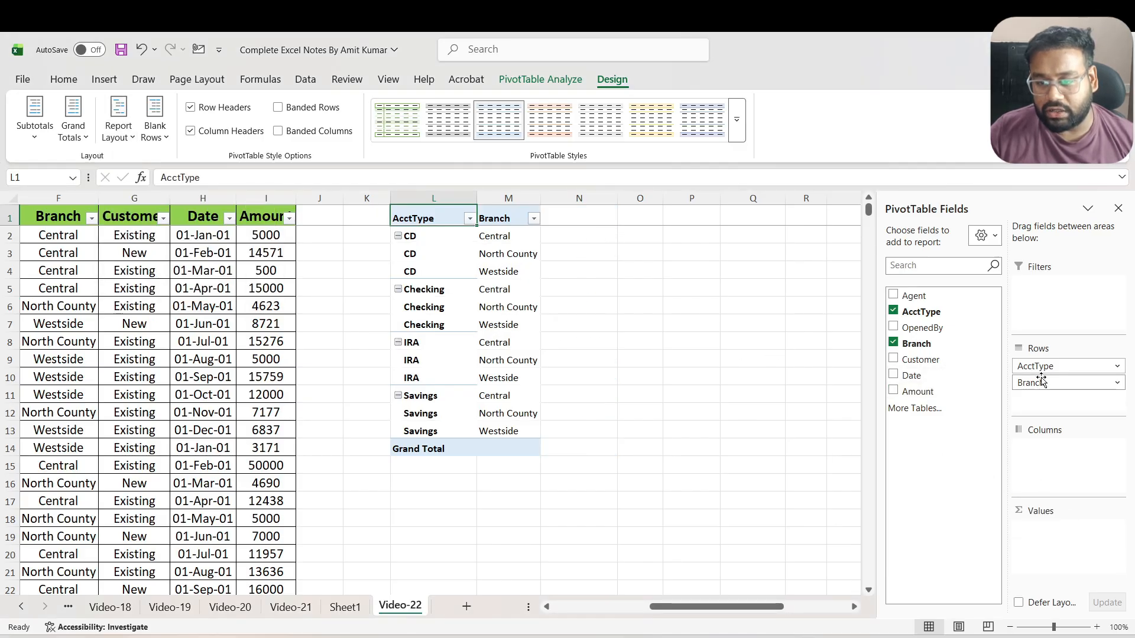
drag(1040, 382, 946, 378)
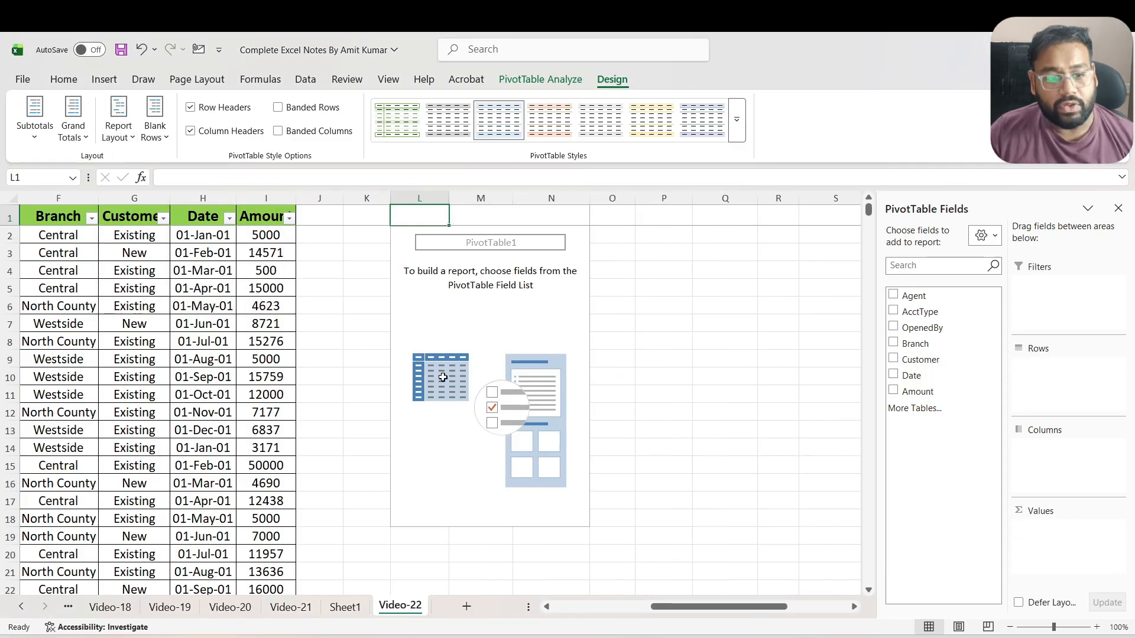
Add the Date field to the PivotTable's rows and ungroup it to list the individual dates
drag(680, 607, 653, 607)
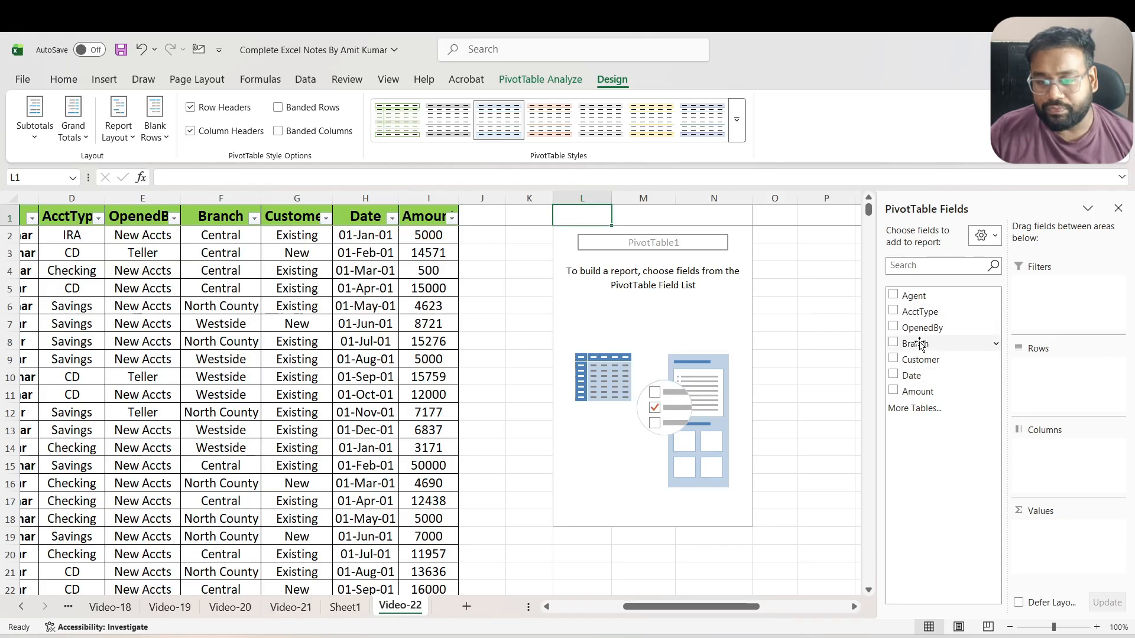
drag(912, 376, 1043, 378)
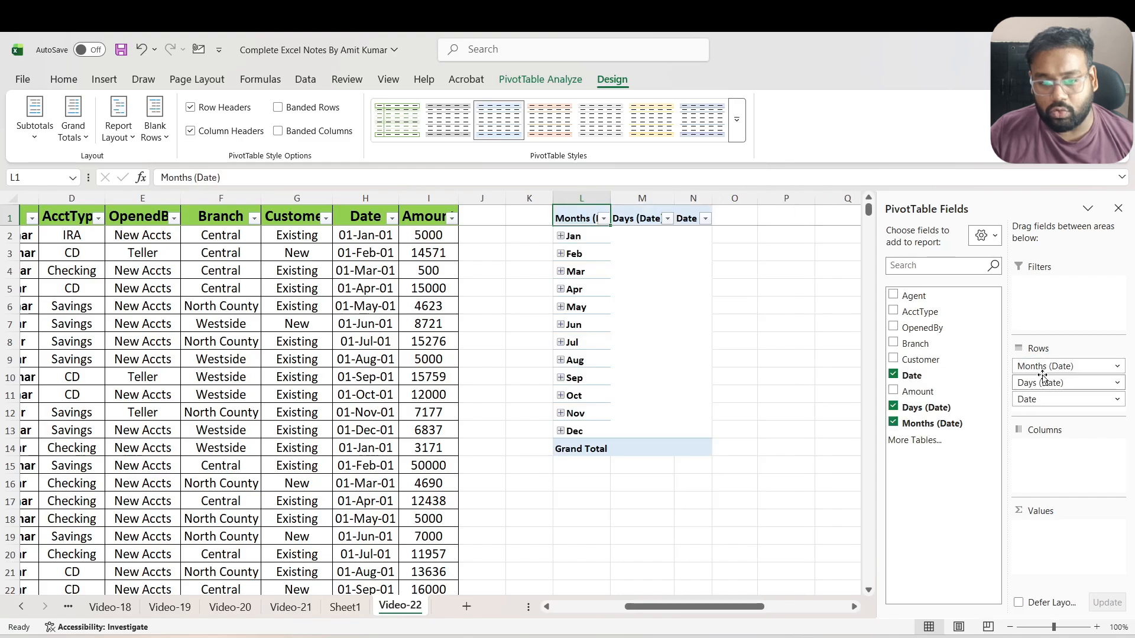
right_click(596, 261)
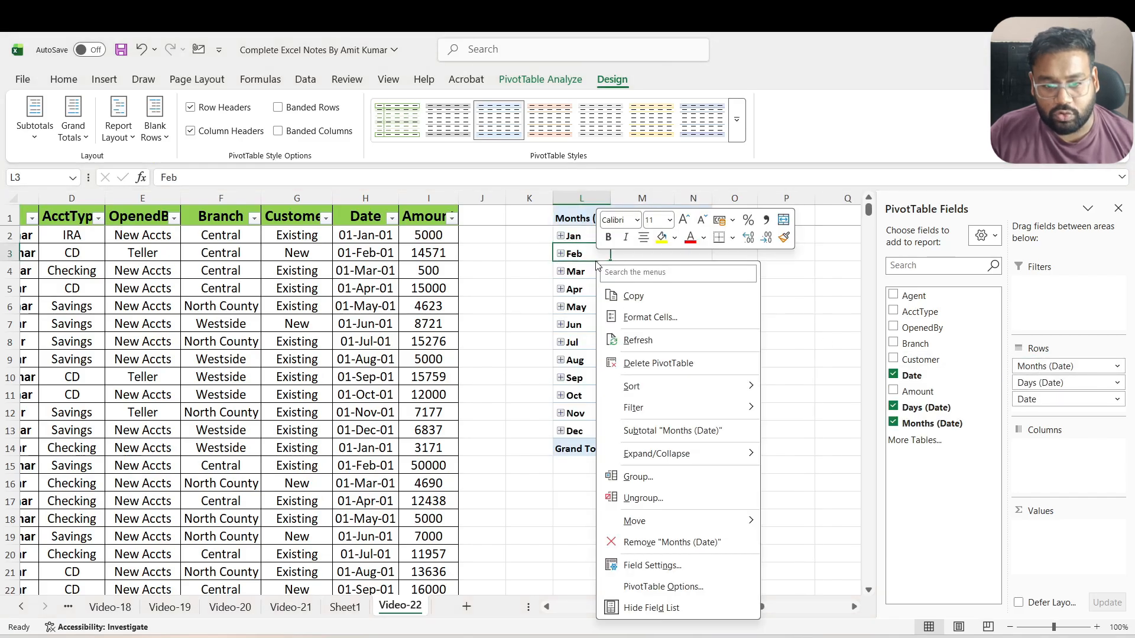
click(640, 498)
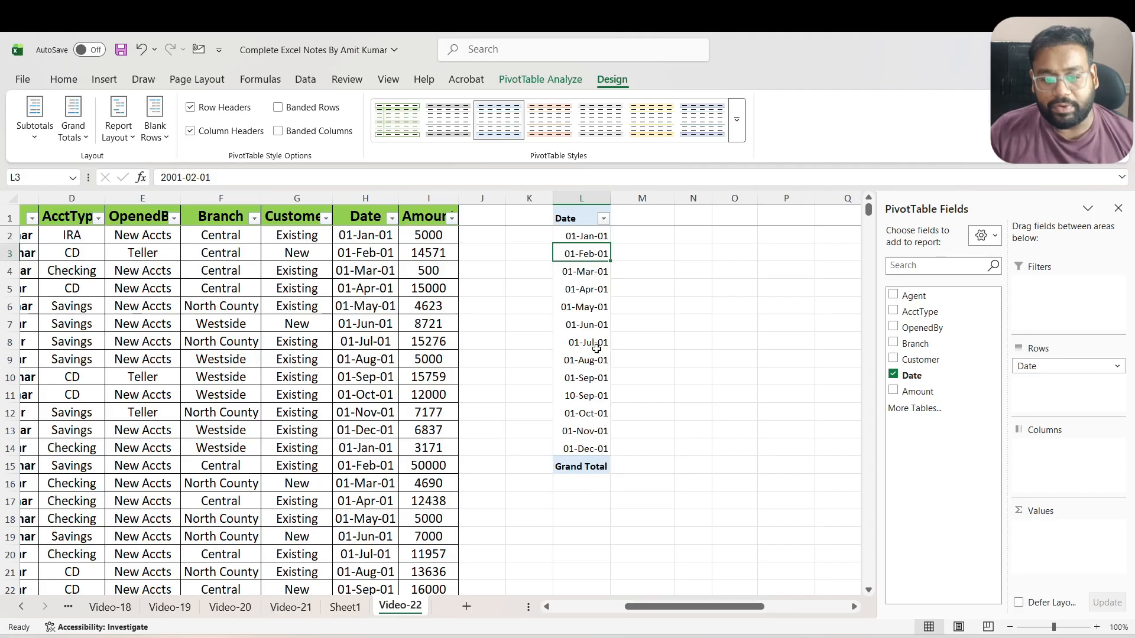
Group the PivotTable's row dates by Months and ungroup them back to individual dates
right_click(585, 295)
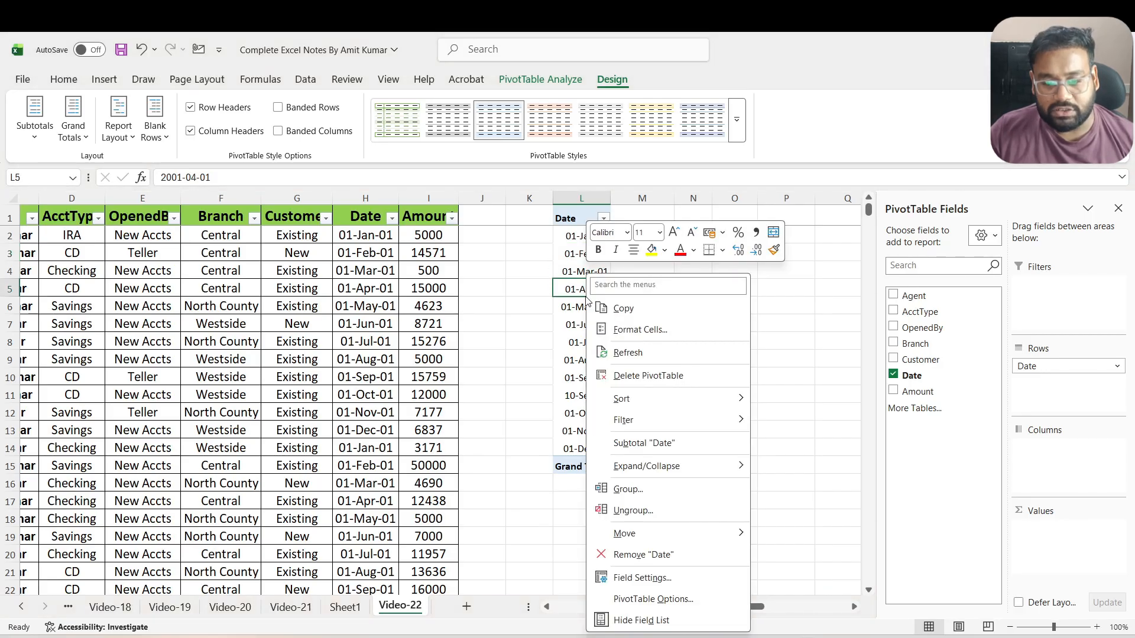
click(642, 492)
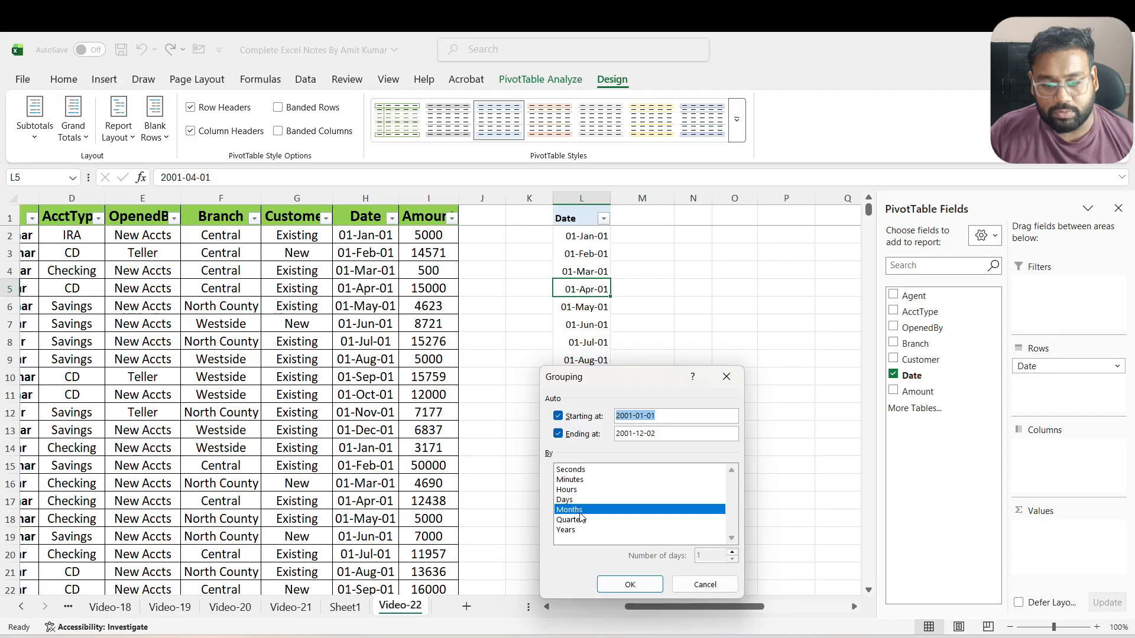
click(627, 586)
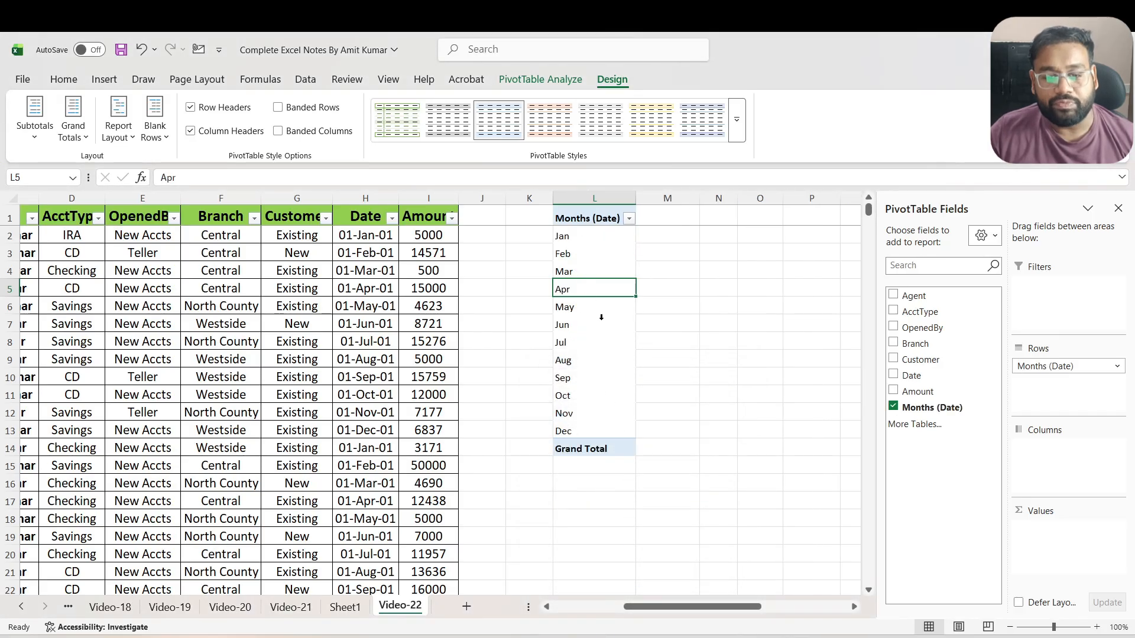
right_click(601, 317)
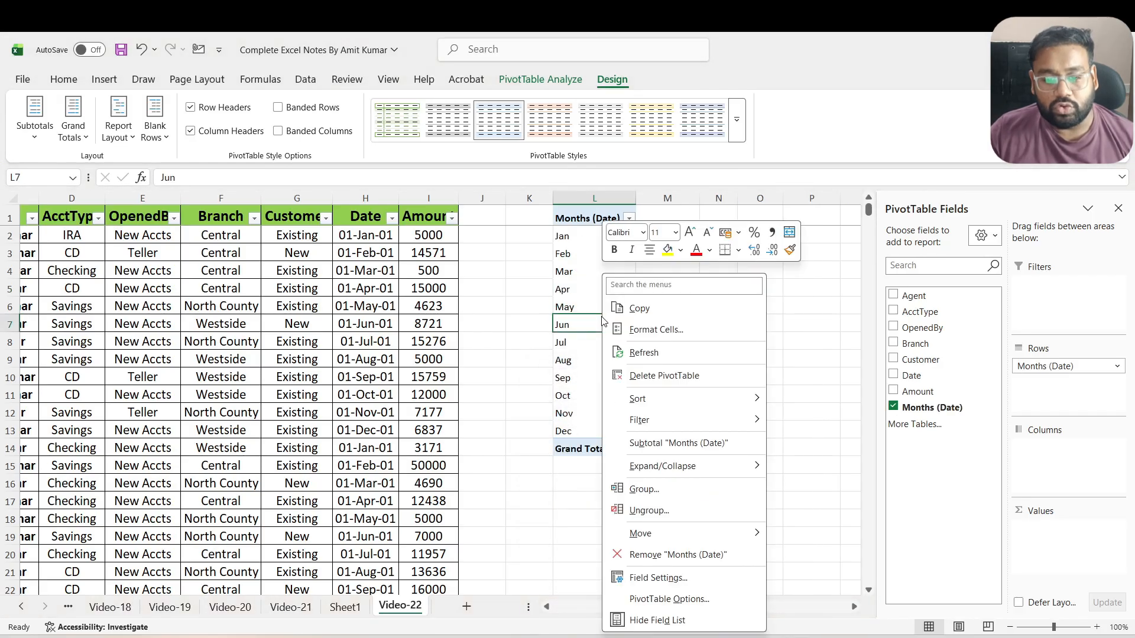
click(672, 512)
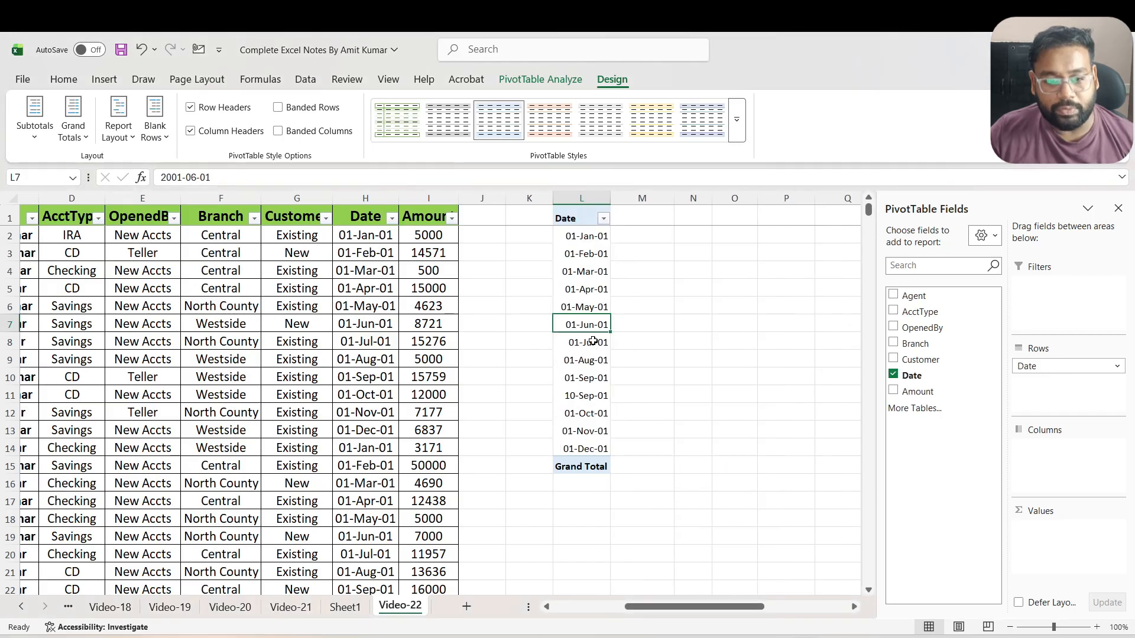
Add the Amount field to the PivotTable's values as a sum for each date
drag(921, 391, 1058, 540)
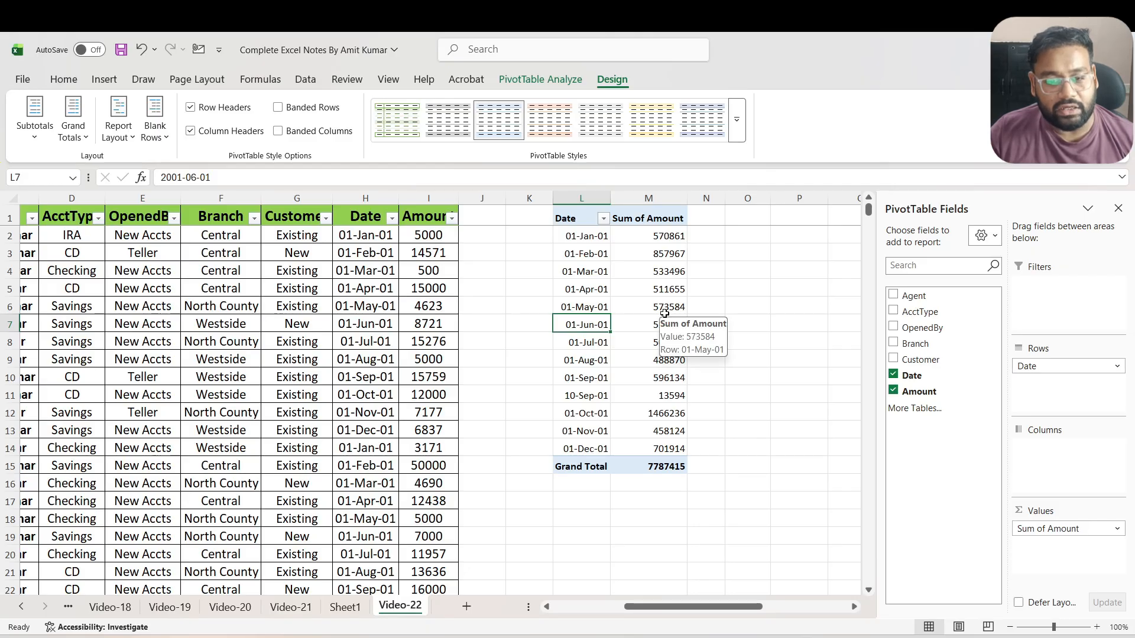
mouse_move(669, 237)
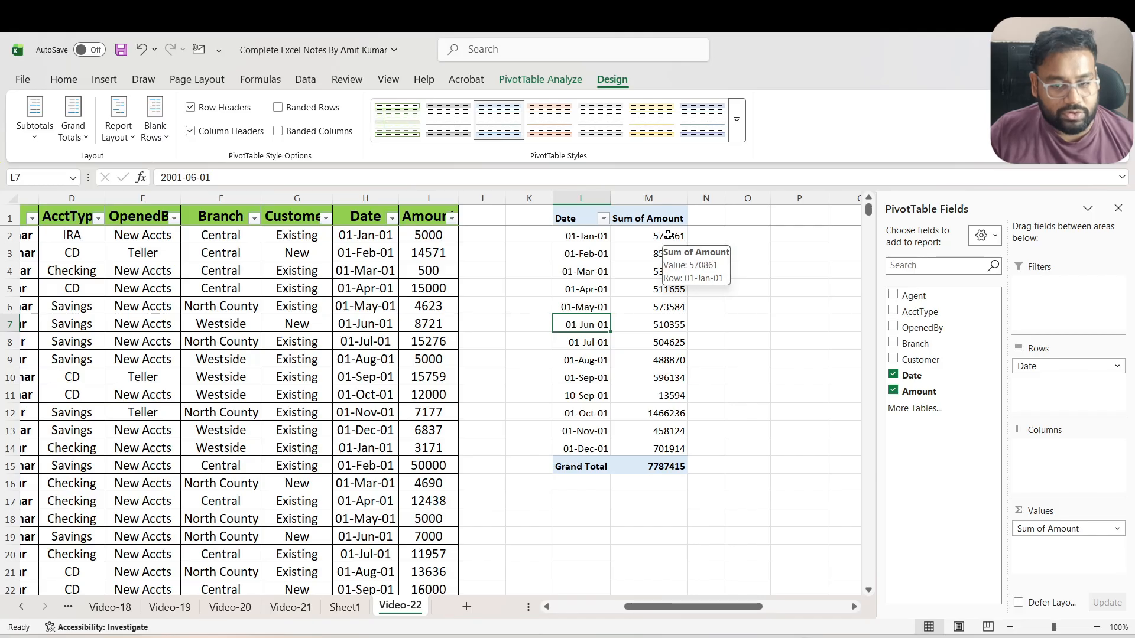
mouse_move(668, 366)
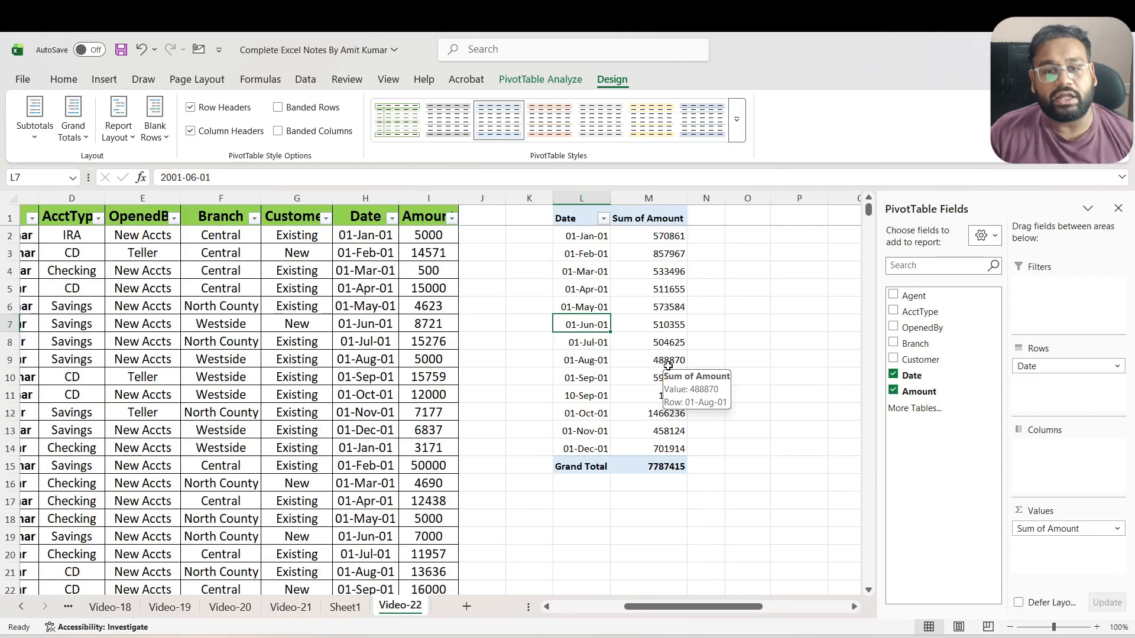
Sort the PivotTable's dates by Sum of Amount from largest to smallest
right_click(664, 236)
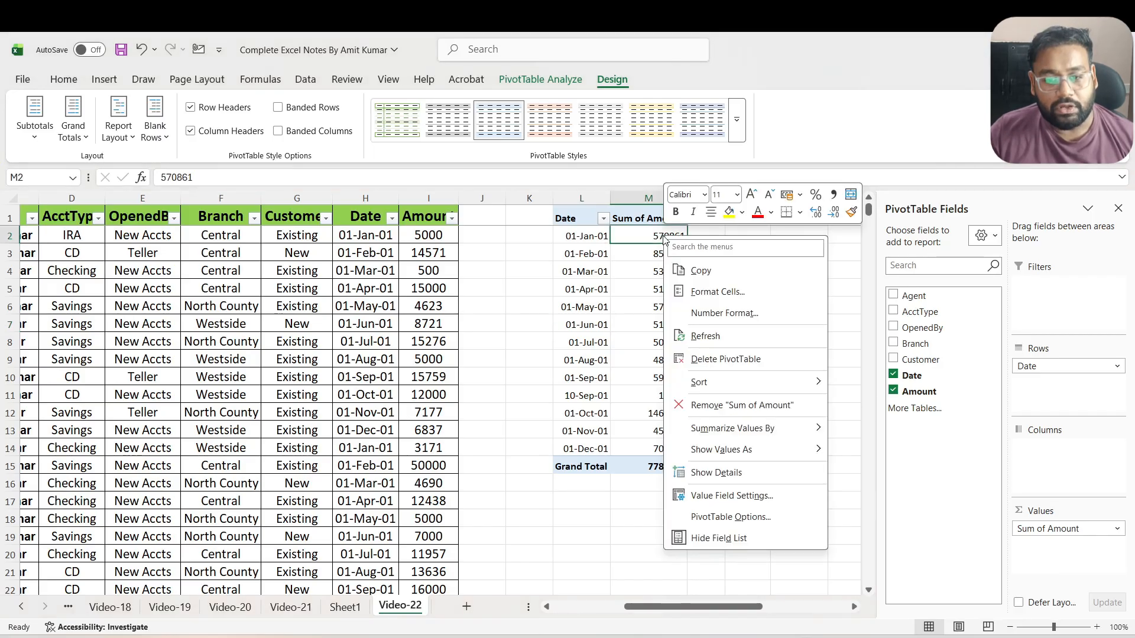
mouse_move(716, 385)
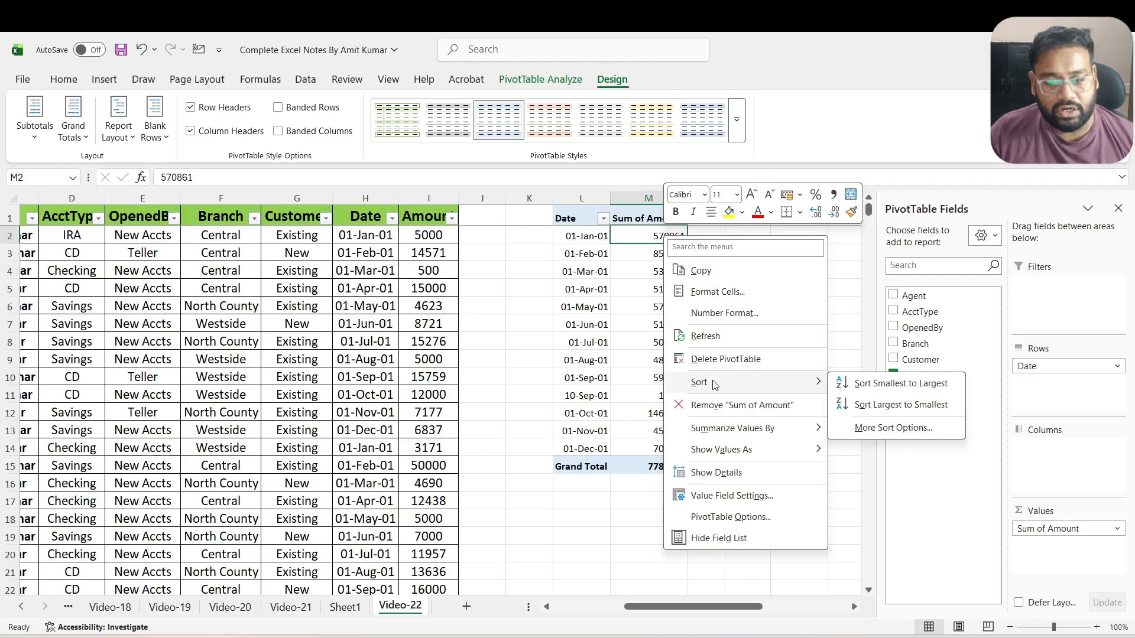
click(881, 405)
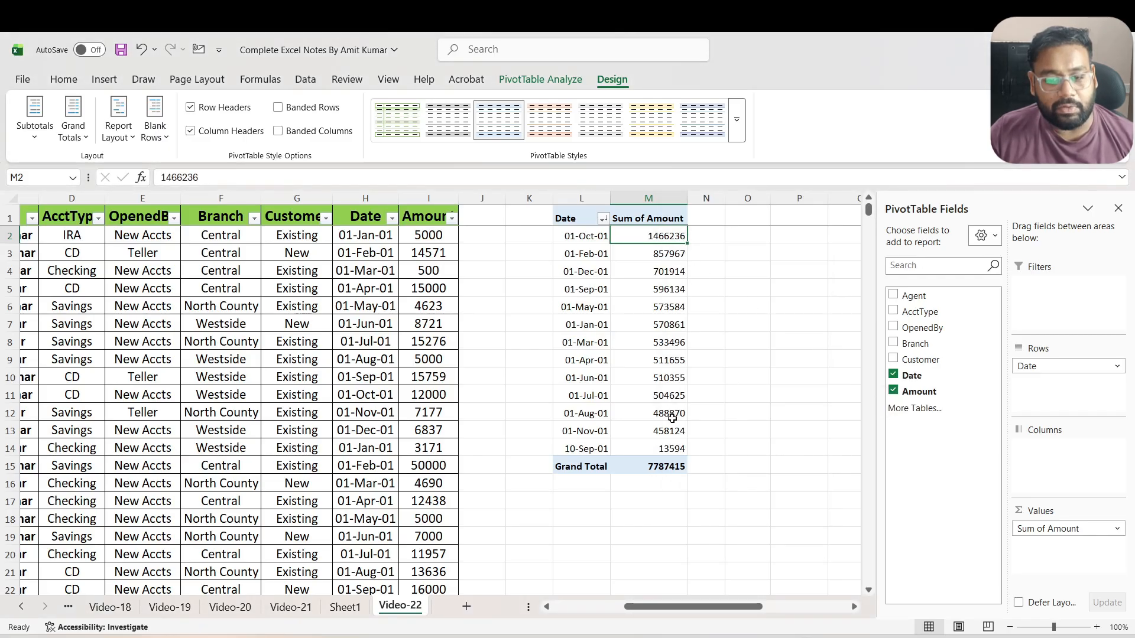
Filter the PivotTable's dates to the top 4 items by Sum of Amount
mouse_move(672, 418)
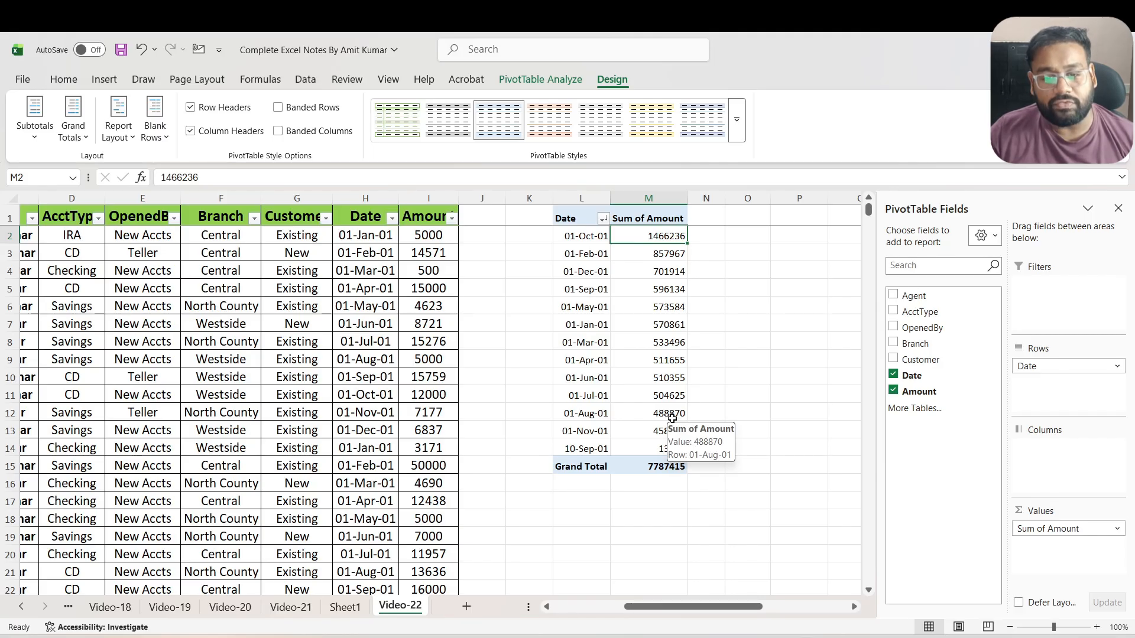
click(606, 219)
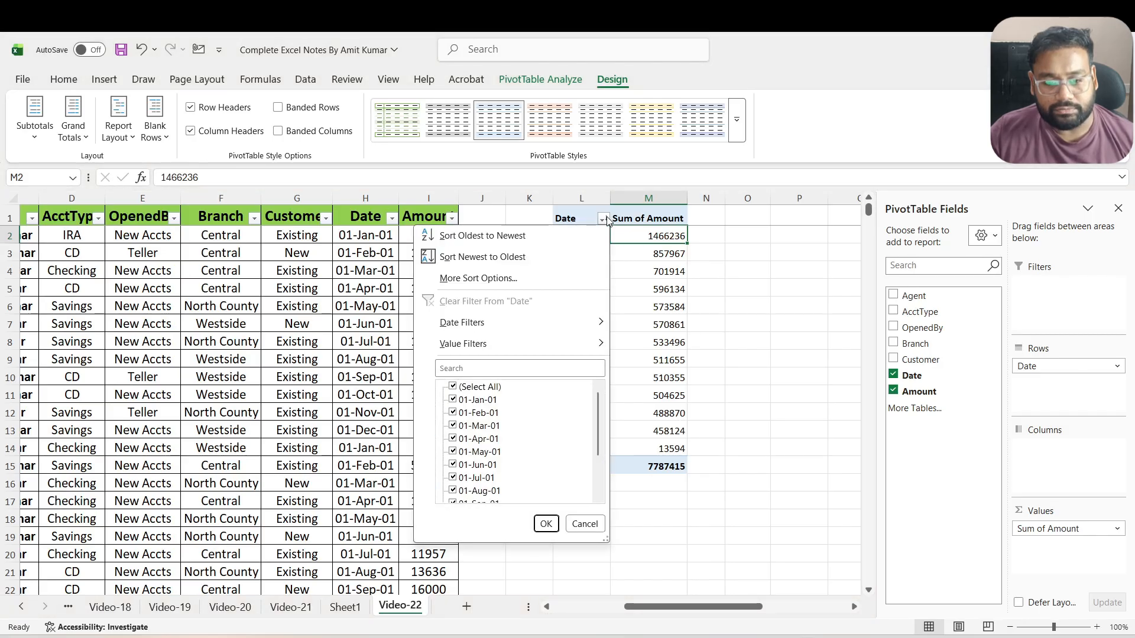
mouse_move(560, 351)
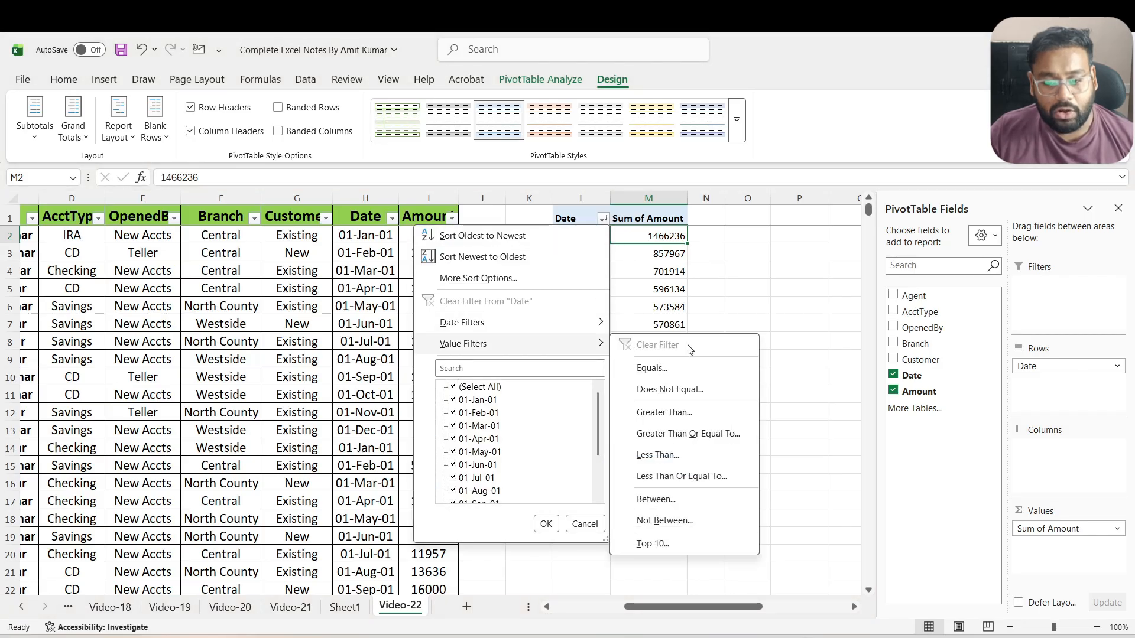
click(681, 542)
click(551, 247)
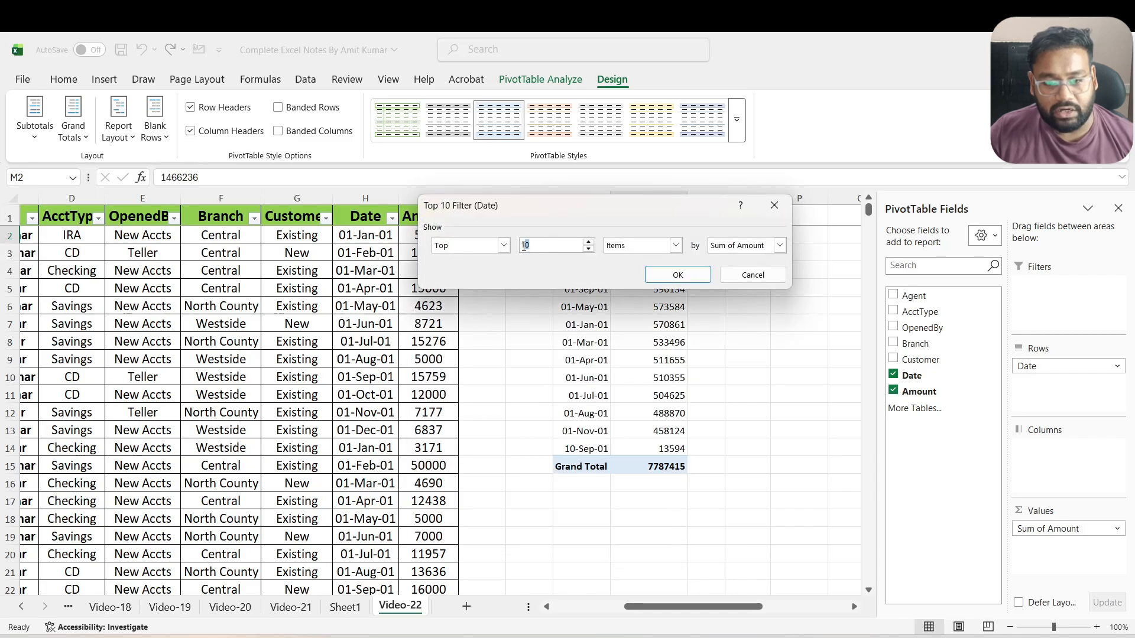
text(4)
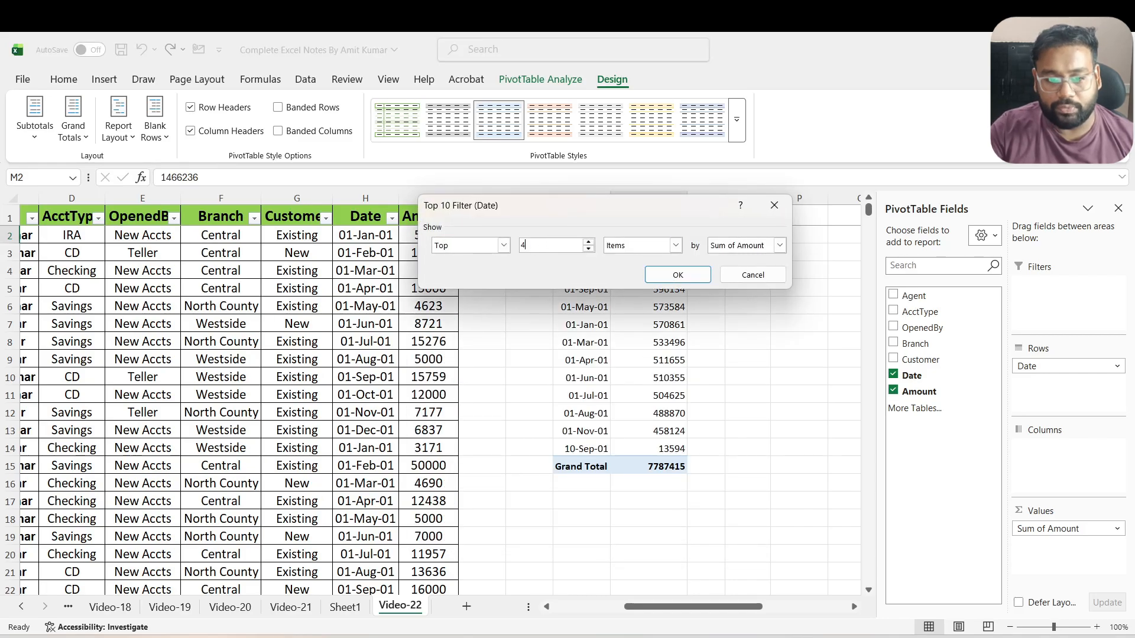
click(678, 276)
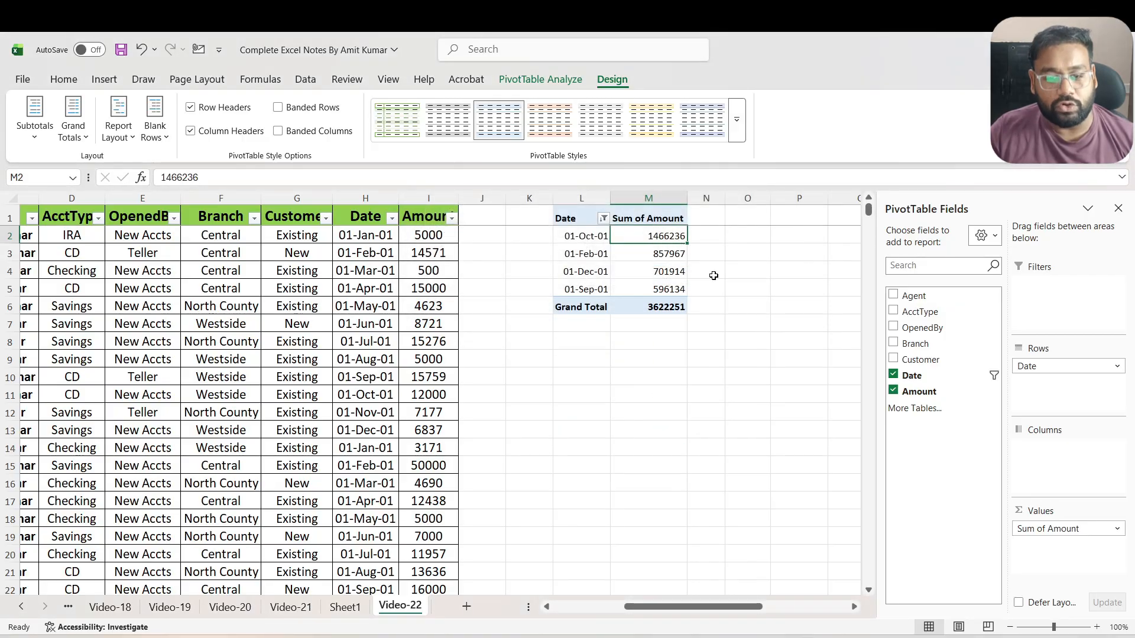
Clear the value filter from the PivotTable's Date field
click(604, 219)
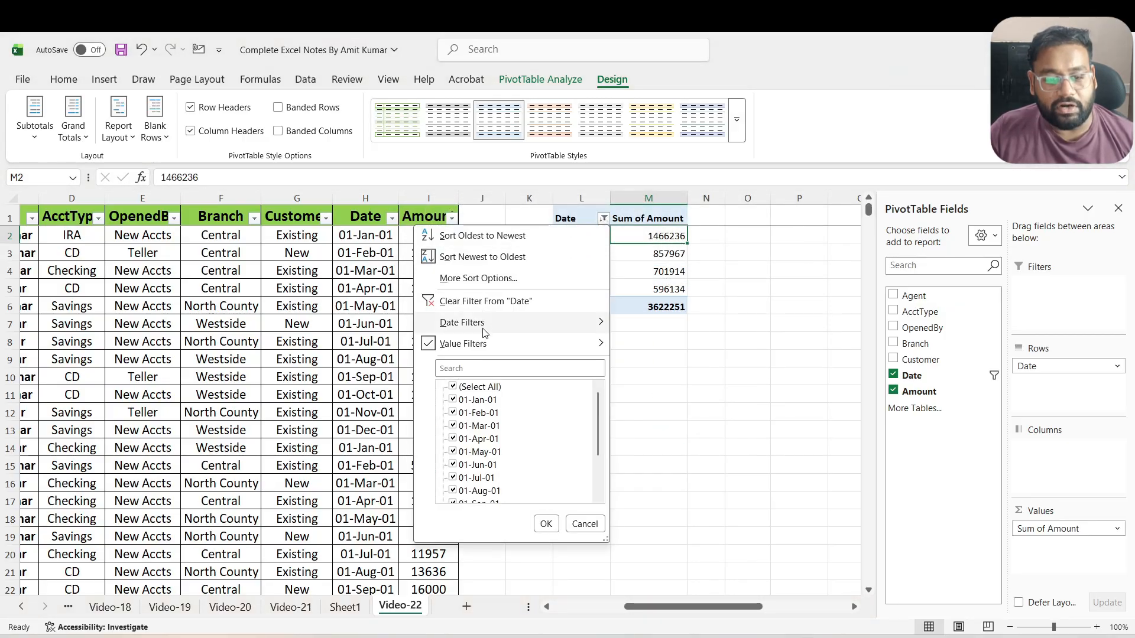
mouse_move(470, 344)
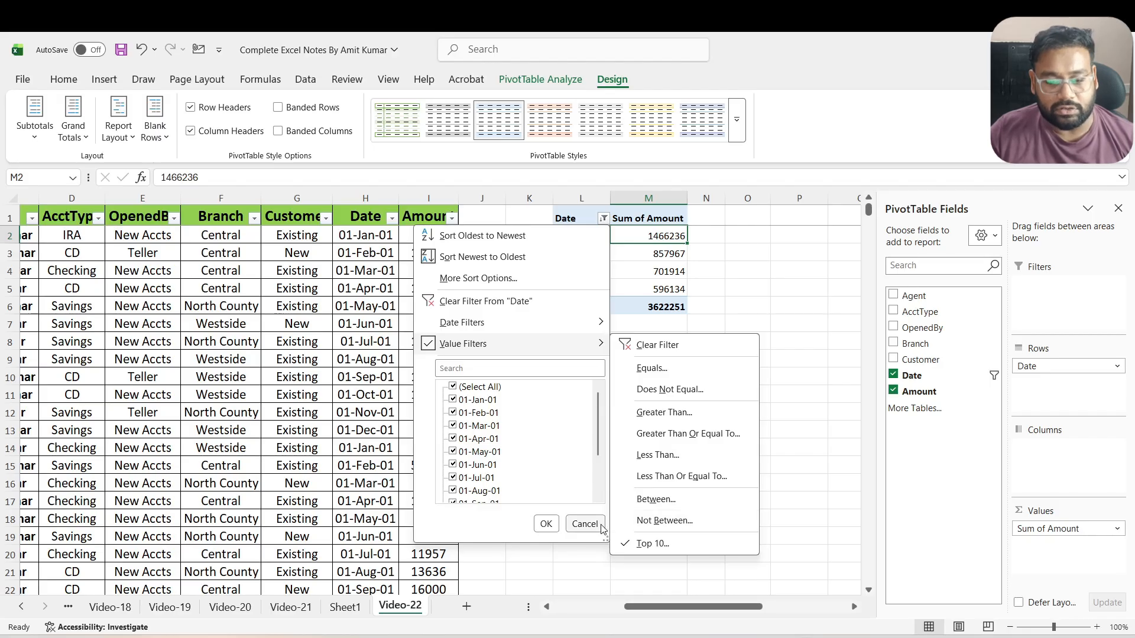
key(Escape)
click(603, 218)
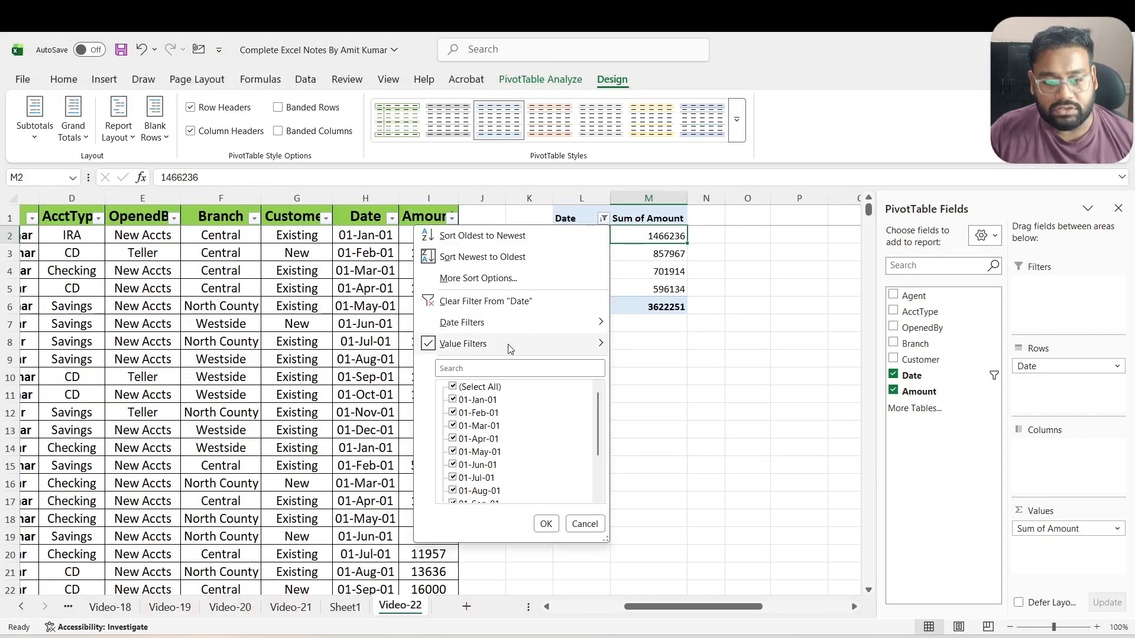
click(641, 343)
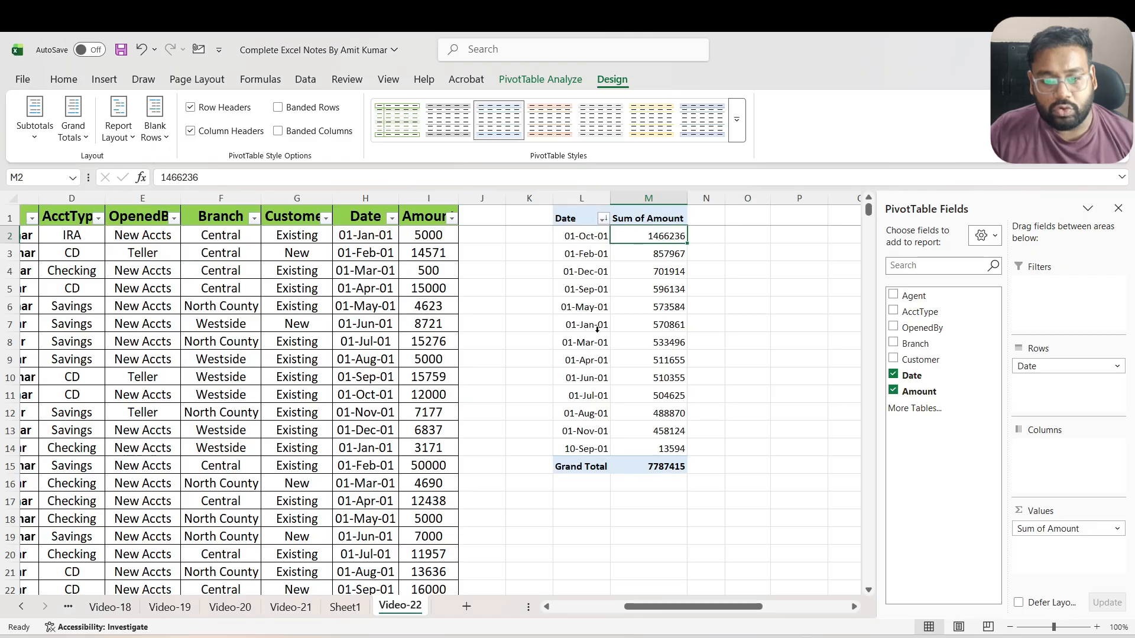
Add the Customer field as a report filter with multiple selection enabled and show only Existing customers
mouse_move(612, 370)
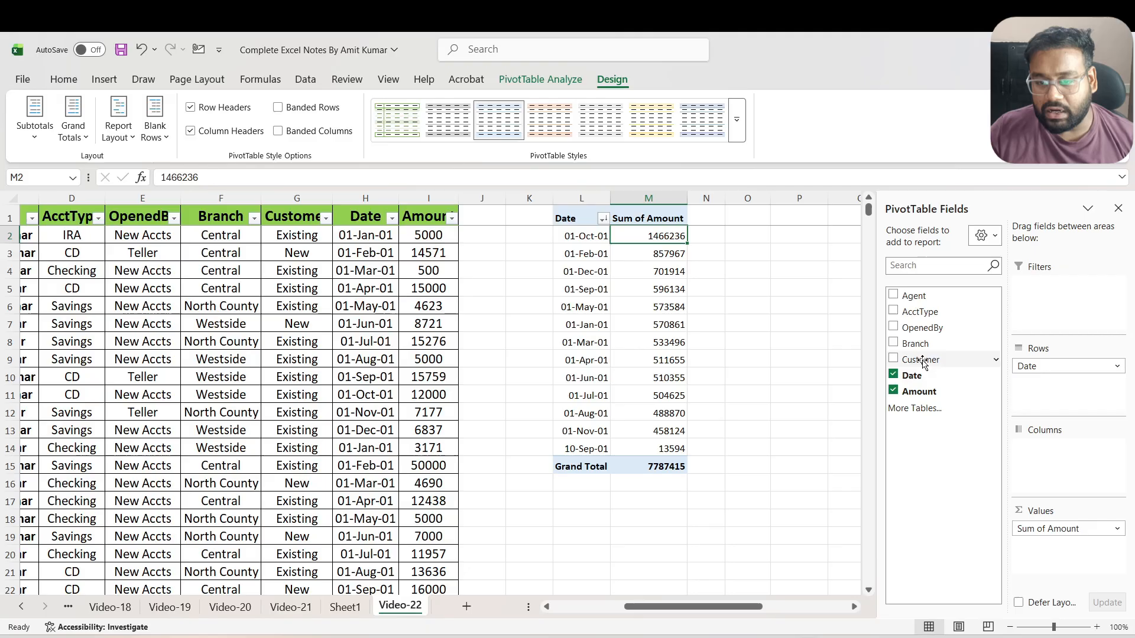
drag(924, 362, 1061, 299)
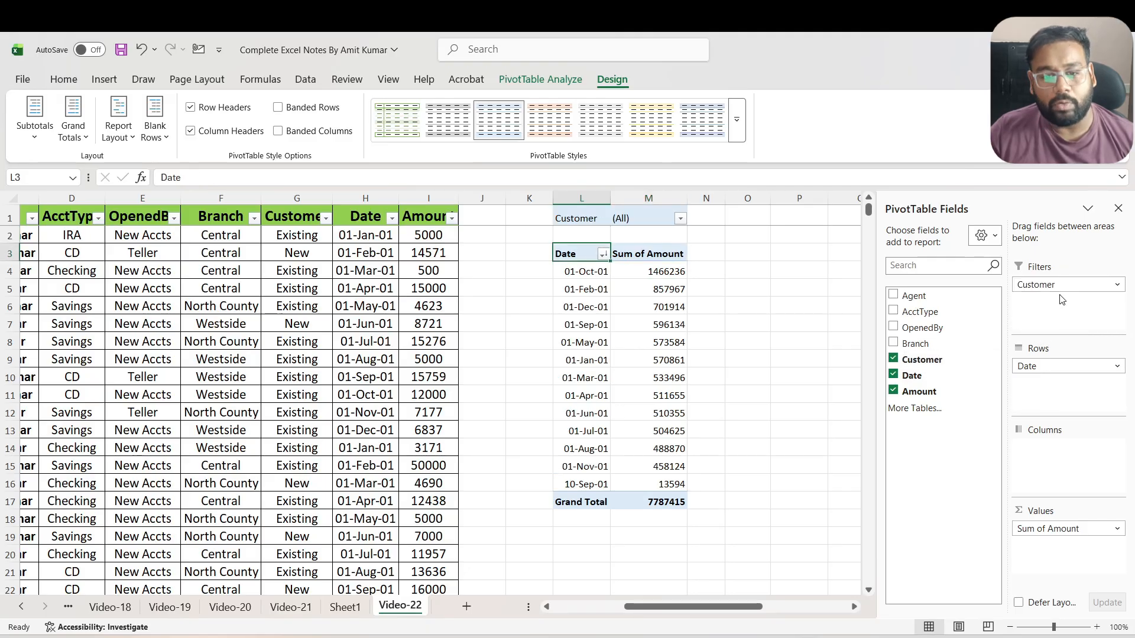
click(326, 218)
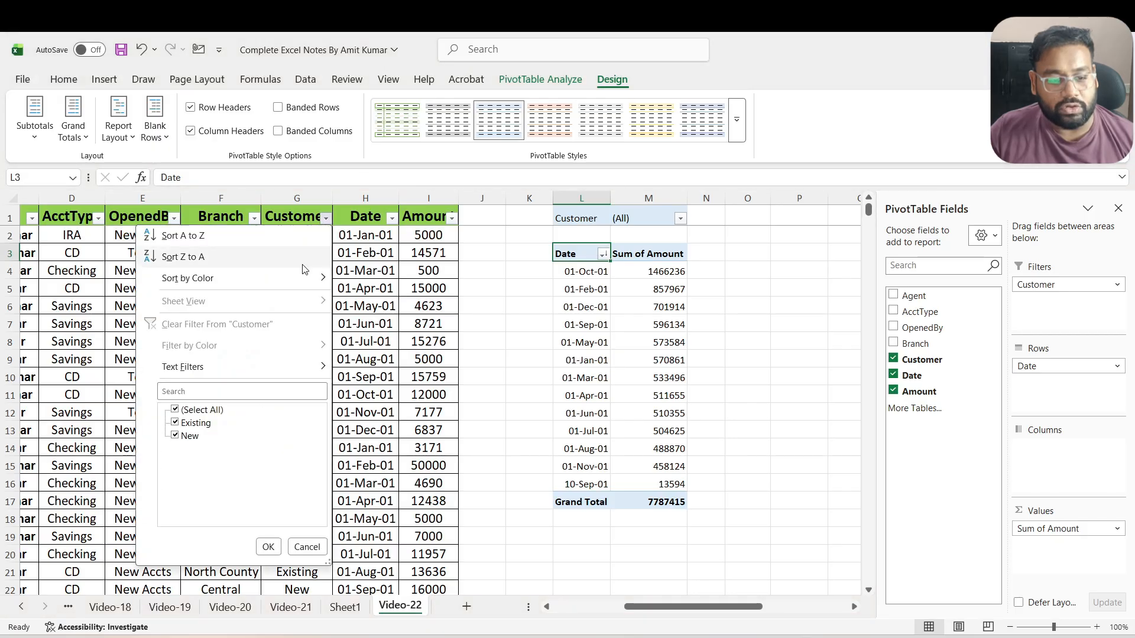
click(309, 546)
click(680, 220)
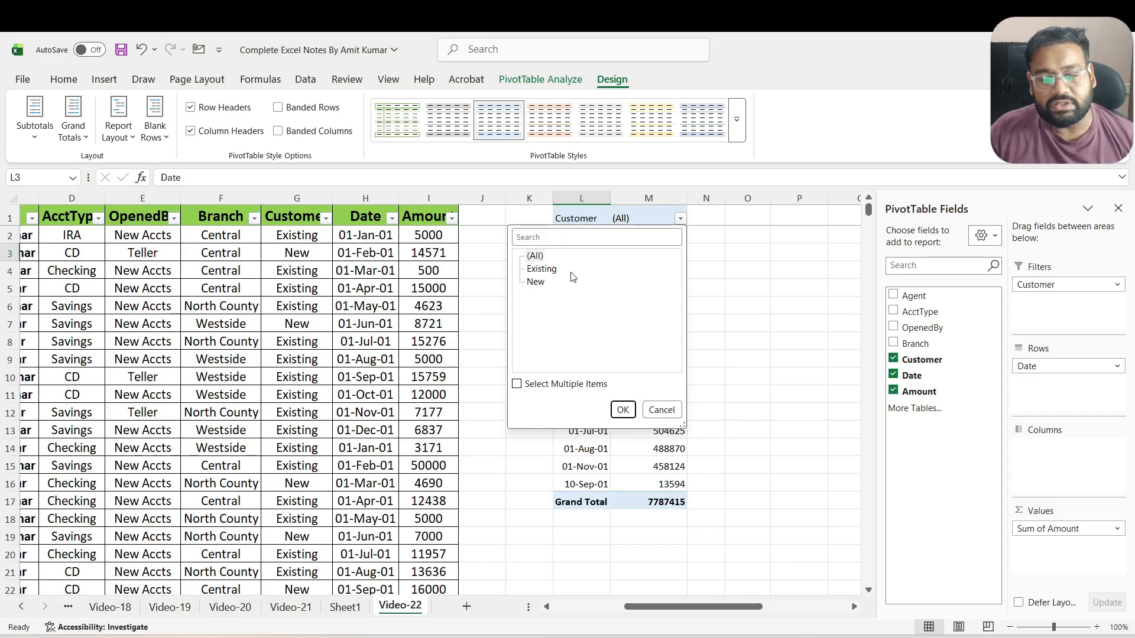
click(541, 270)
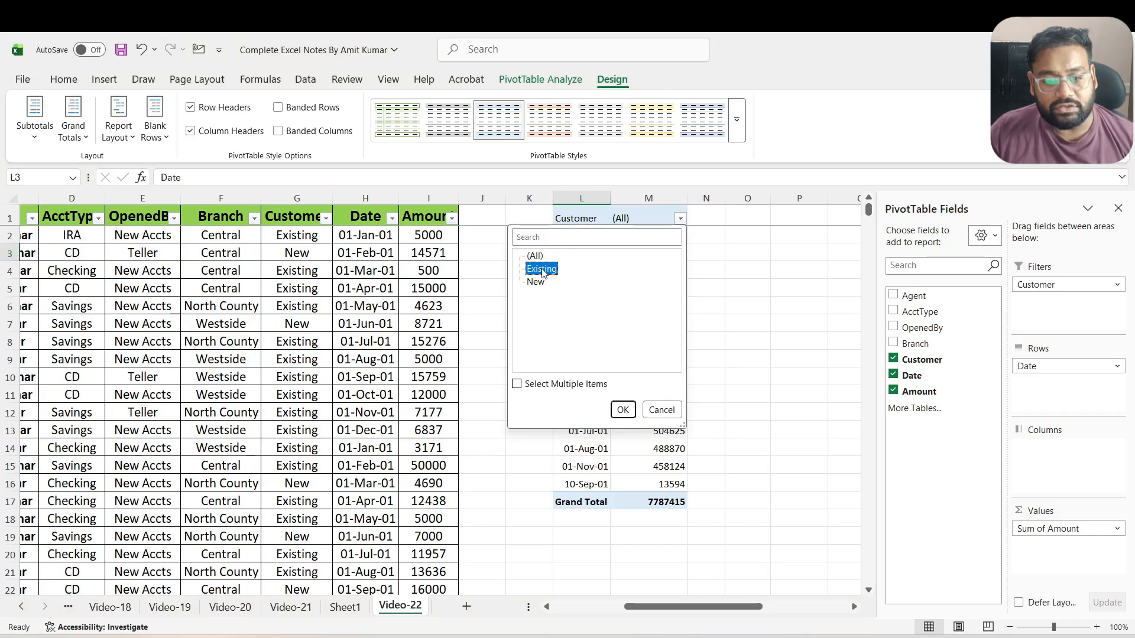
click(543, 385)
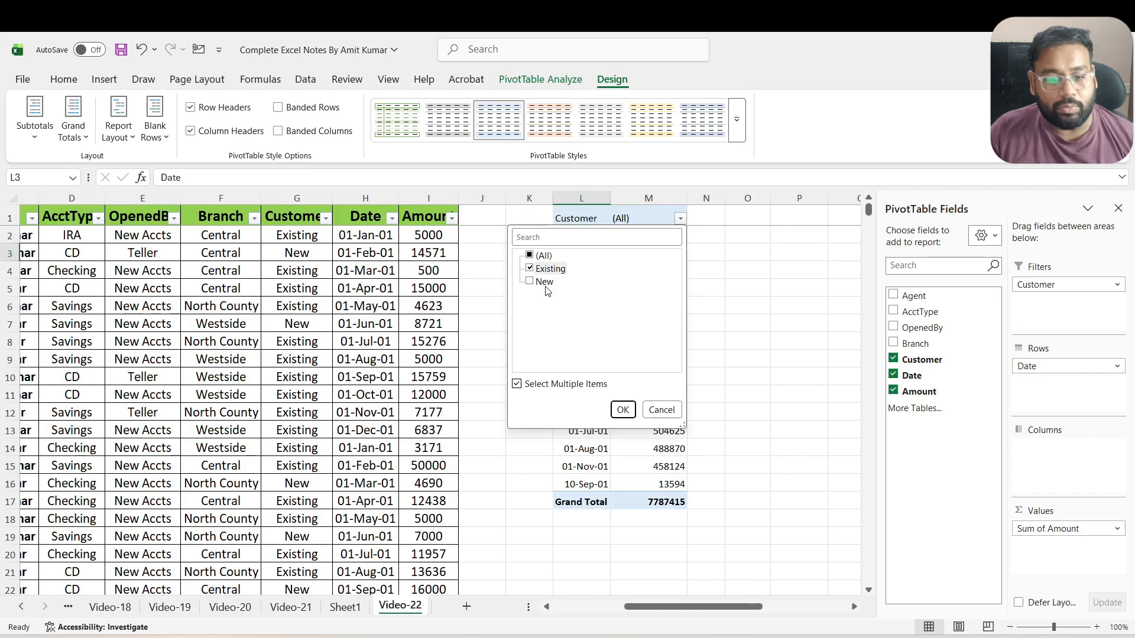
click(623, 409)
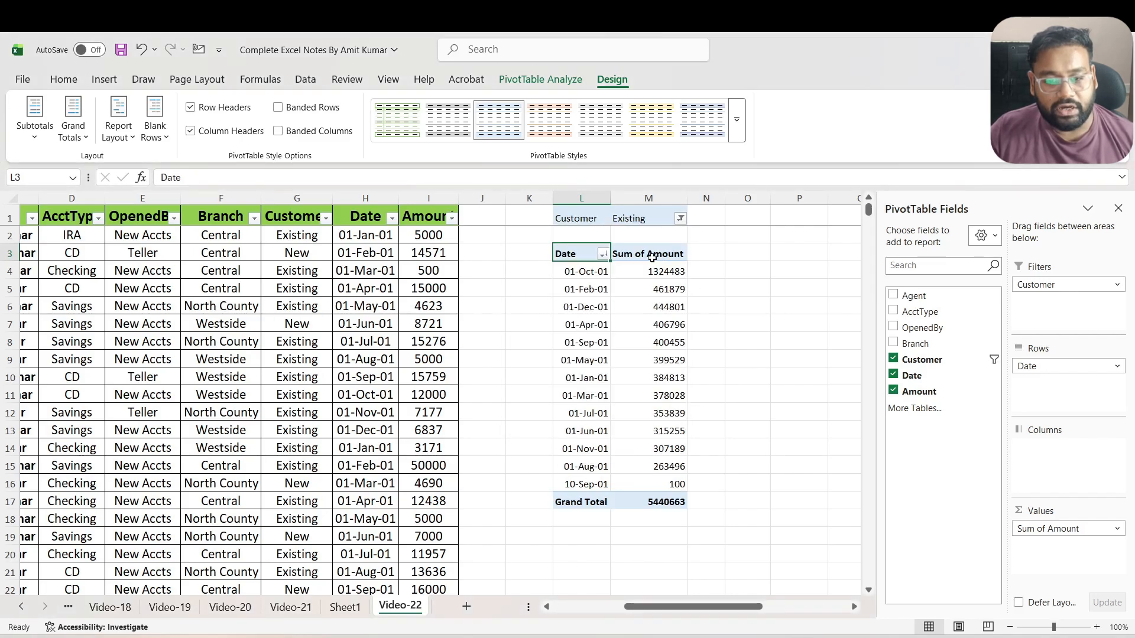
Change the Customer report filter to include only New customers
click(680, 218)
click(550, 269)
click(545, 282)
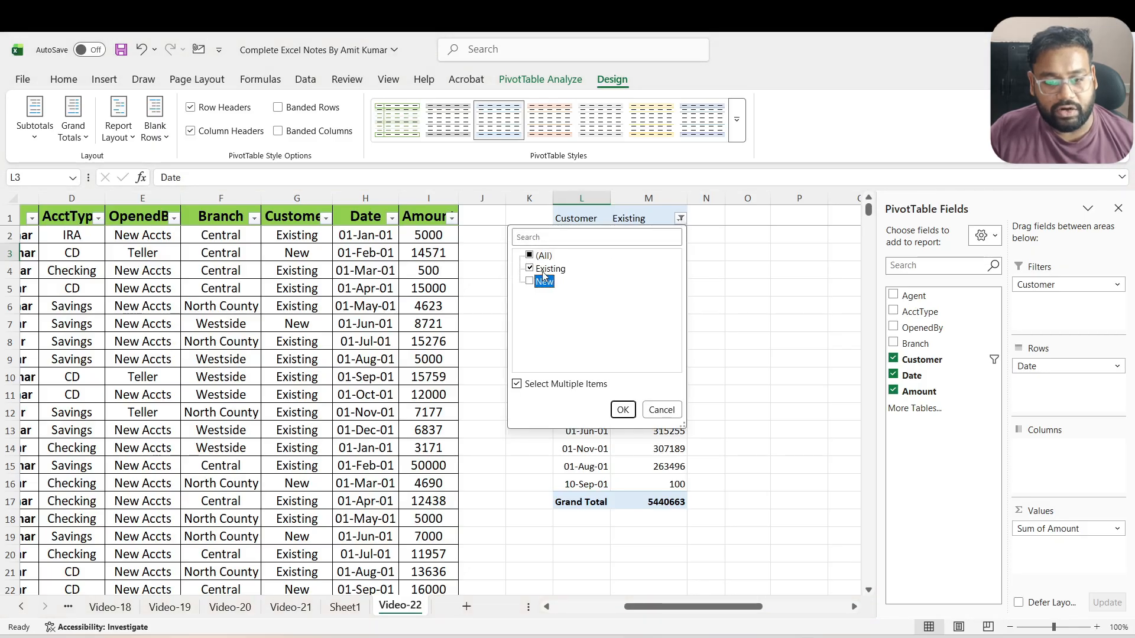
click(530, 269)
click(530, 282)
click(623, 410)
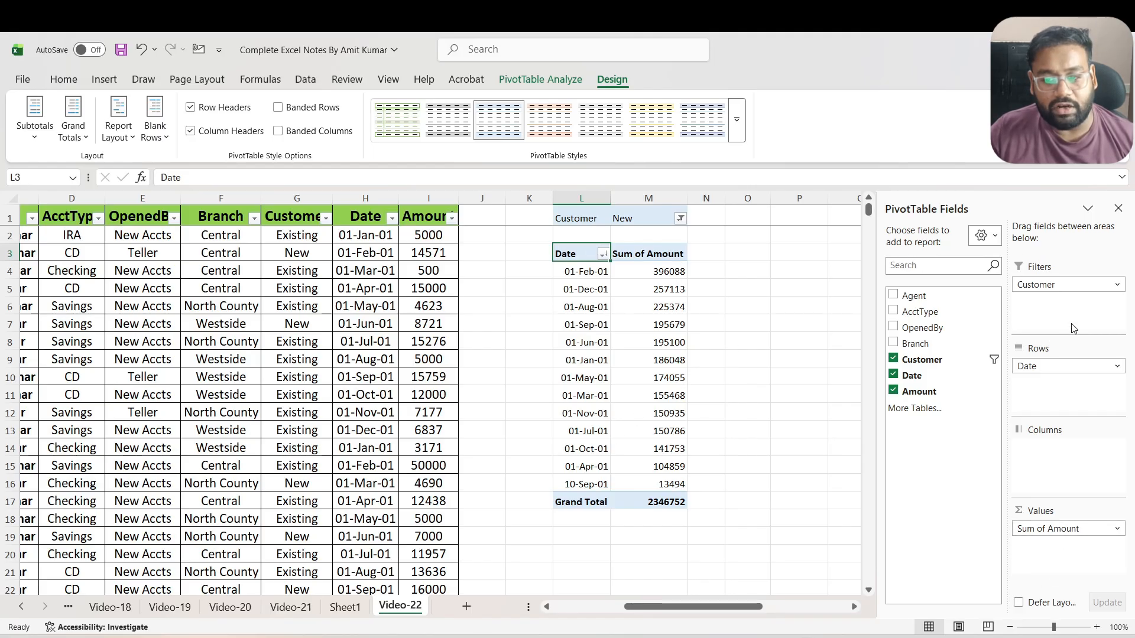
Remove the Customer, Date and Amount fields from the PivotTable to empty the report
click(893, 360)
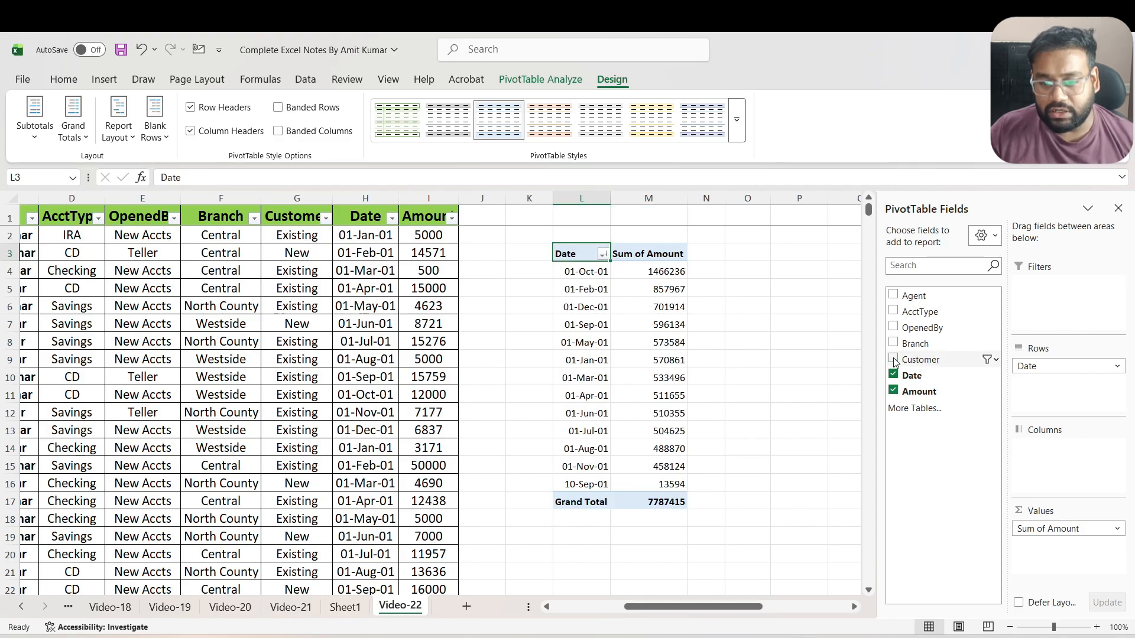
click(893, 375)
click(894, 390)
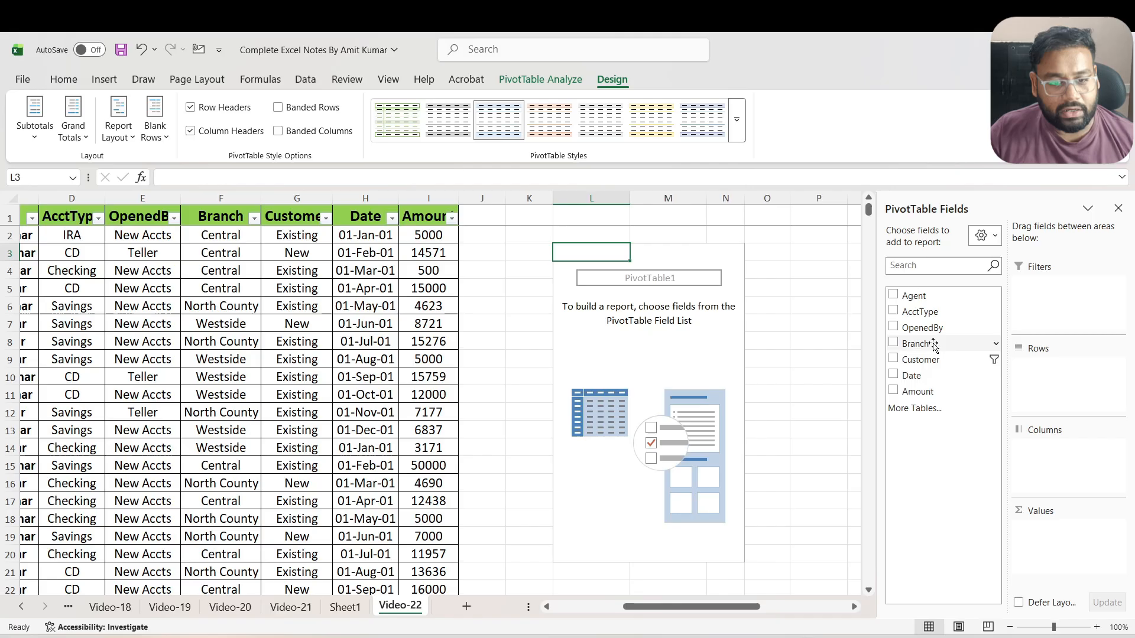
Add the Branch field to the PivotTable's rows and the Amount field to its values as a sum
click(894, 343)
click(894, 391)
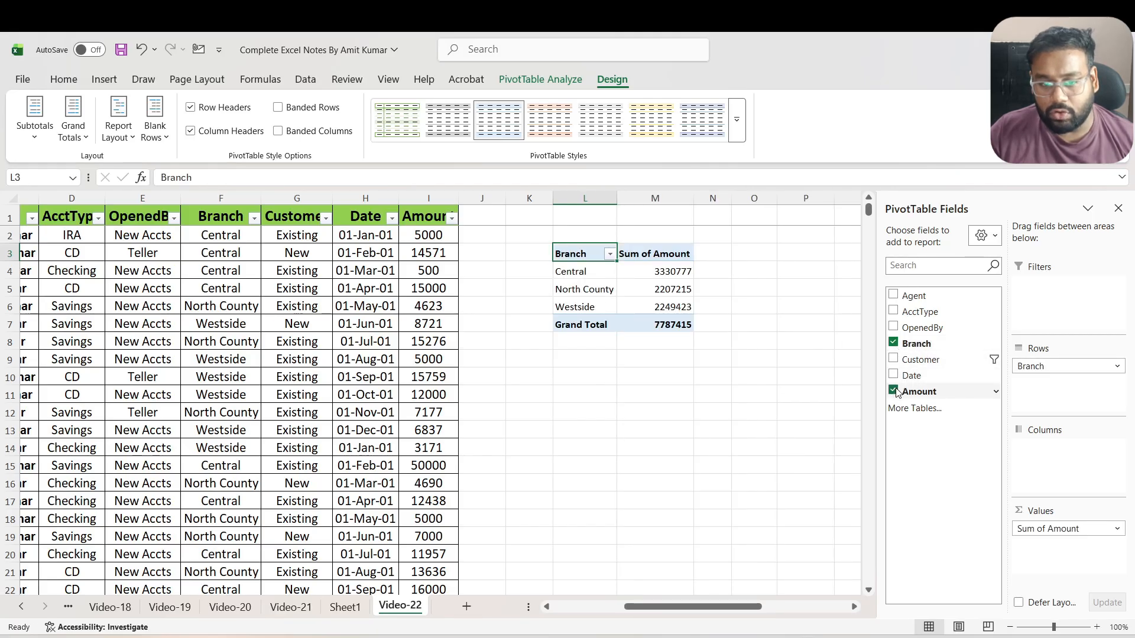
click(1100, 530)
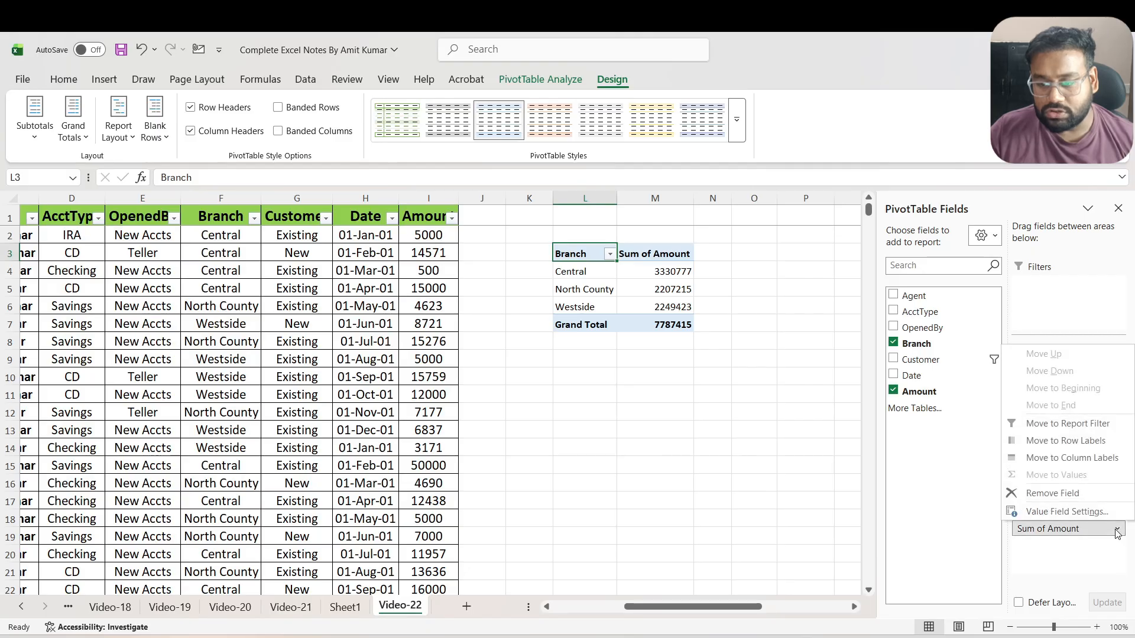
click(1064, 553)
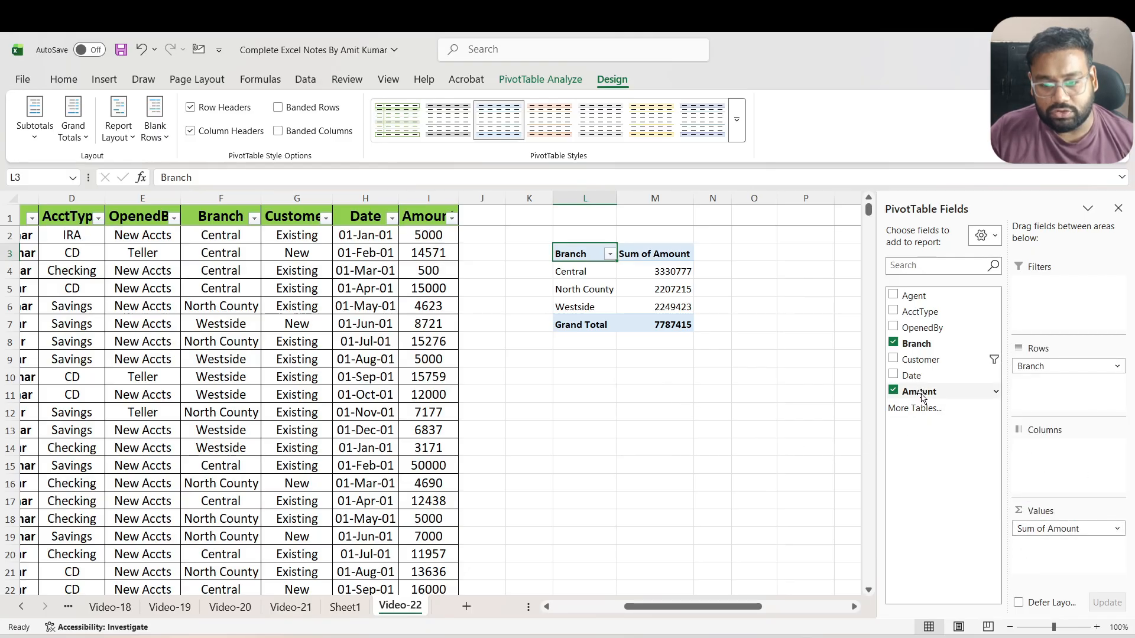
Add the Amount field to the PivotTable's values a second time and summarize that copy by Count
drag(920, 391, 1080, 562)
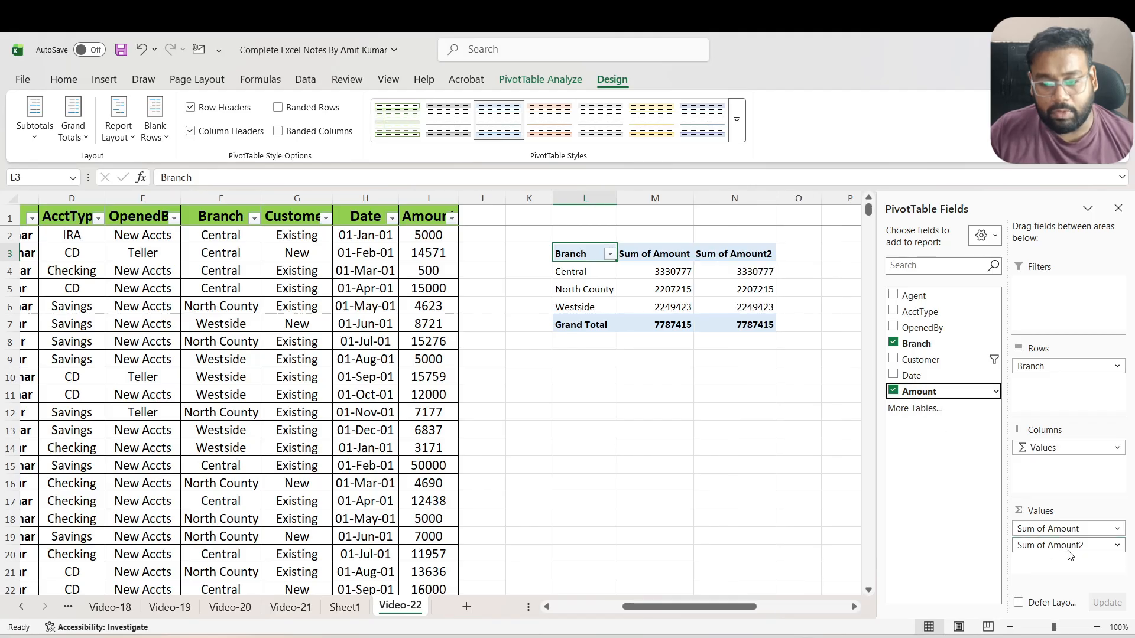
click(1117, 545)
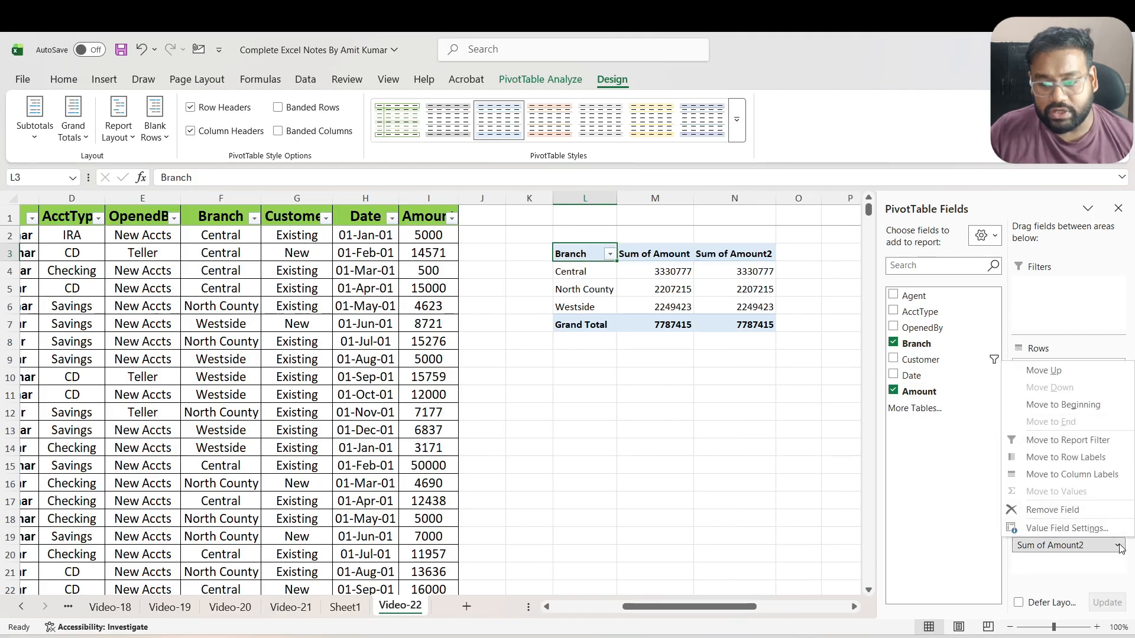
click(1076, 525)
click(488, 267)
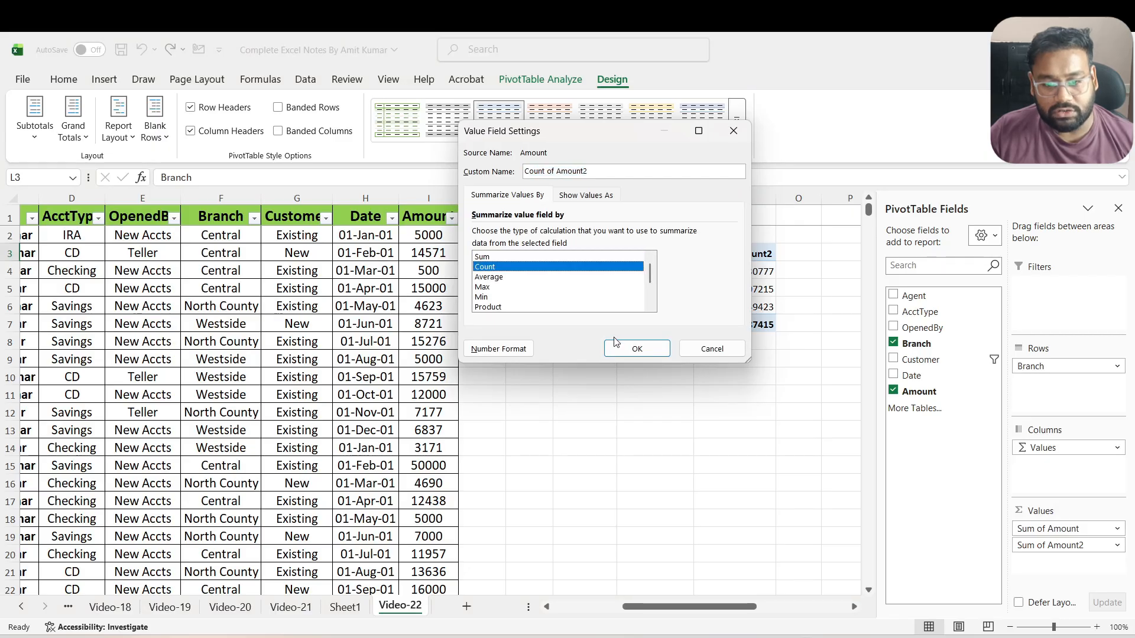
click(636, 348)
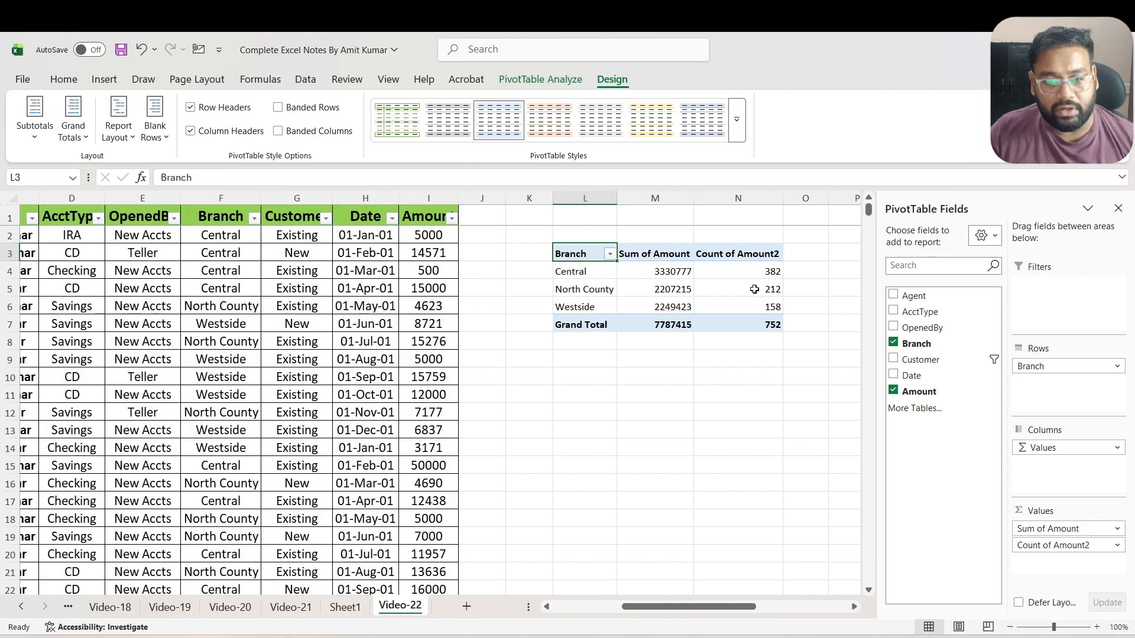
Duplicate the first two data records, C2:I3, into the empty rows directly below the last record, starting at C754
click(762, 270)
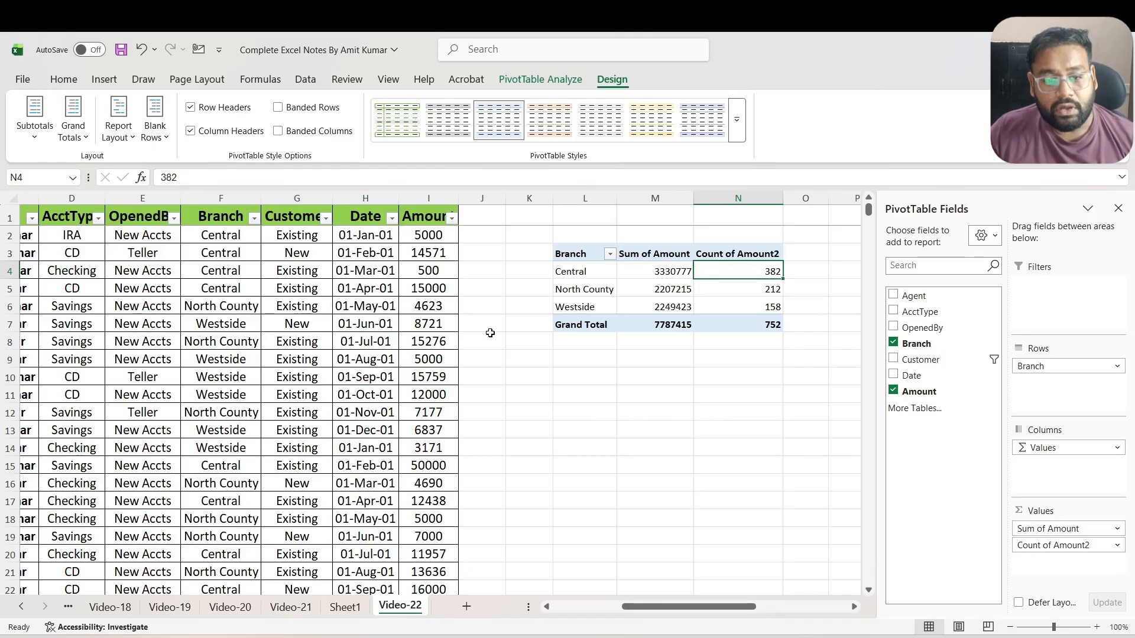
click(195, 313)
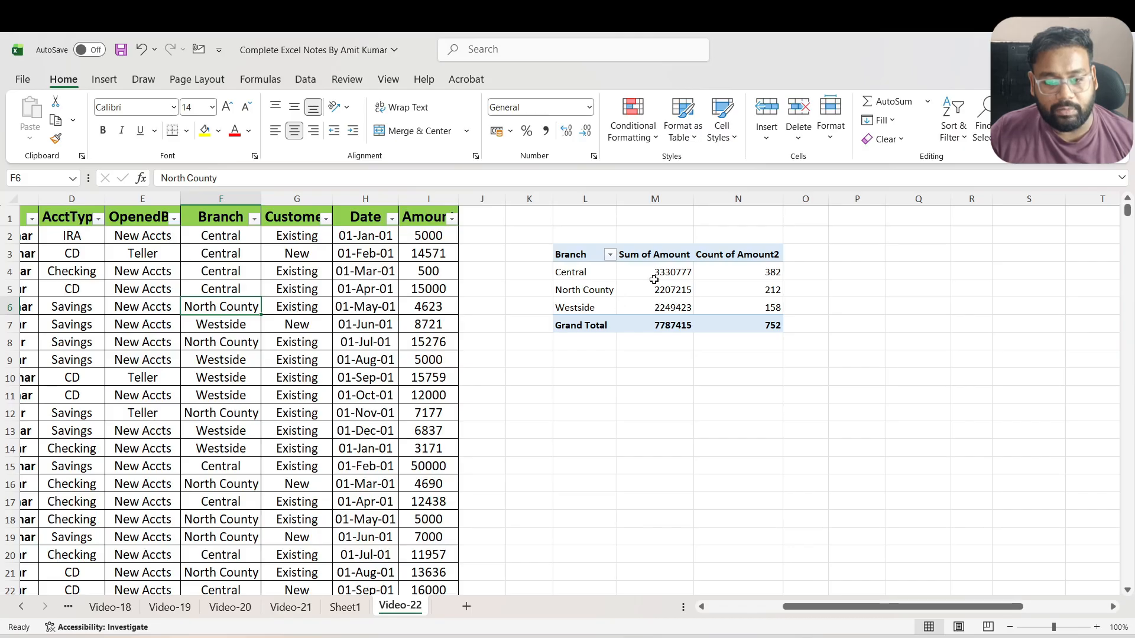
click(98, 272)
key(Left)
key(Left)
key(Up)
key(Right)
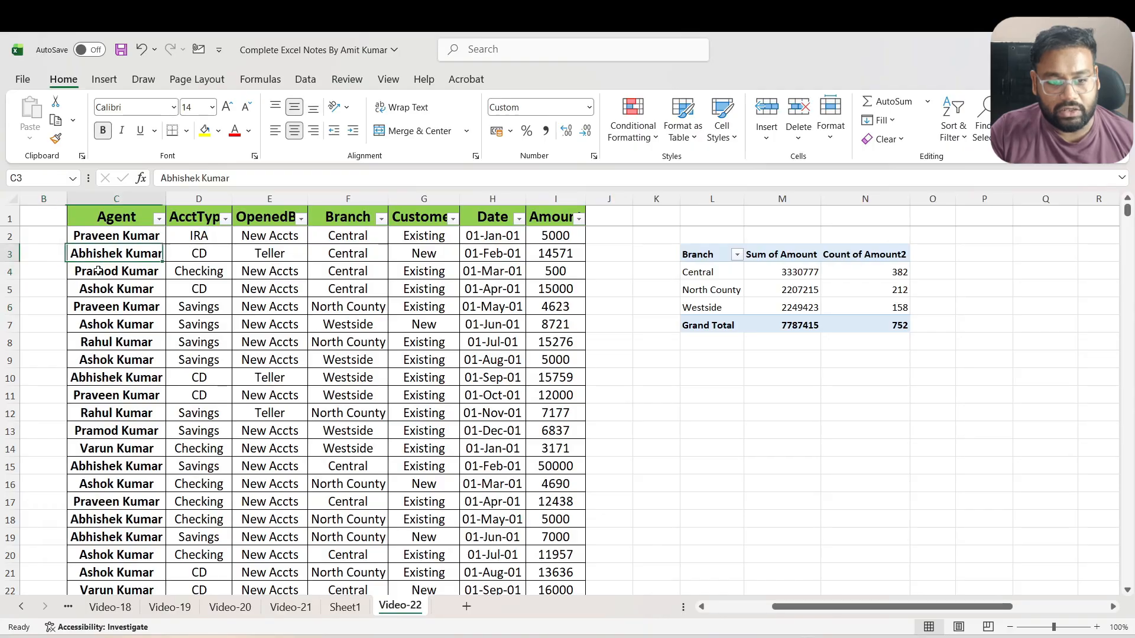
key(Up)
key(shift+Down)
key(ctrl+shift+Right)
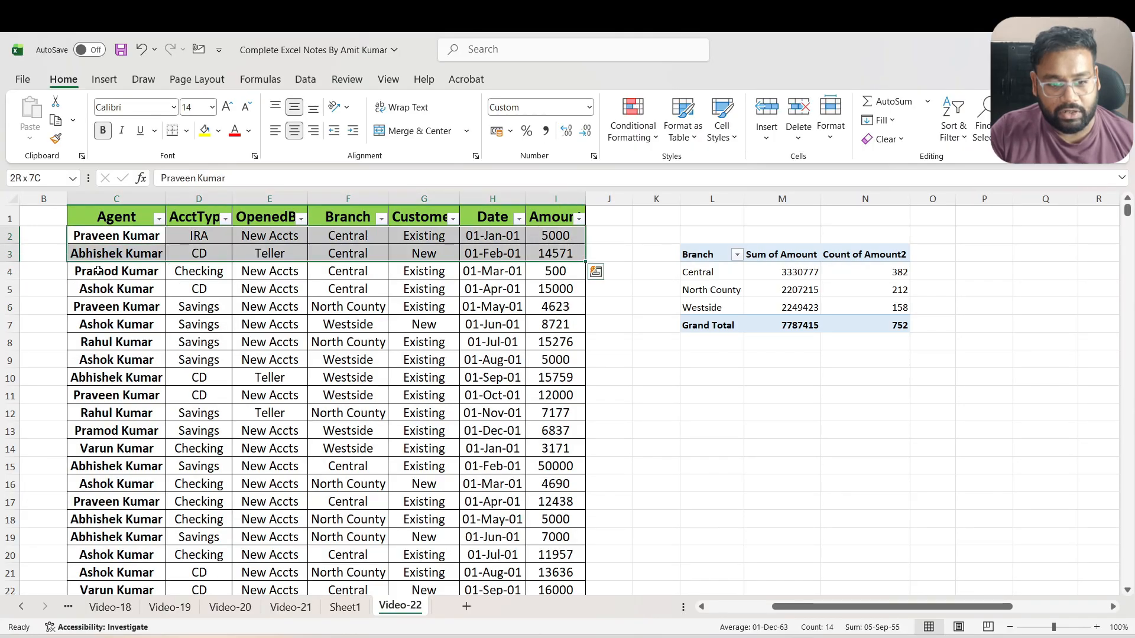
key(ctrl+c)
key(ctrl+Down)
key(Down)
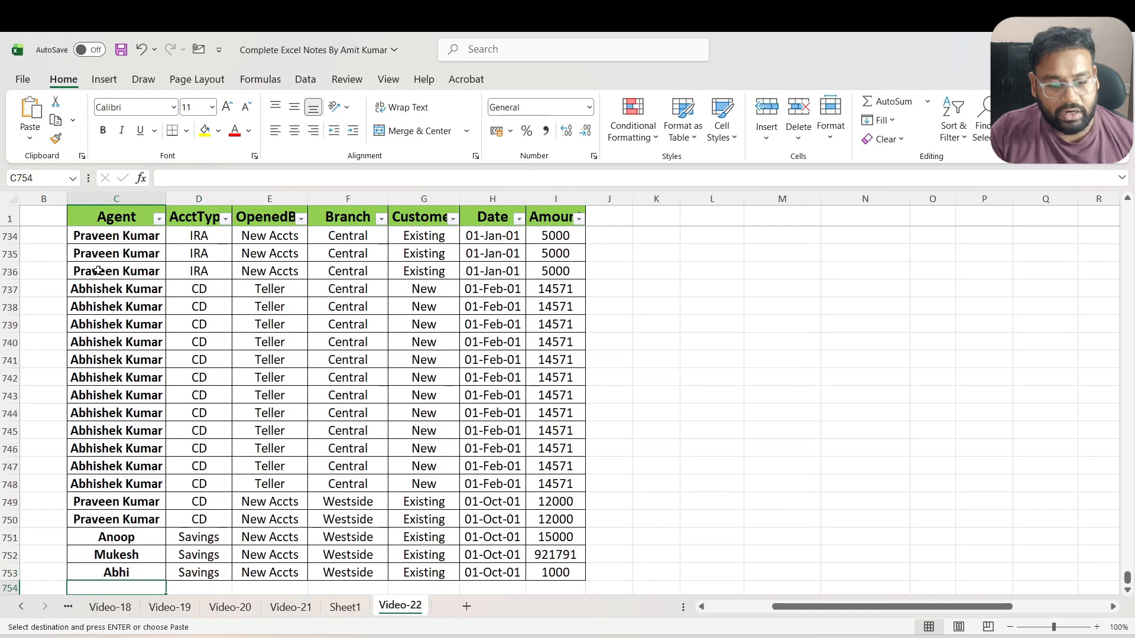
key(ctrl+v)
key(Down)
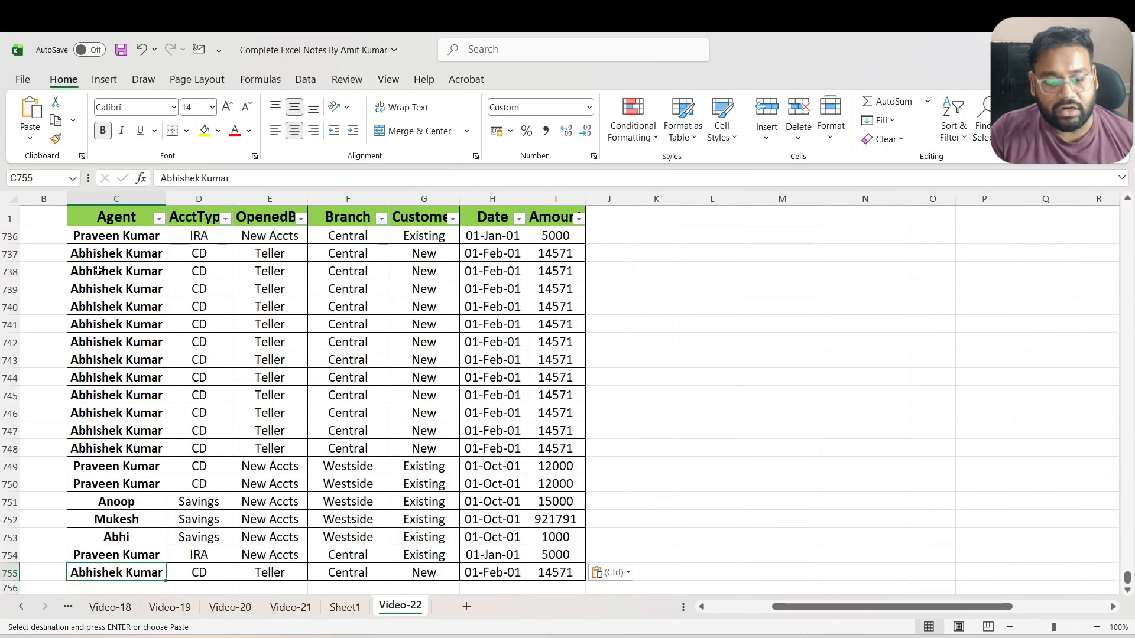
Return to the PivotTable and check the Central branch's sum and count of amounts against the added records
key(ctrl+Up)
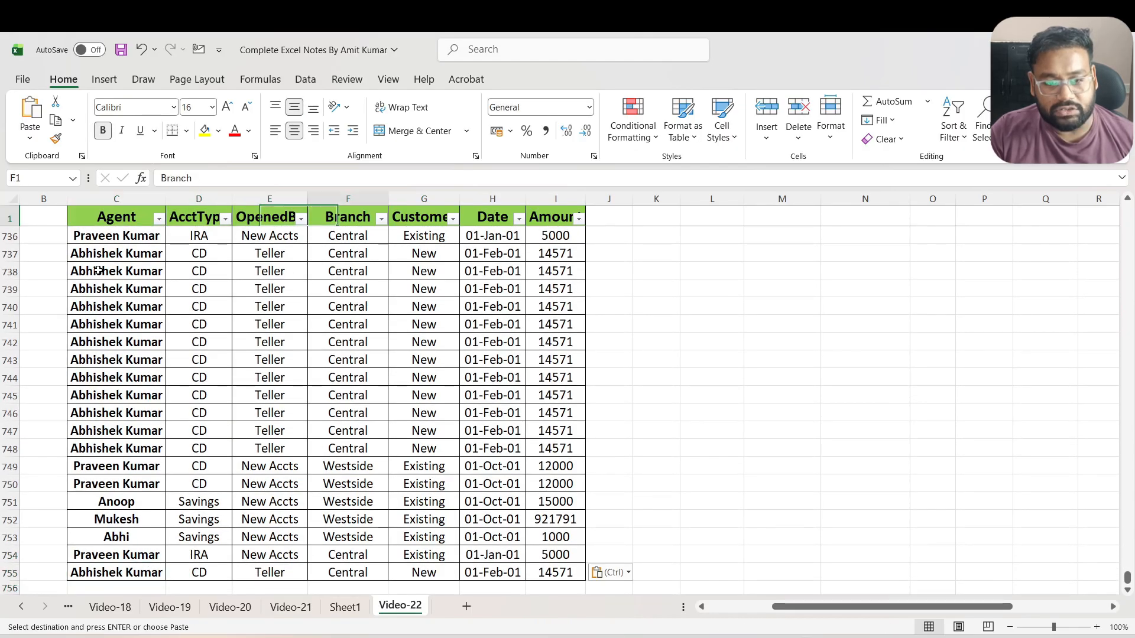
key(Right)
key(Right)
key(Down)
key(Right)
key(Right)
key(Right)
key(Right)
key(Down)
key(Down)
key(Right)
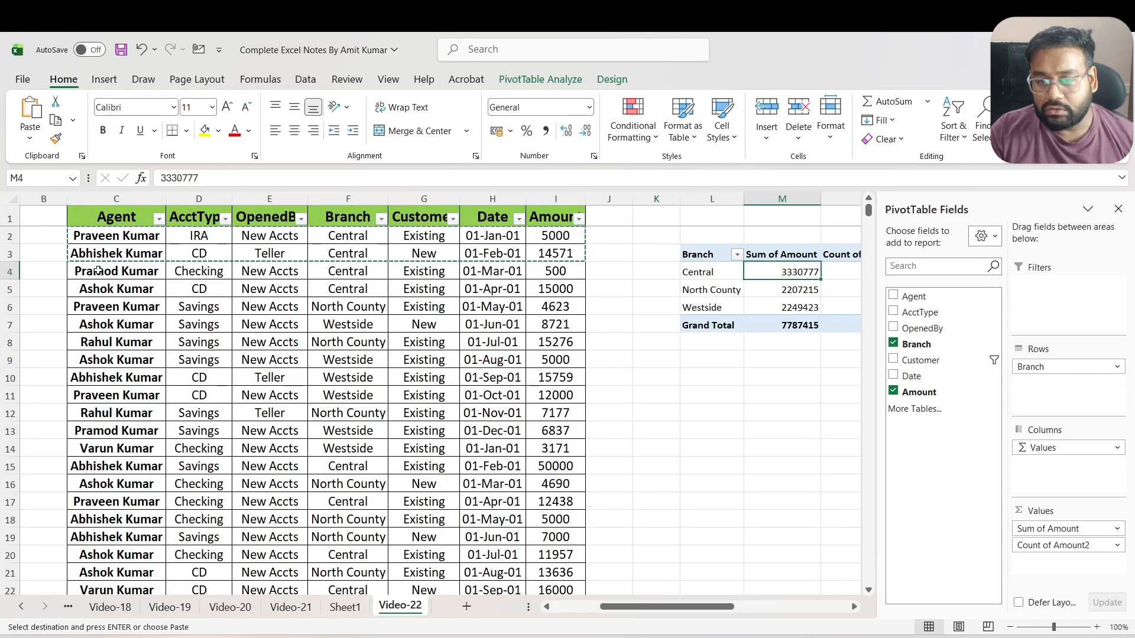
key(Right)
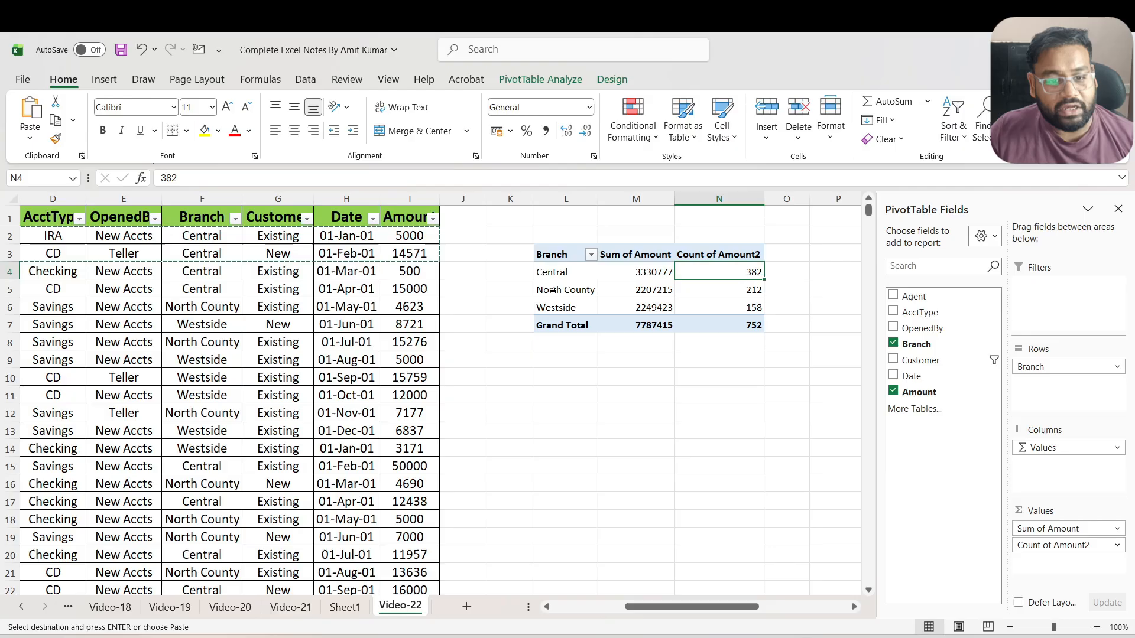
Change the PivotTable's data source to the range 'Video-22'!$C$1:$I$755 to include the added records
click(629, 255)
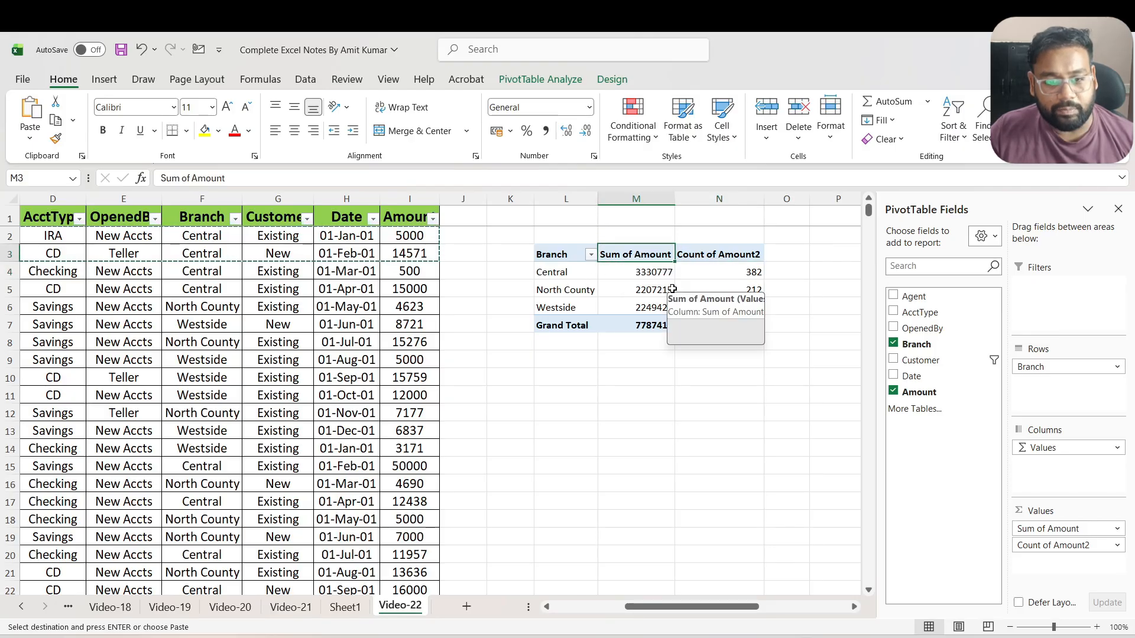
click(550, 83)
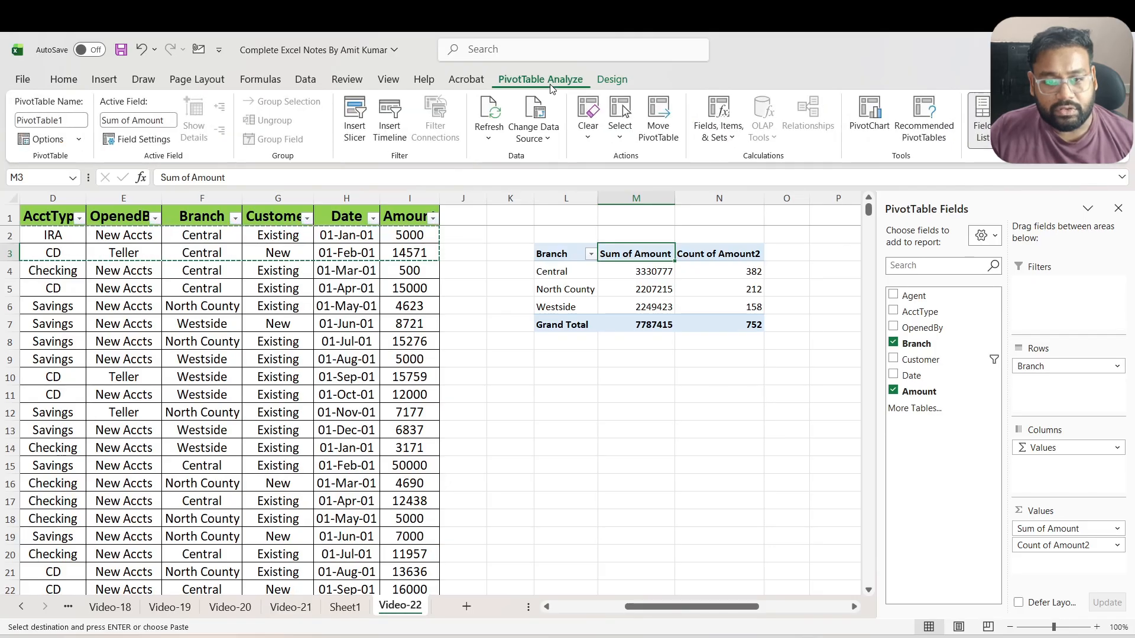
click(547, 144)
click(541, 156)
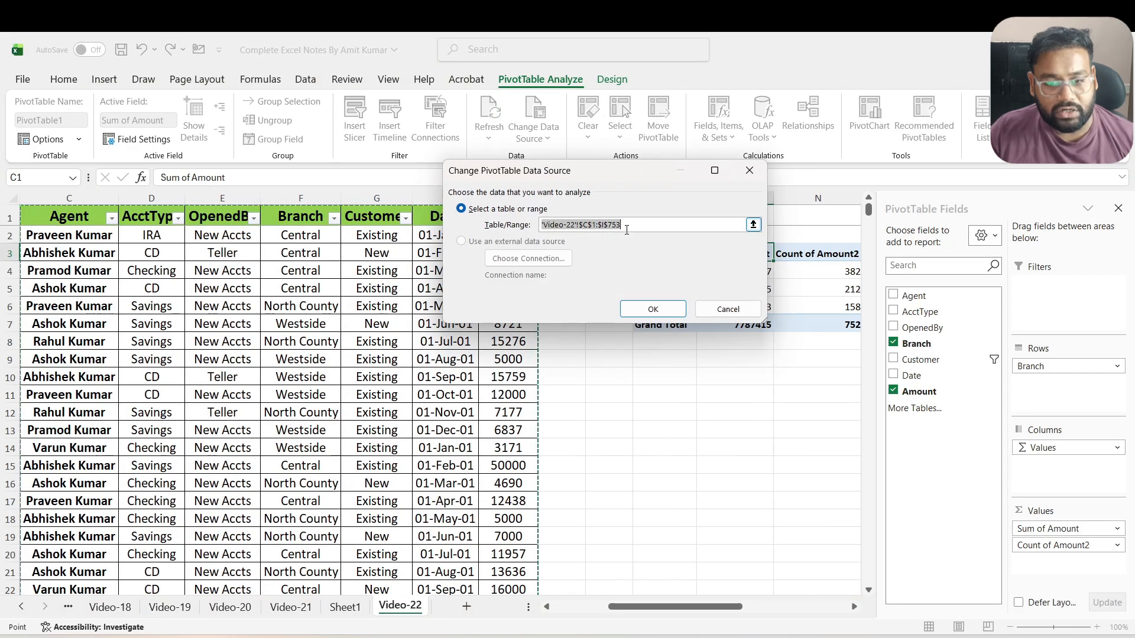
click(92, 214)
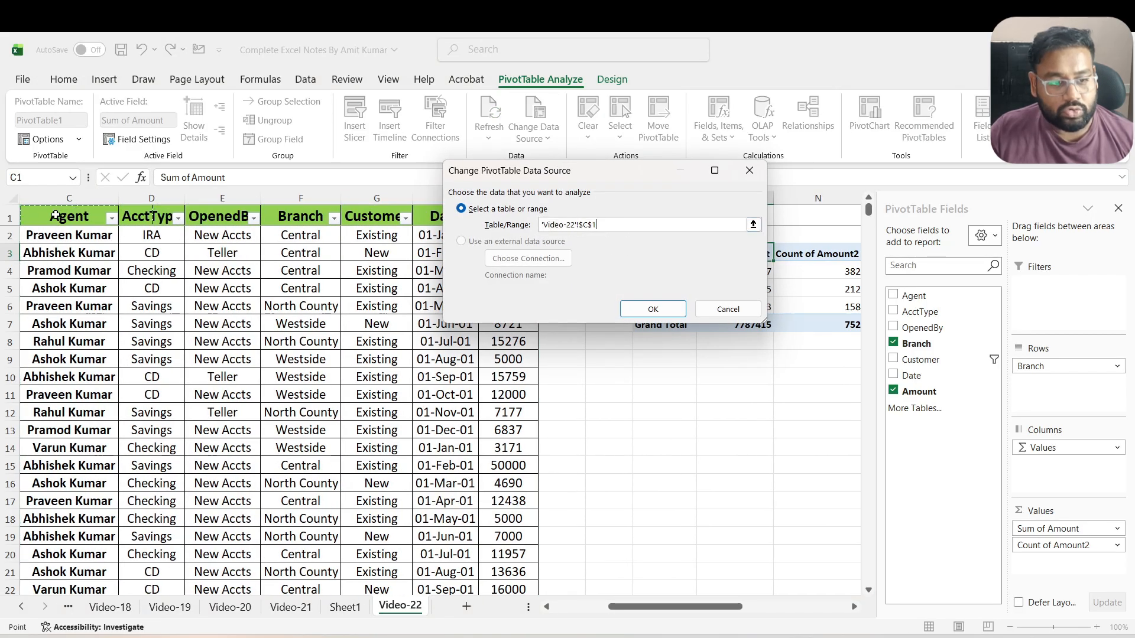
scroll(71, 215, left, 2)
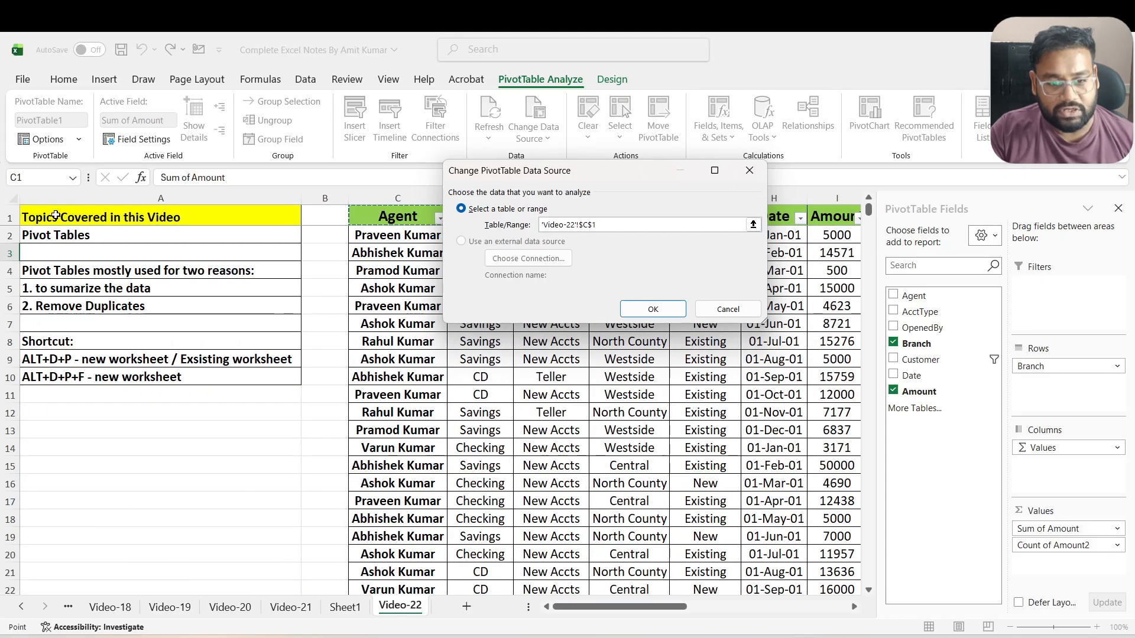
key(ctrl+shift+Right)
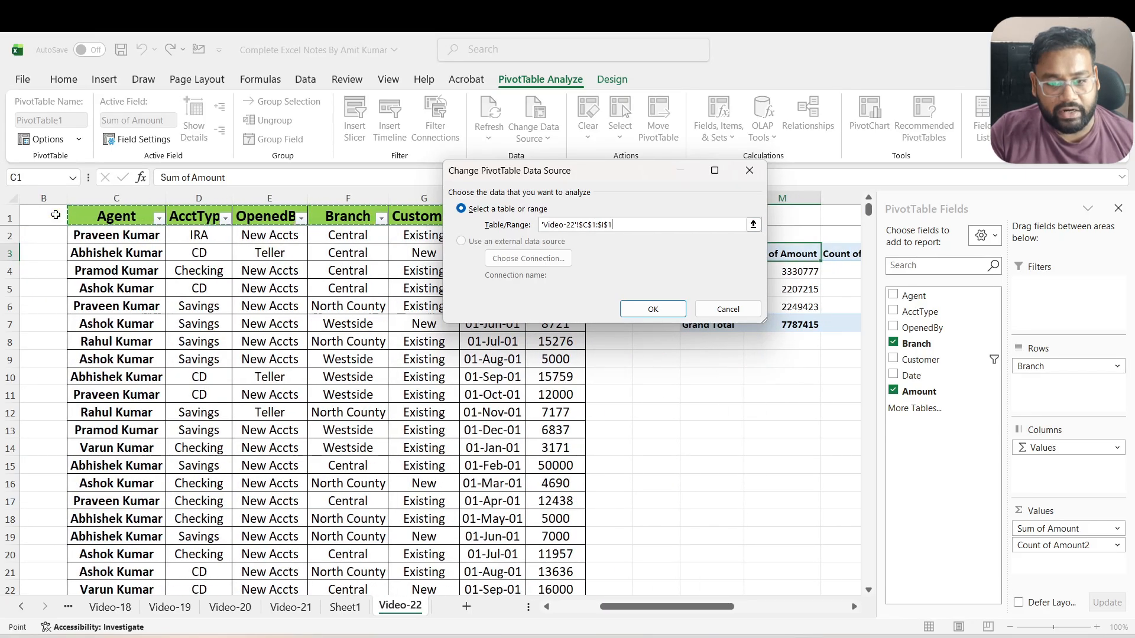
key(ctrl+shift+Down)
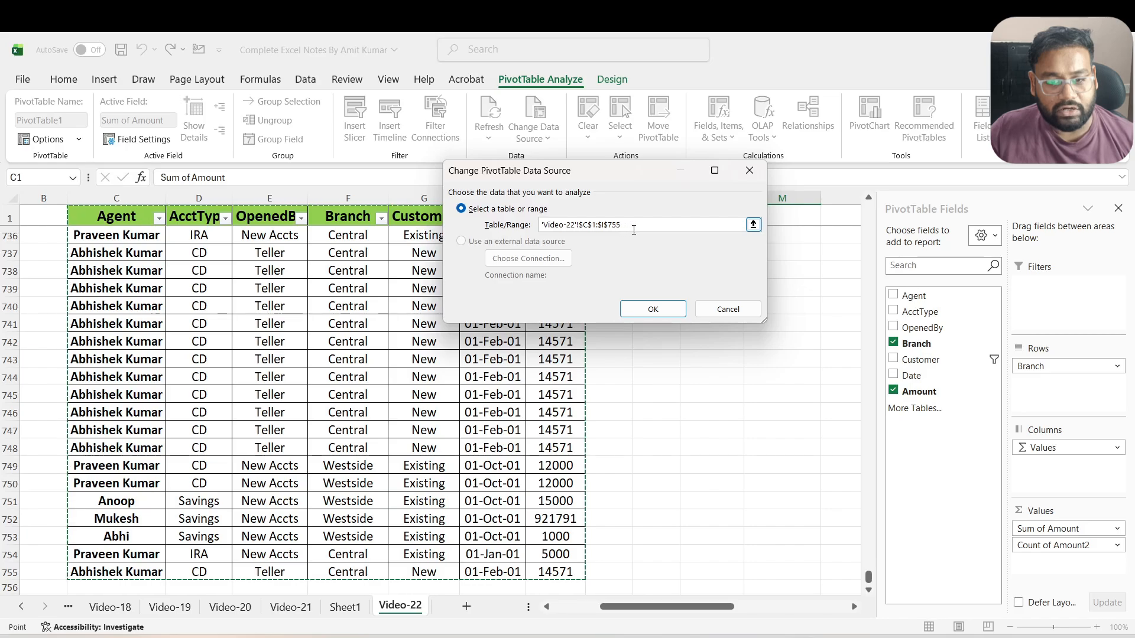
click(653, 308)
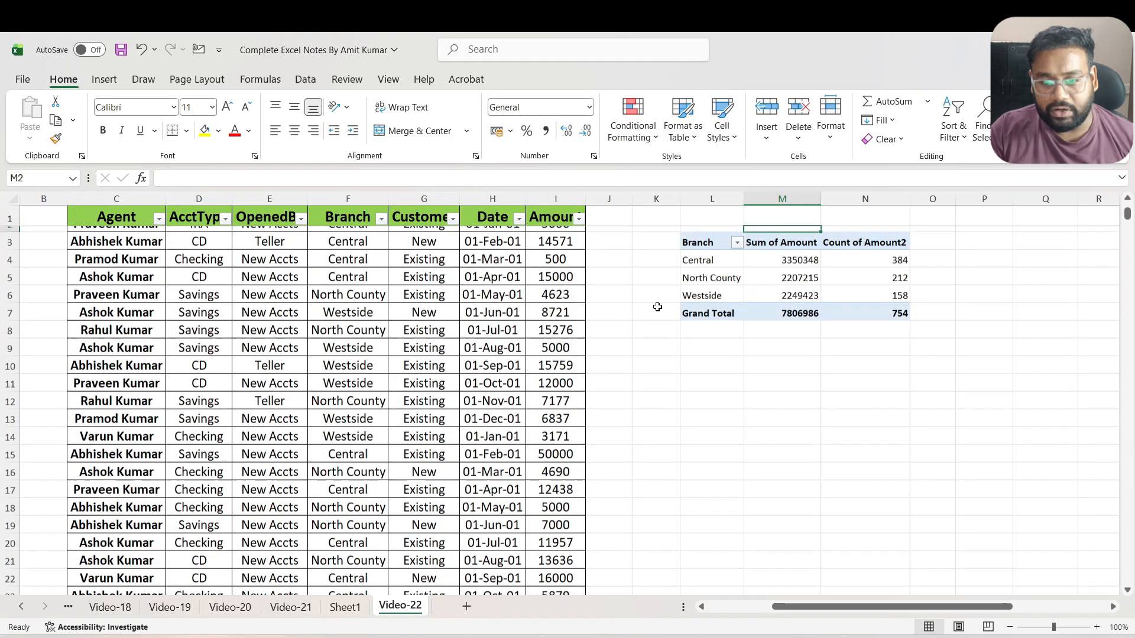
key(Down)
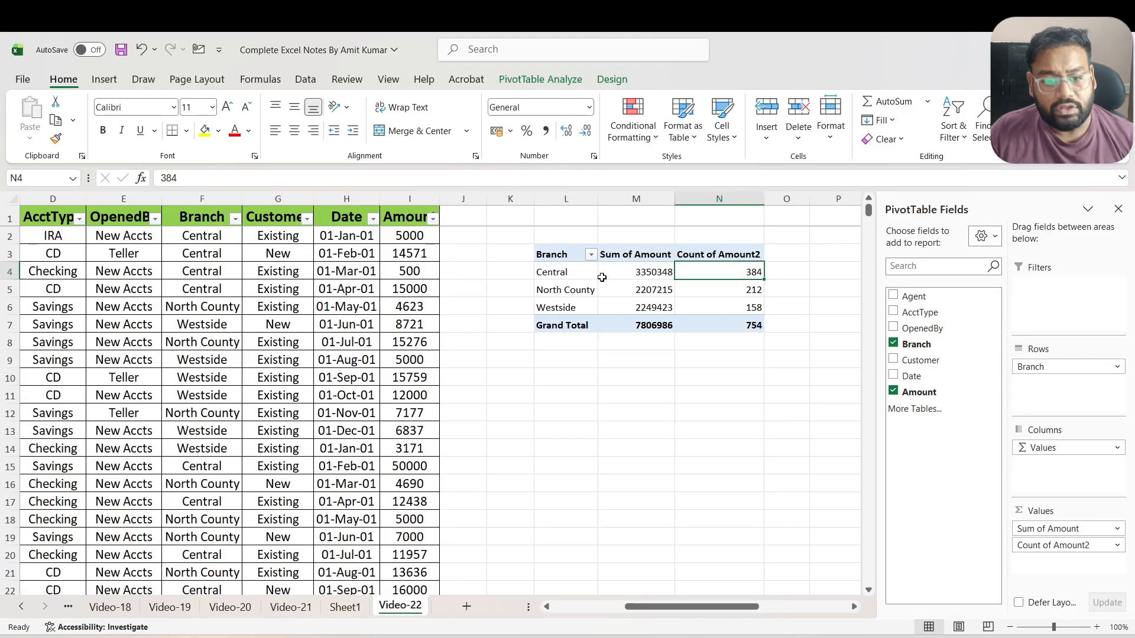
mouse_move(602, 277)
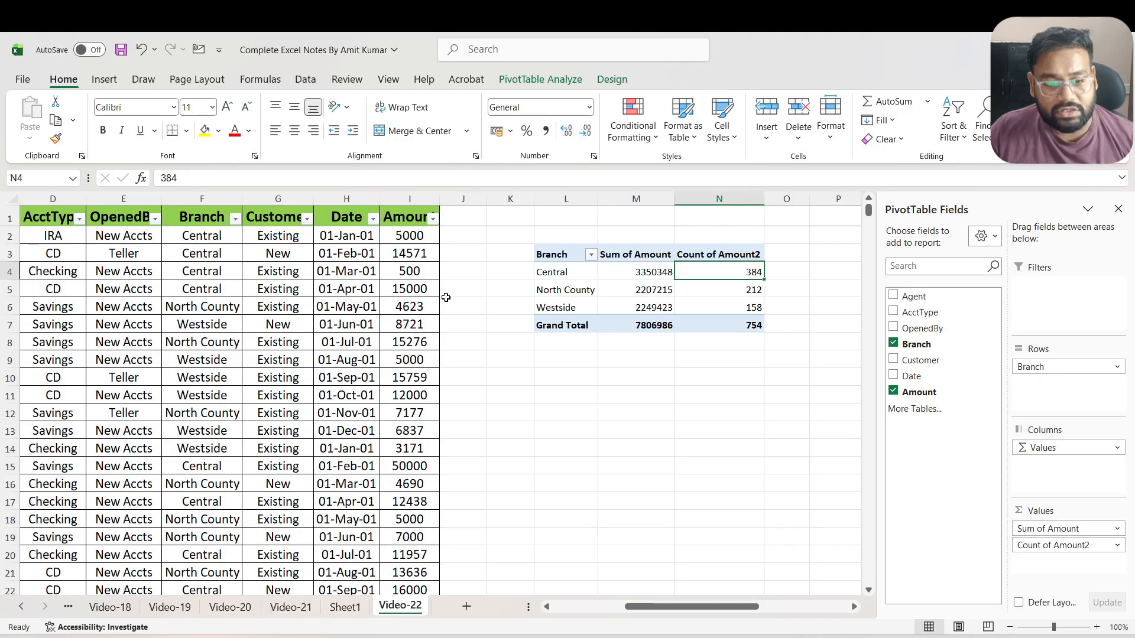
Replace the branch of the first record, cell F2, with North County copied from cell F6
click(216, 239)
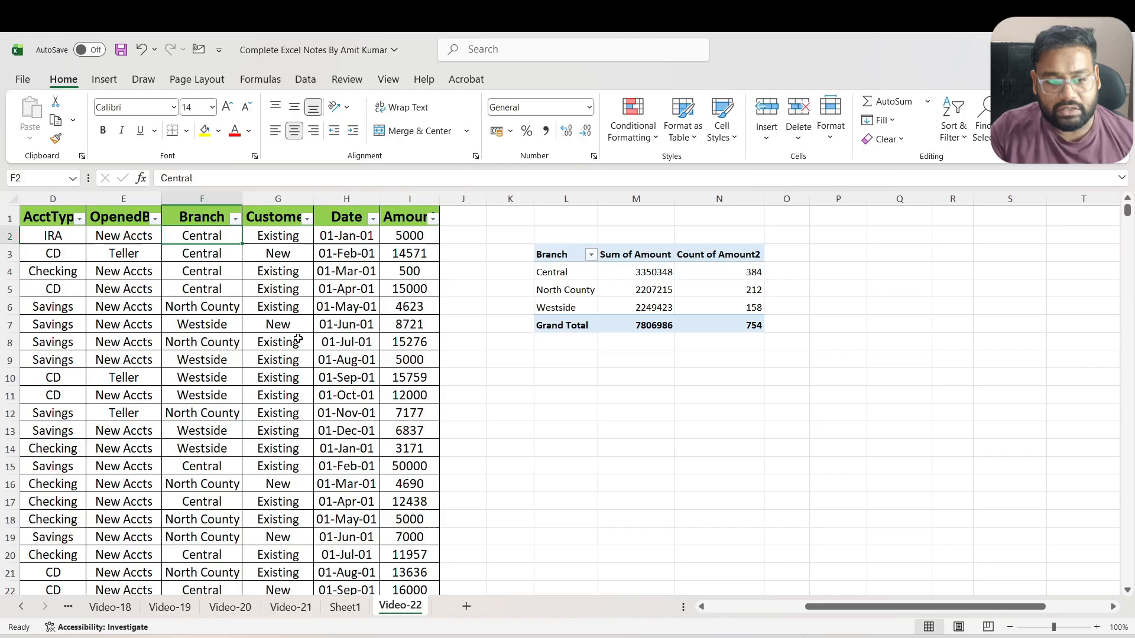
key(Down)
key(Down)
key(Down)
key(Down)
key(ctrl+c)
key(Up)
key(Up)
key(Up)
key(Up)
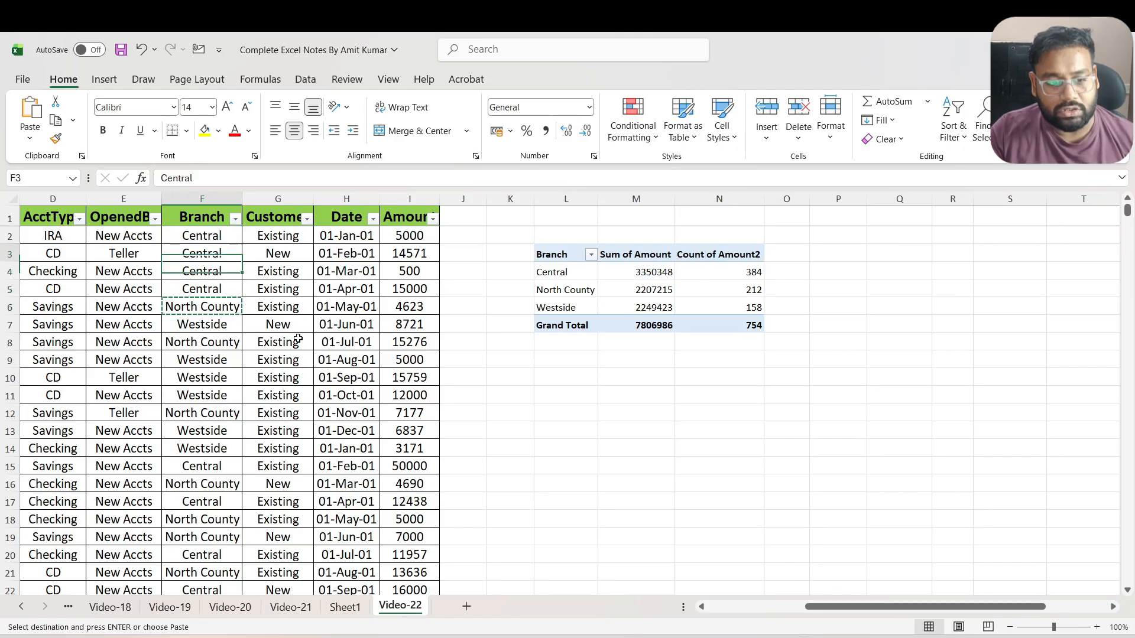
key(ctrl+v)
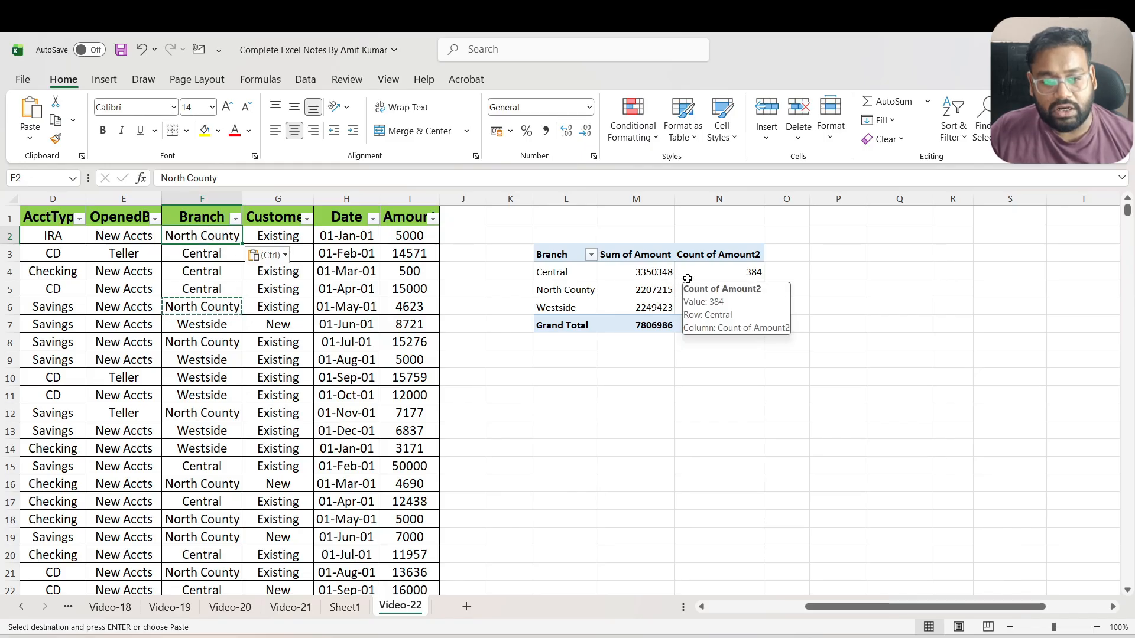
Refresh the PivotTable so its branch sums and counts reflect the edited source record
right_click(618, 288)
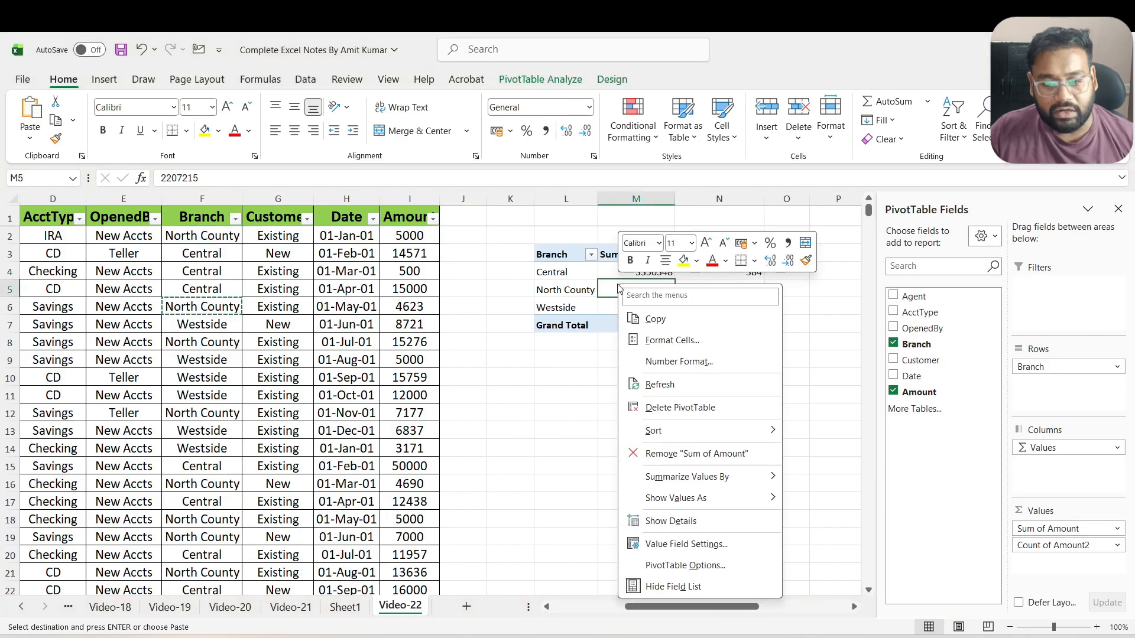
click(660, 385)
click(733, 277)
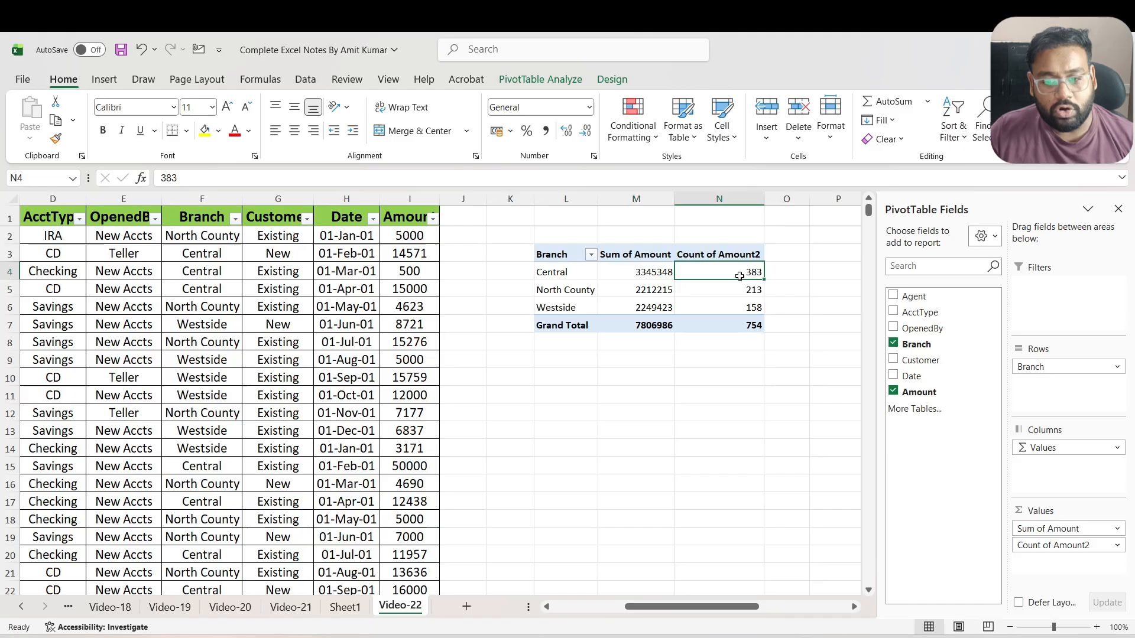
mouse_move(652, 271)
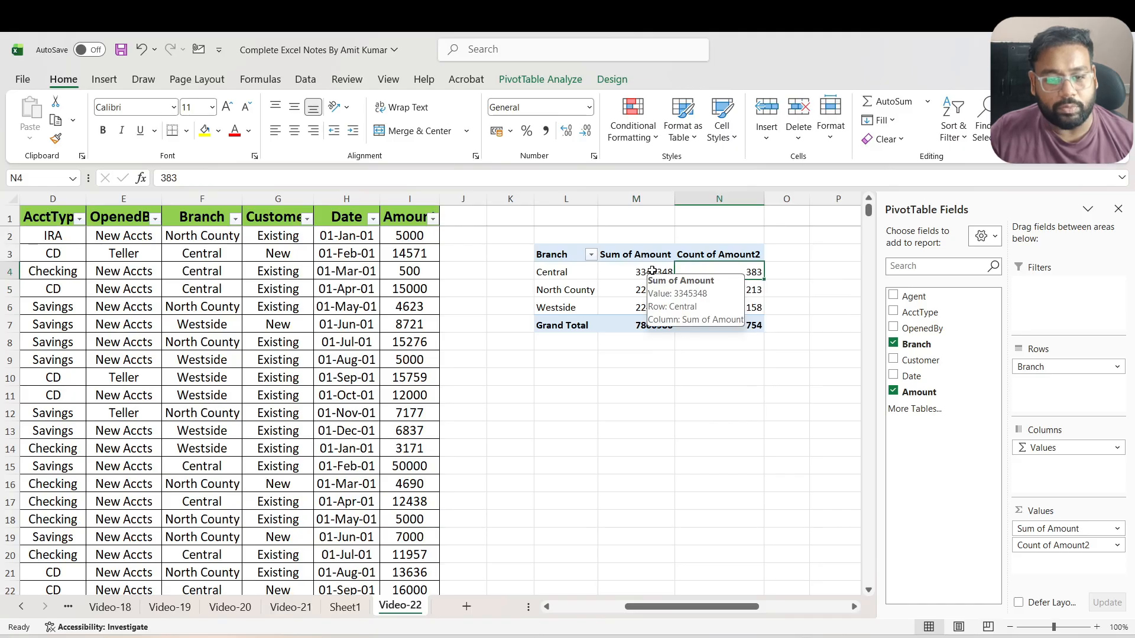
click(540, 79)
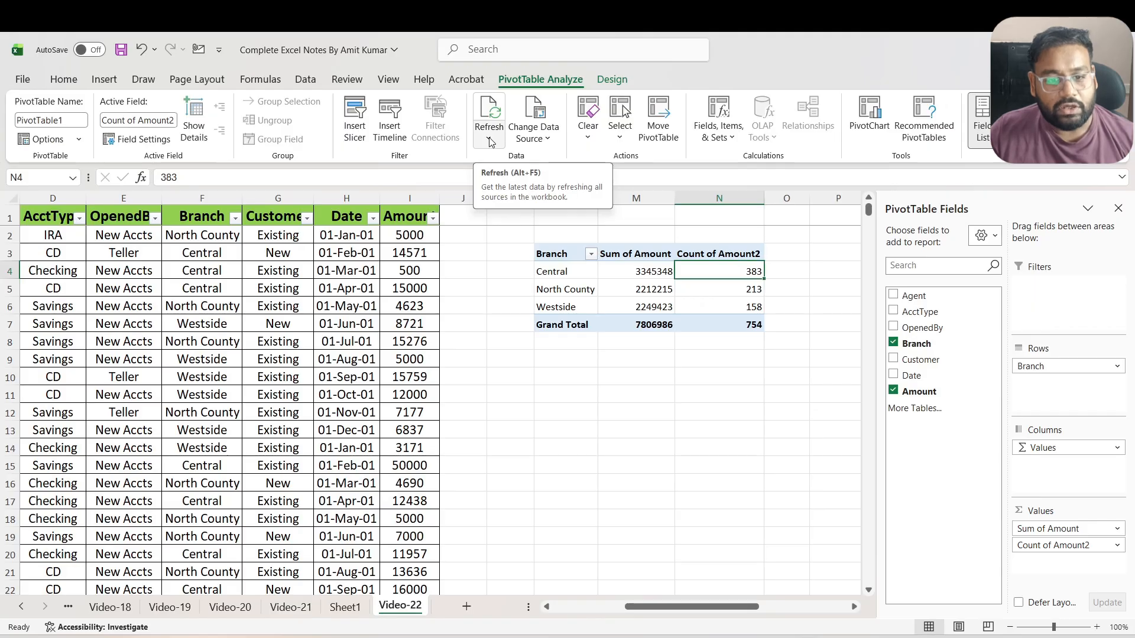
right_click(638, 289)
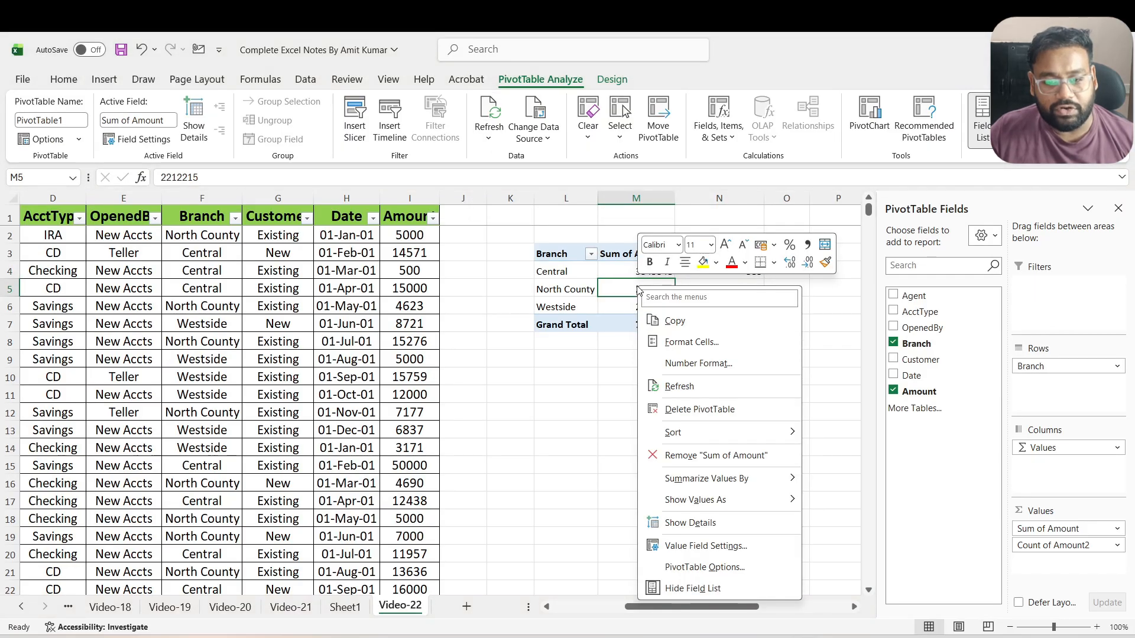
click(693, 387)
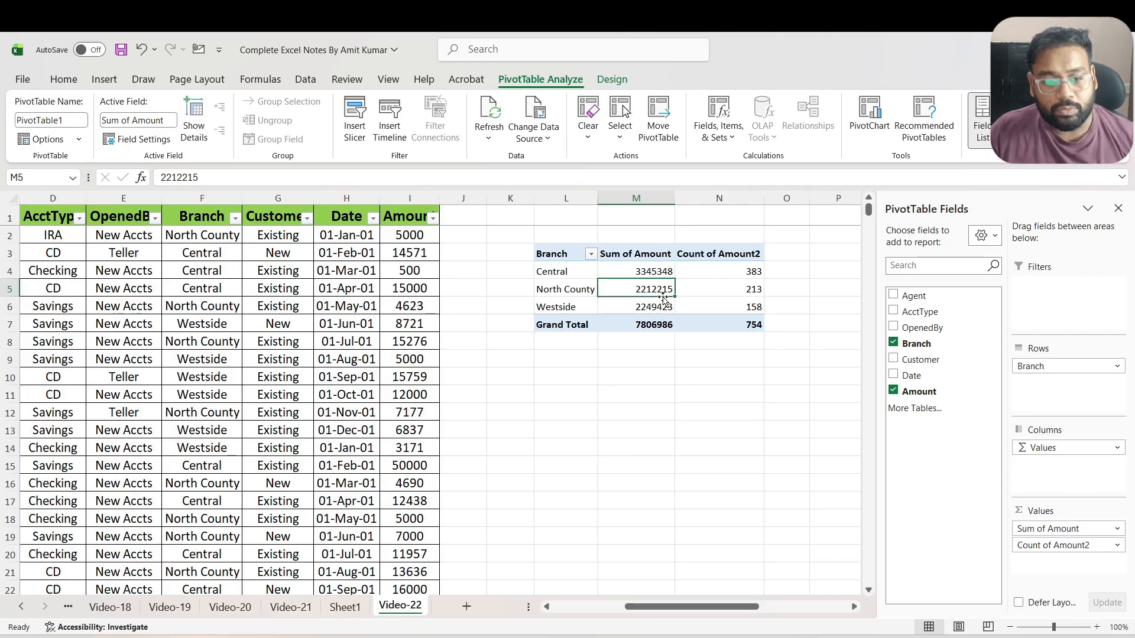
Copy the whole Amount column, header included, into the adjacent empty column J
click(425, 240)
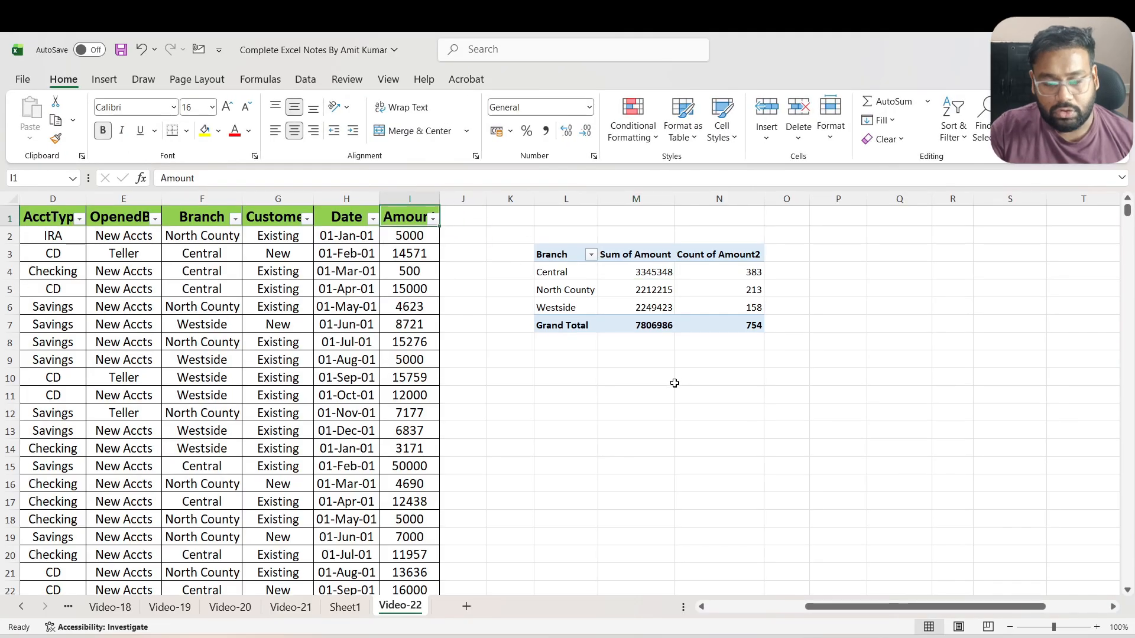
key(ctrl+shift+Down)
key(ctrl+c)
key(Right)
key(ctrl+v)
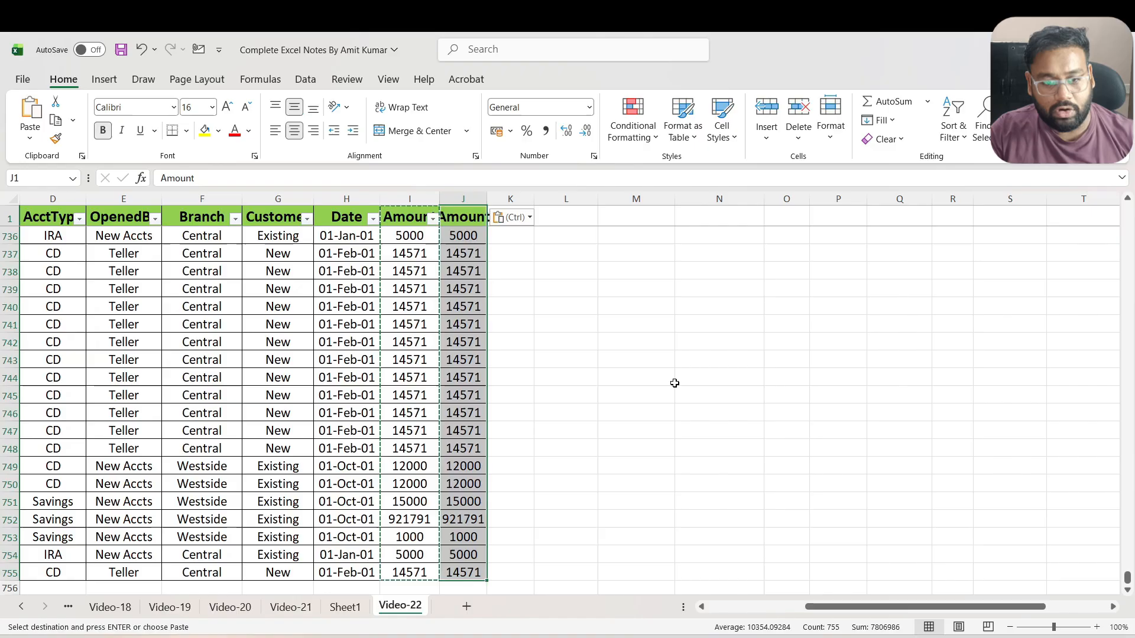
Rename the copied column's header in J1 to Count and select North County's Sum of Amount cell in the PivotTable
key(ctrl+Up)
key(F2)
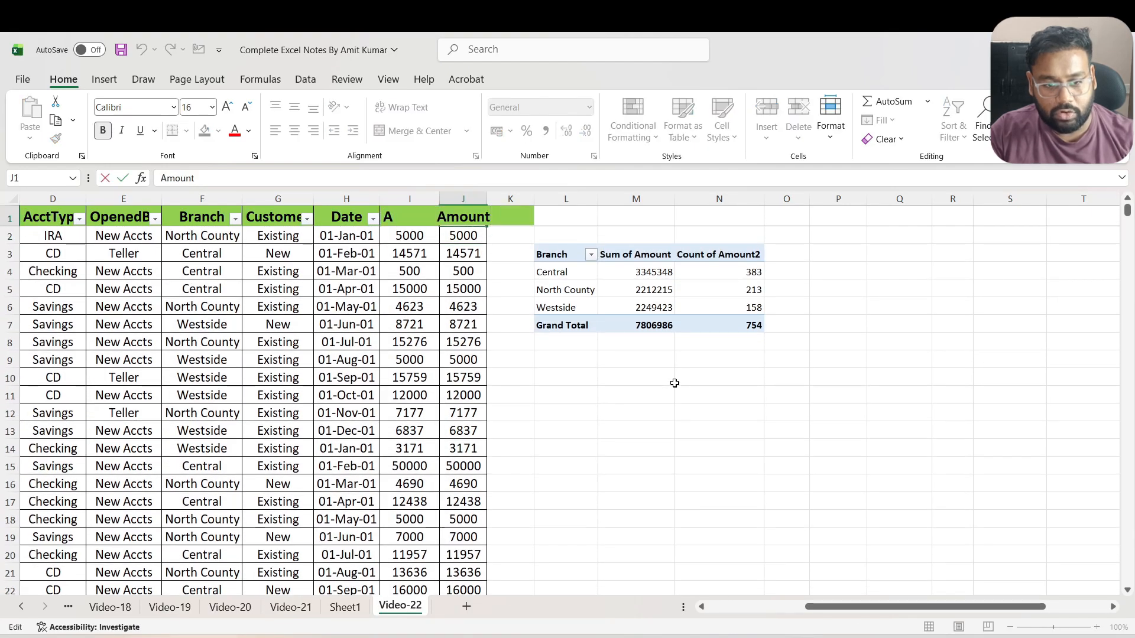
key(BackSpace)
key(BackSpace)
key(BackSpace)
key(BackSpace)
key(BackSpace)
key(BackSpace)
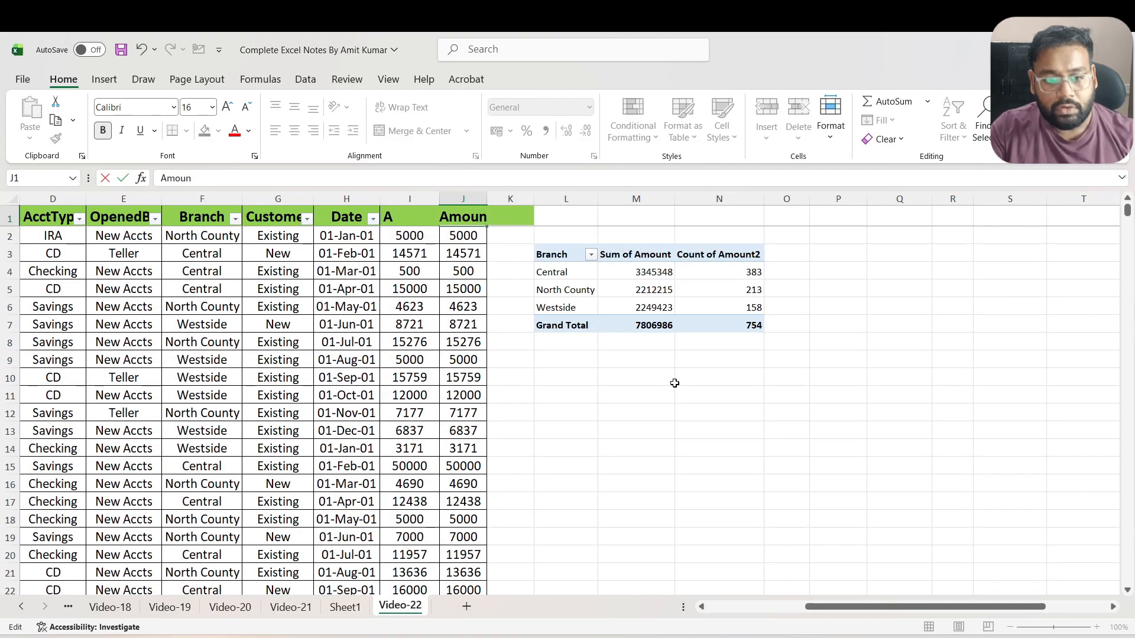
text(Count)
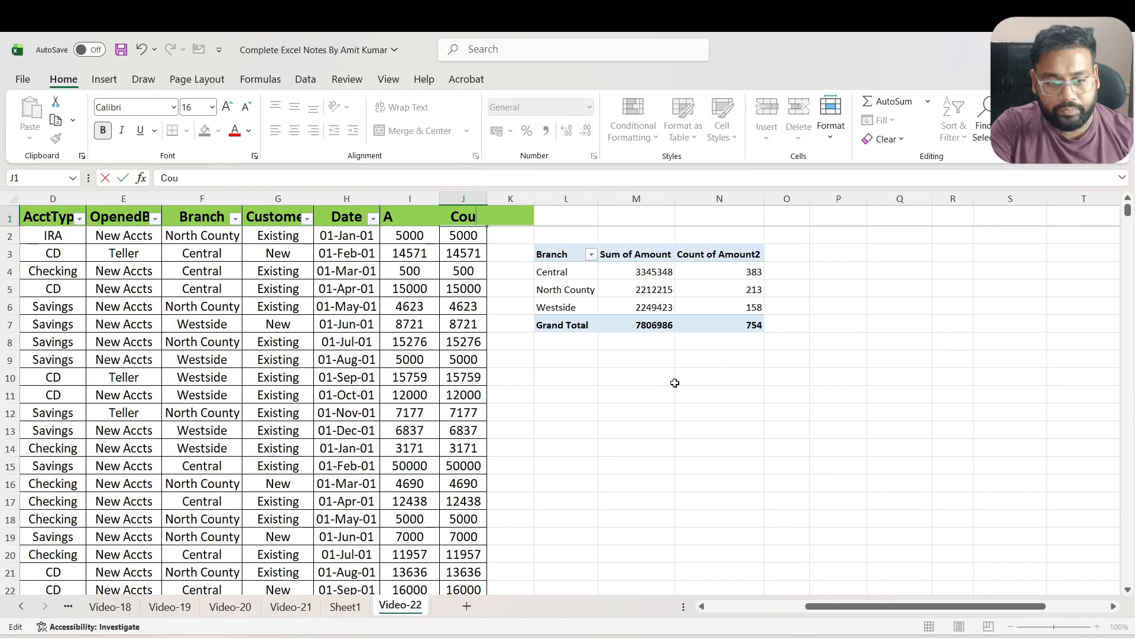
key(Return)
key(Up)
key(Down)
key(Up)
key(Left)
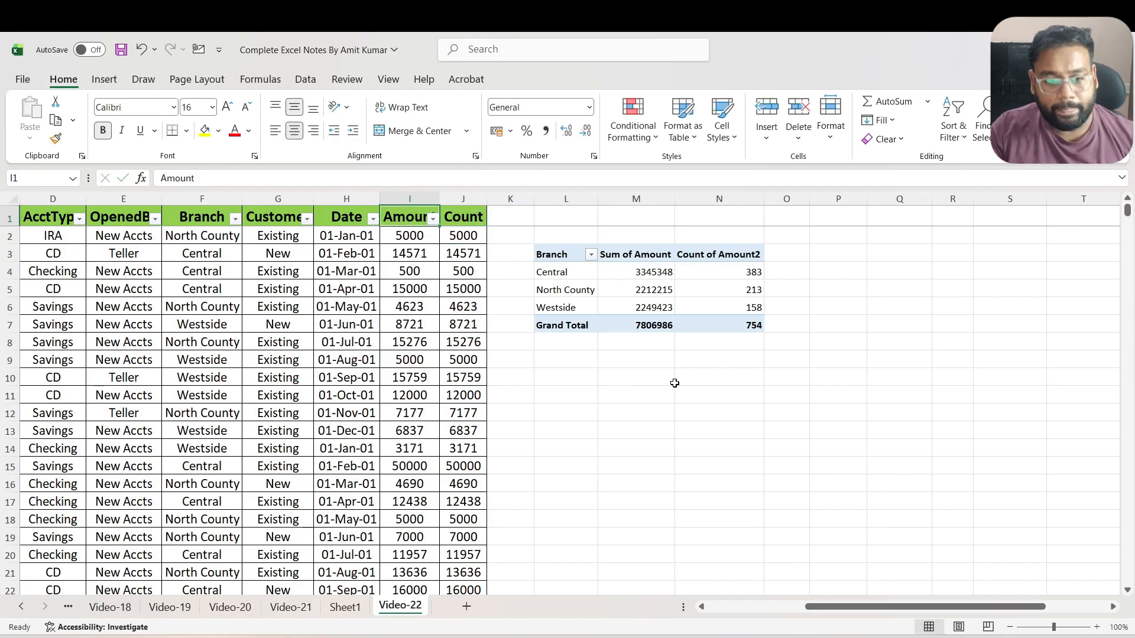
key(Down)
key(Down)
click(635, 289)
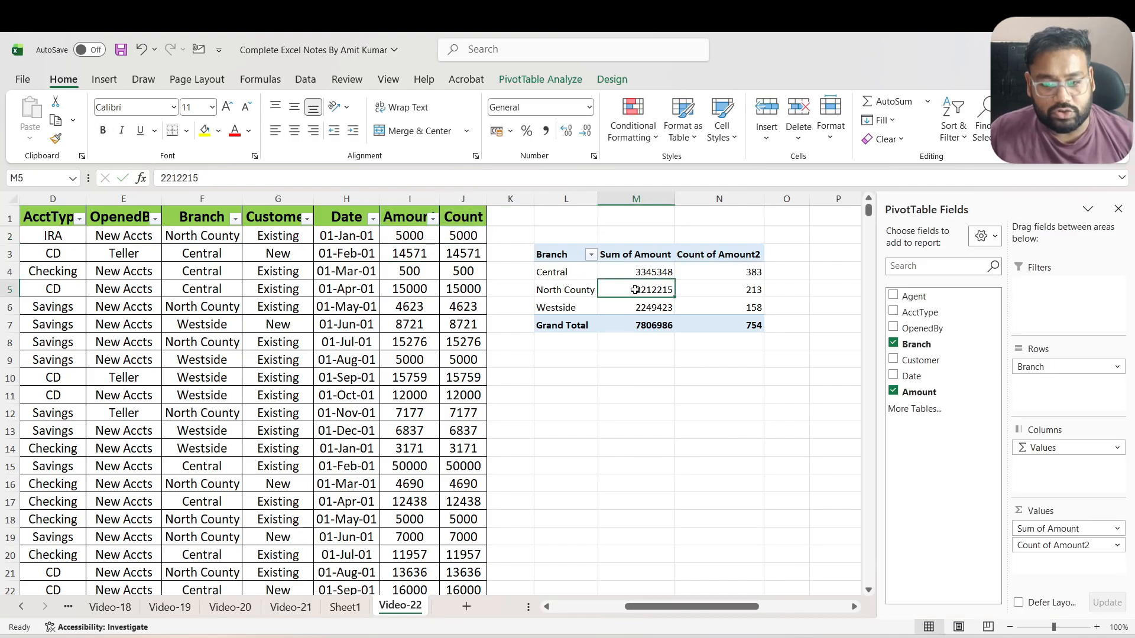
Change the PivotTable's data source to the range C1:J755 on Video-22, taking in the new Count column
mouse_move(635, 290)
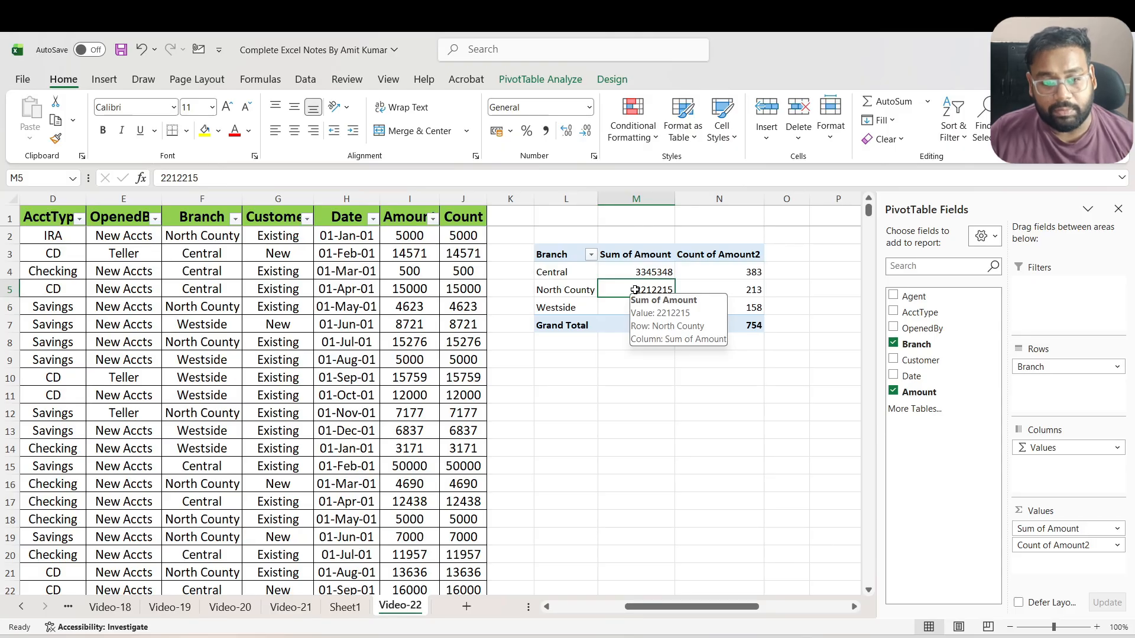
click(540, 79)
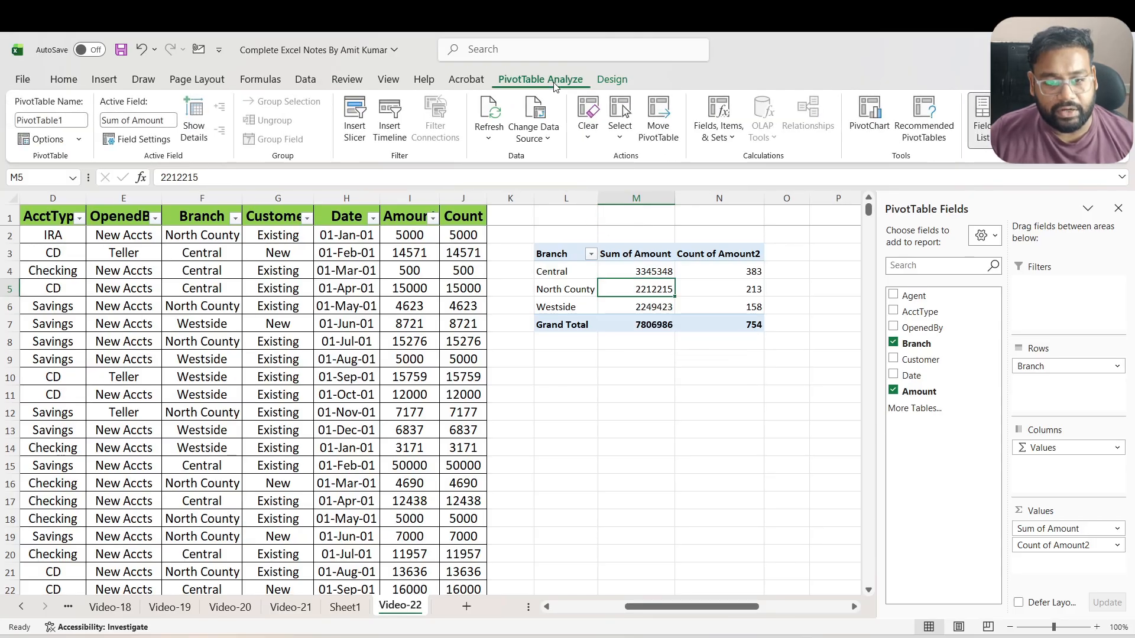
click(534, 135)
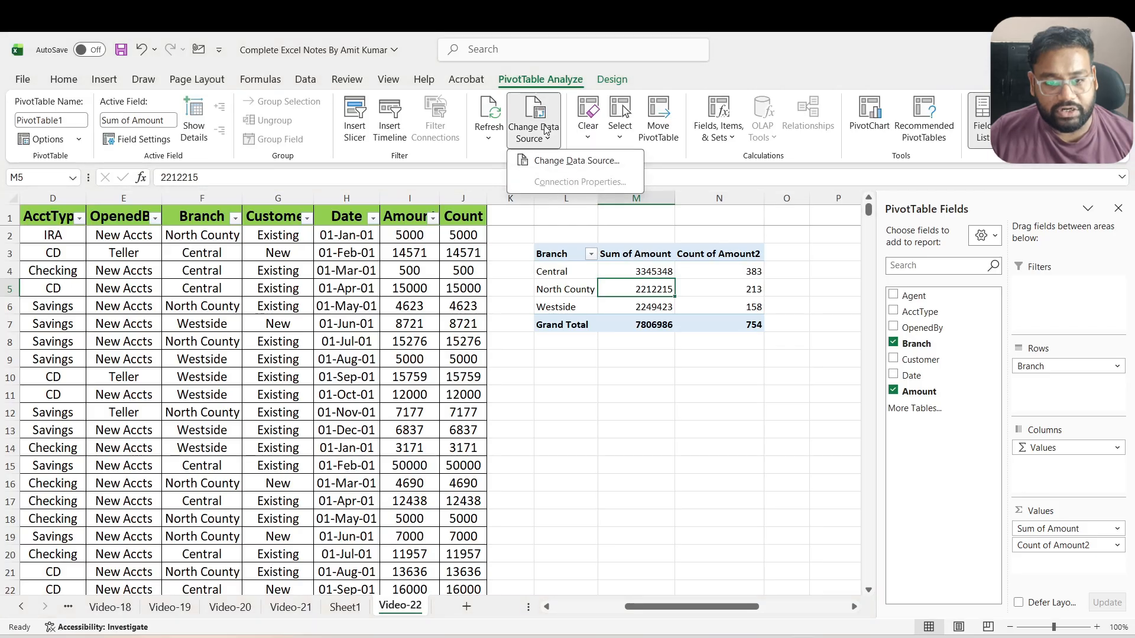
click(549, 160)
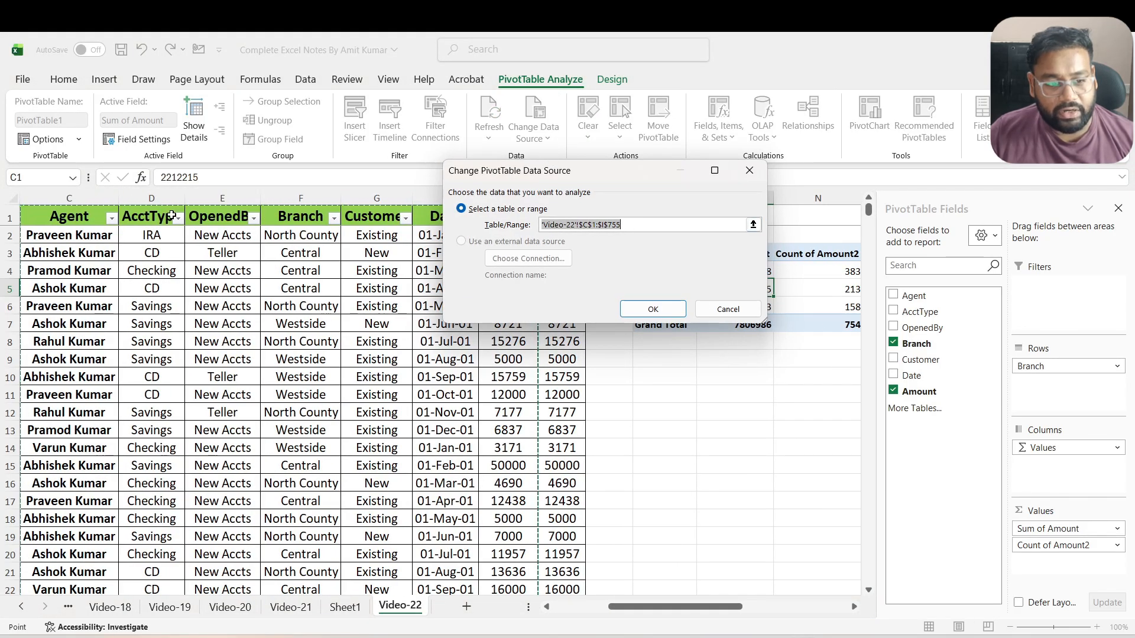
click(89, 216)
key(Left)
key(Right)
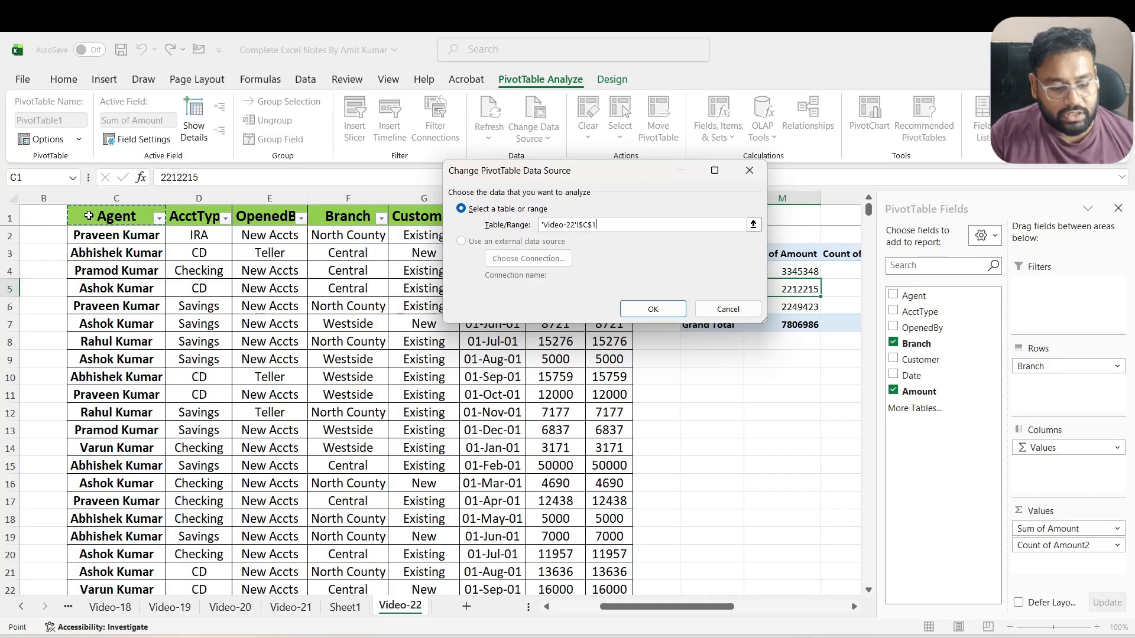
key(ctrl+shift+Right)
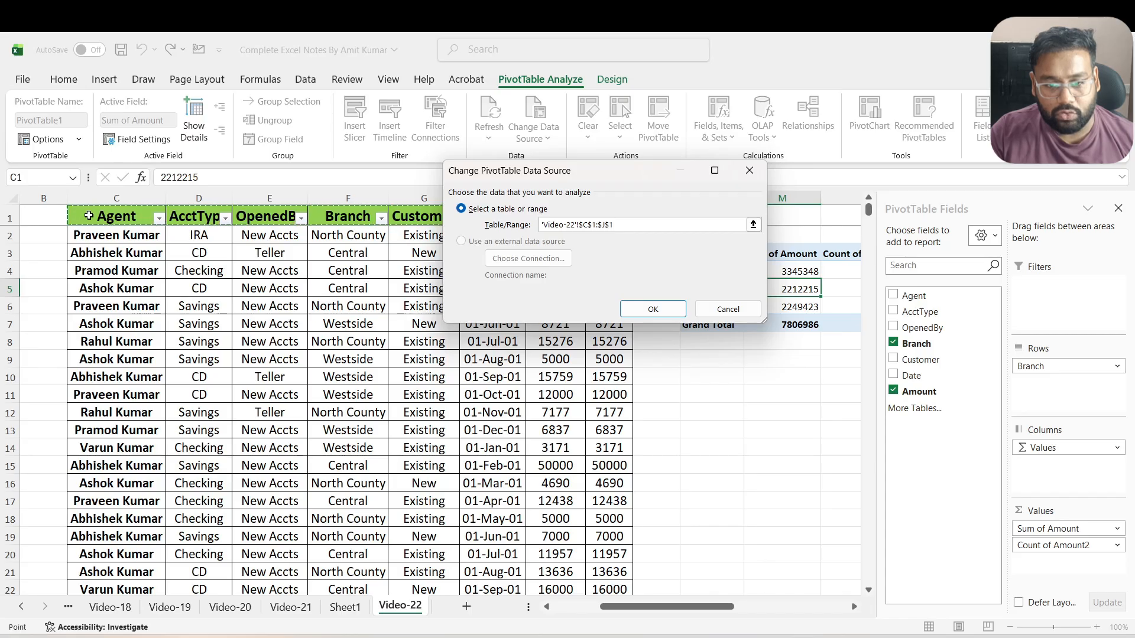
key(ctrl+shift+Down)
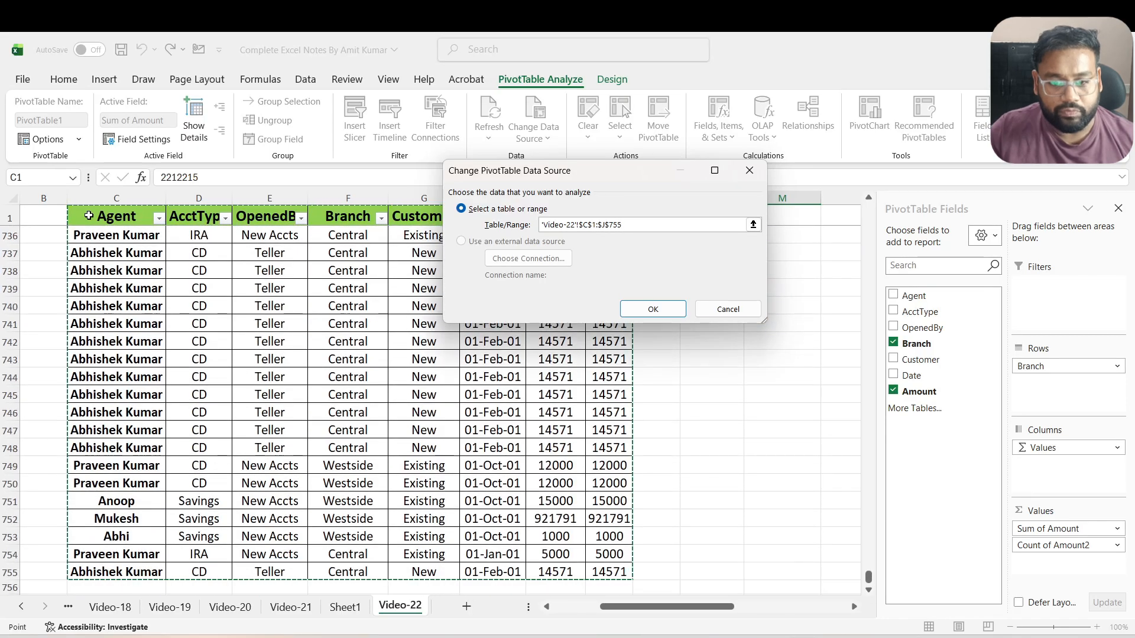
click(653, 308)
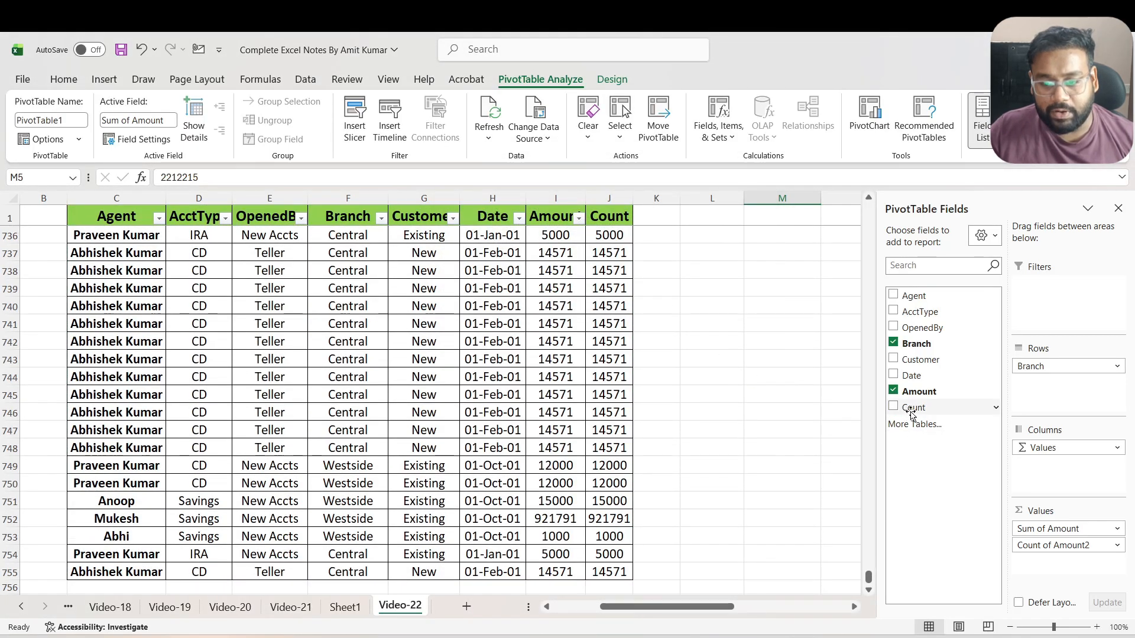
Add the Count field to the PivotTable's values as Sum of Count
click(754, 428)
key(ctrl+Up)
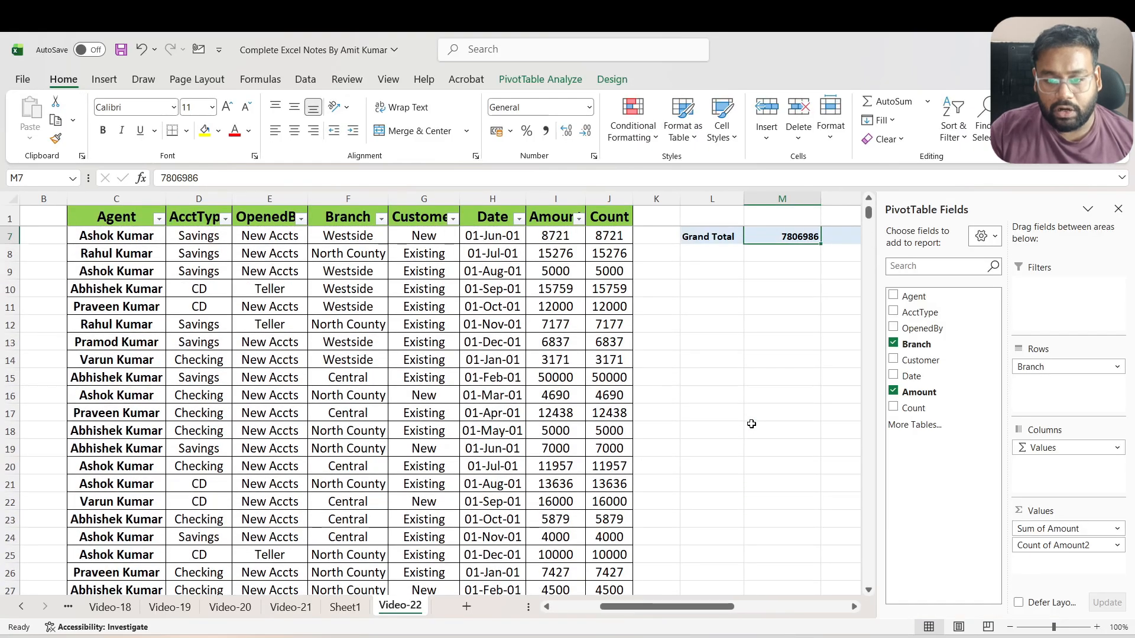
scroll(751, 424, up, 2)
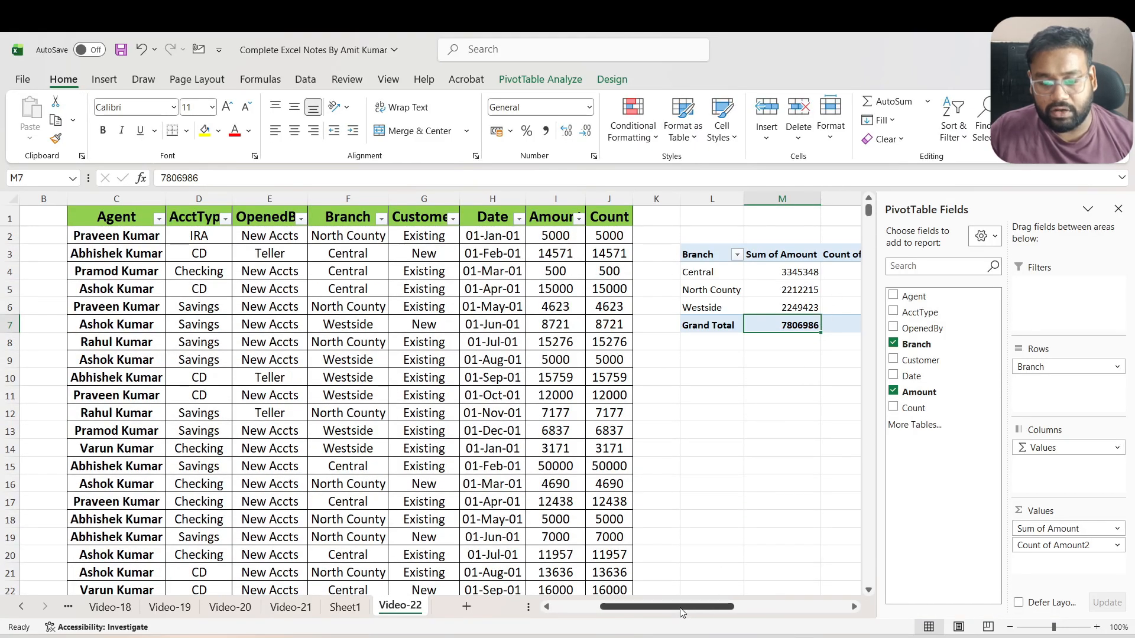
drag(682, 613, 715, 612)
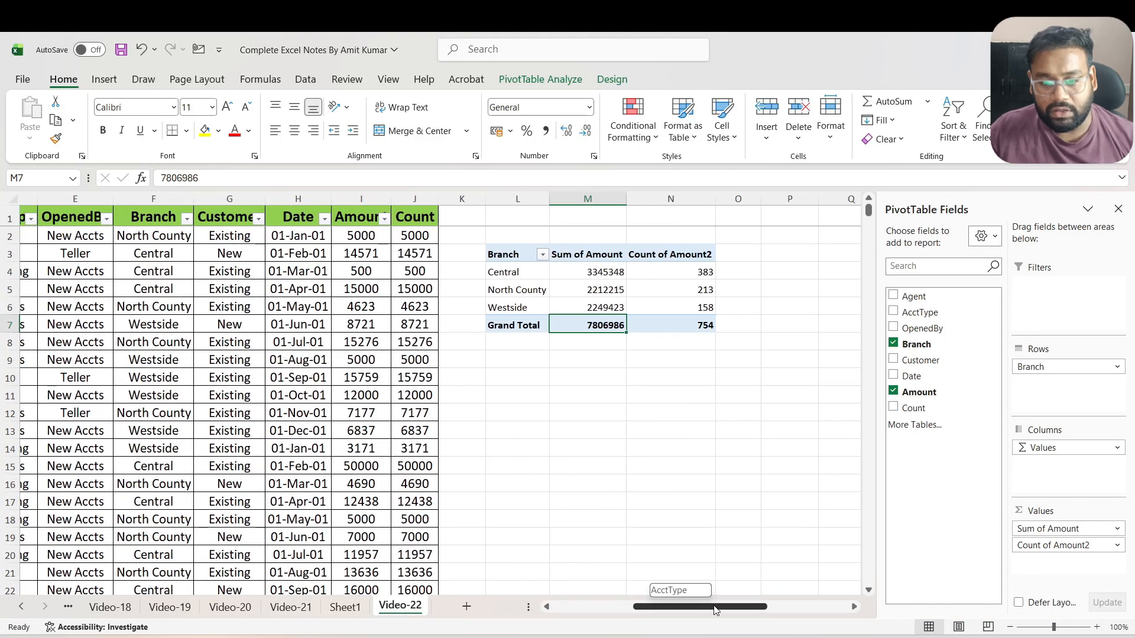
click(893, 409)
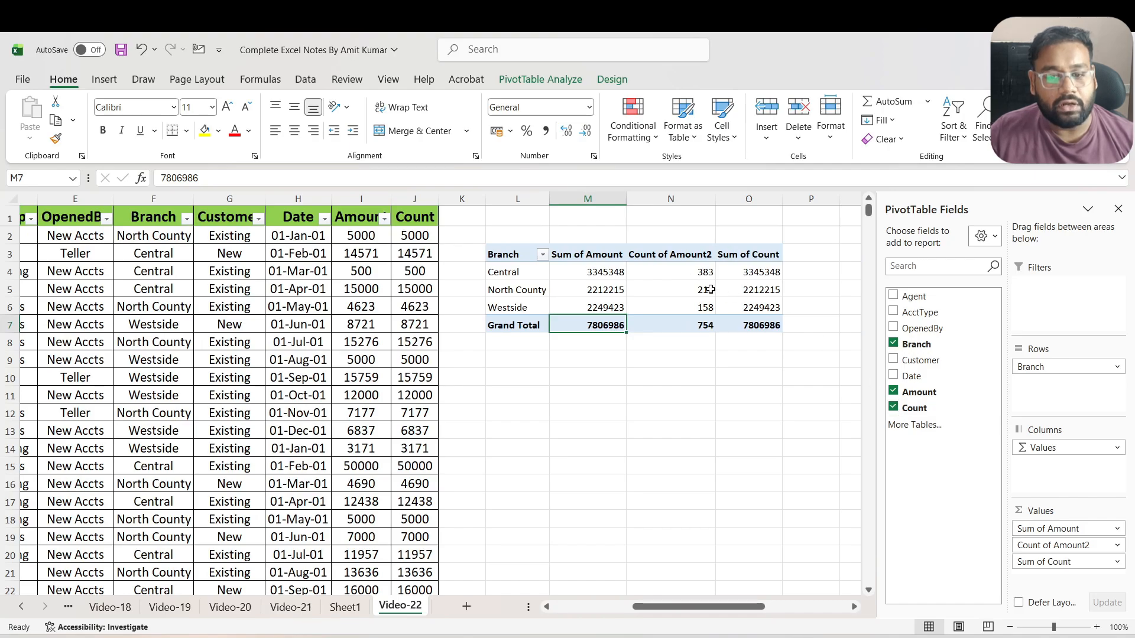
mouse_move(711, 290)
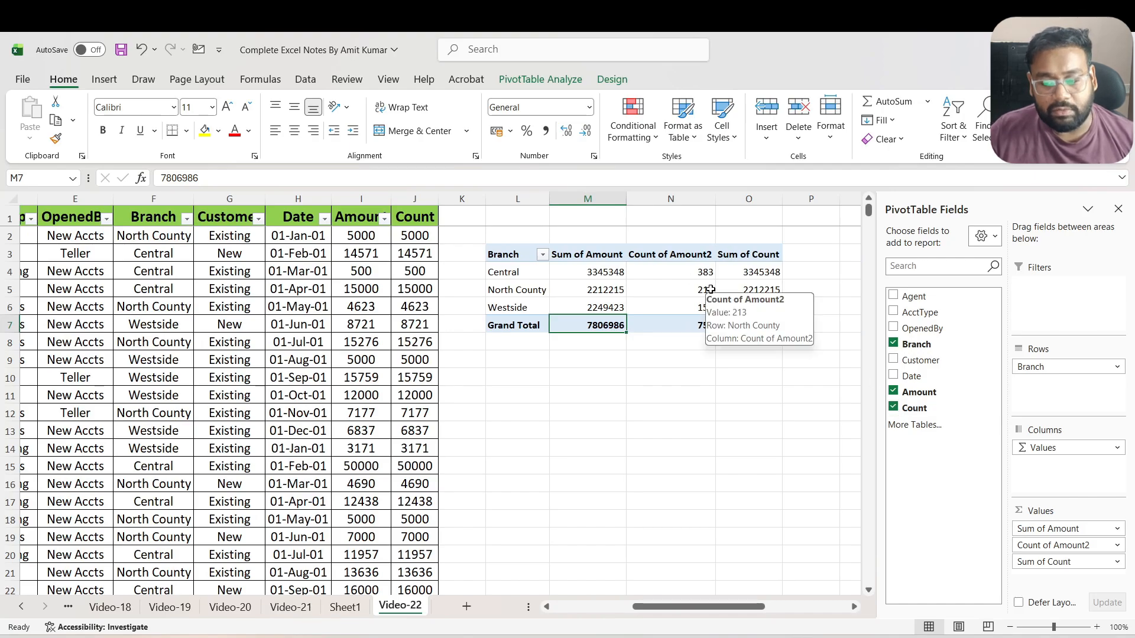
Delete the last source records, entire rows 742 through 755, from the worksheet
click(420, 237)
key(ctrl+Left)
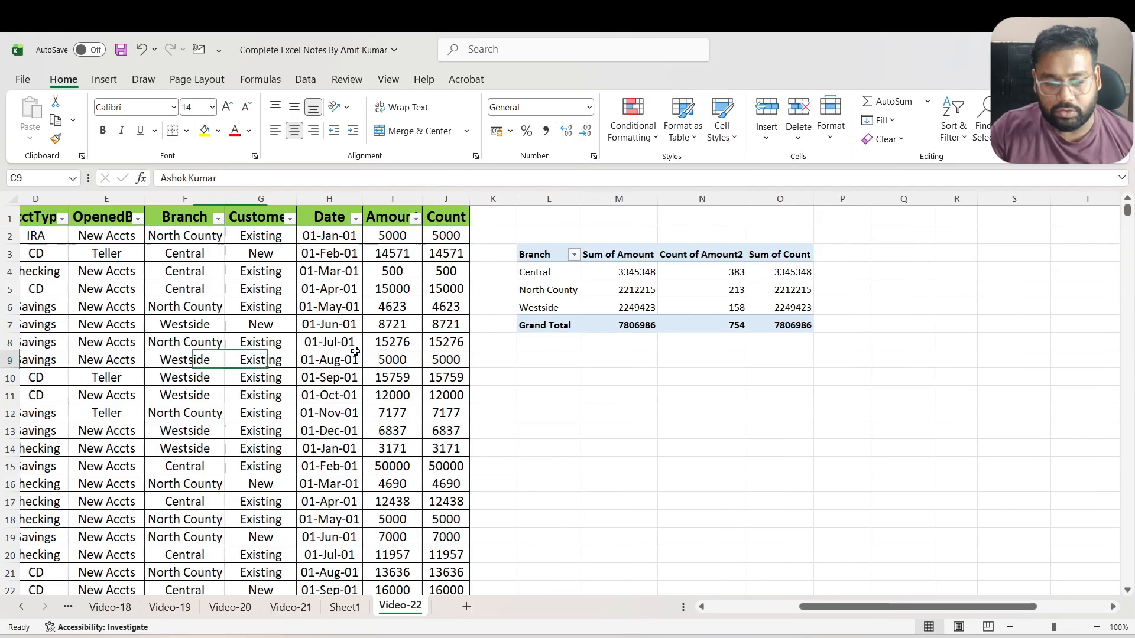
key(ctrl+Down)
key(Down)
key(Up)
key(Up)
key(Up)
key(Up)
key(Up)
key(Up)
key(Up)
key(Up)
key(Up)
key(Up)
key(Up)
key(Up)
key(Up)
key(Up)
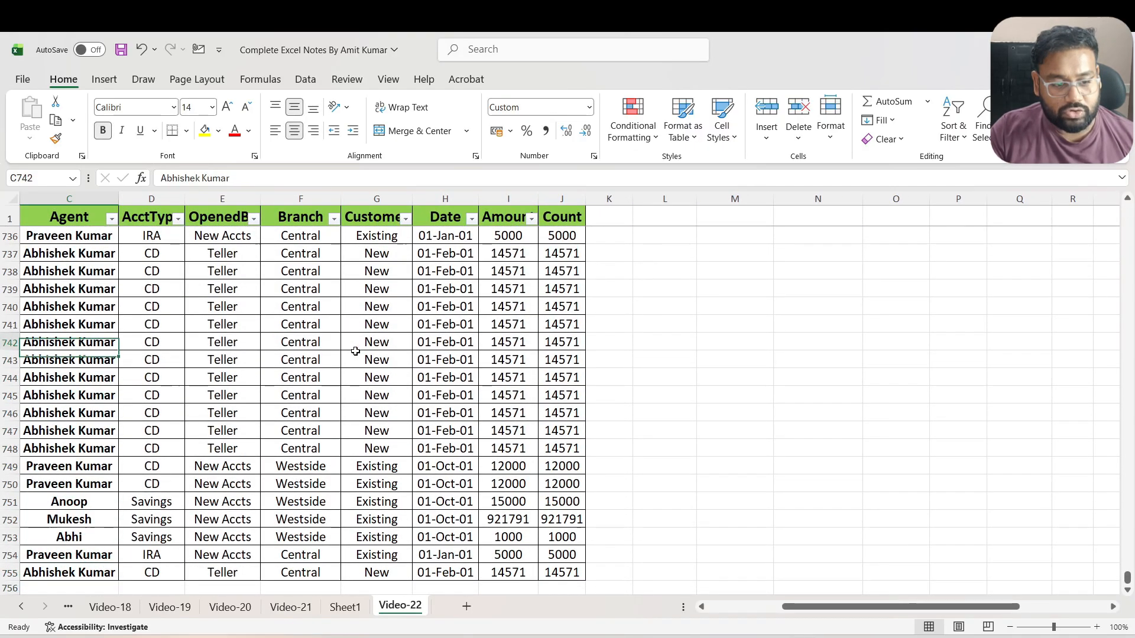
scroll(355, 351, left, 3)
key(ctrl+shift+Down)
key(shift+space)
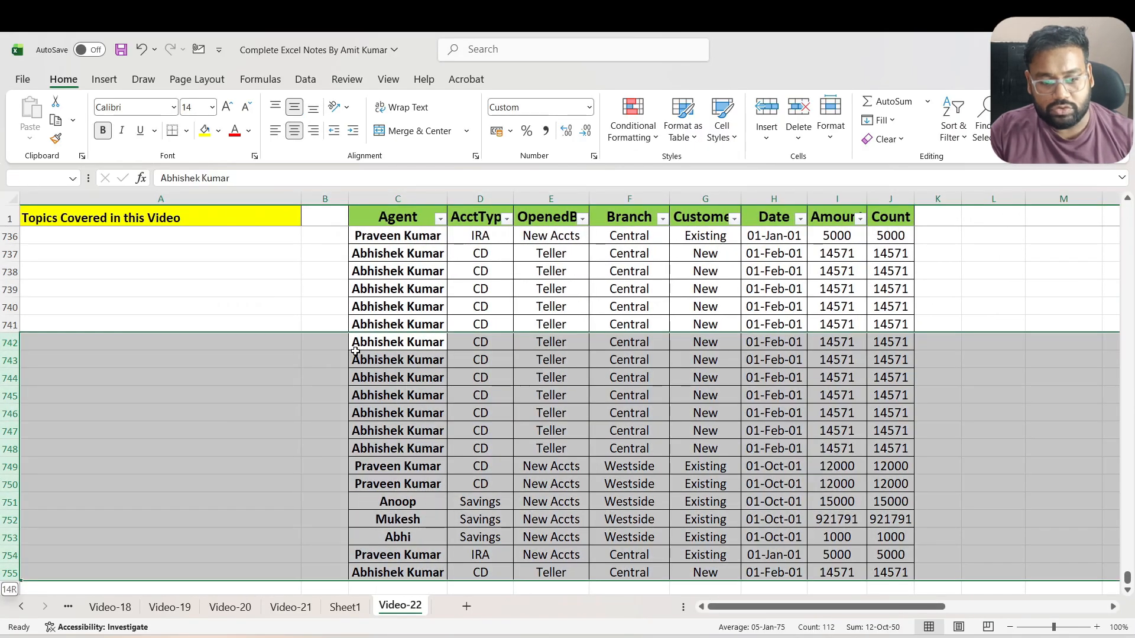
key(ctrl+minus)
Refresh the PivotTable so its branch sums and counts reflect the deleted source rows
key(ctrl+Up)
key(ctrl+Up)
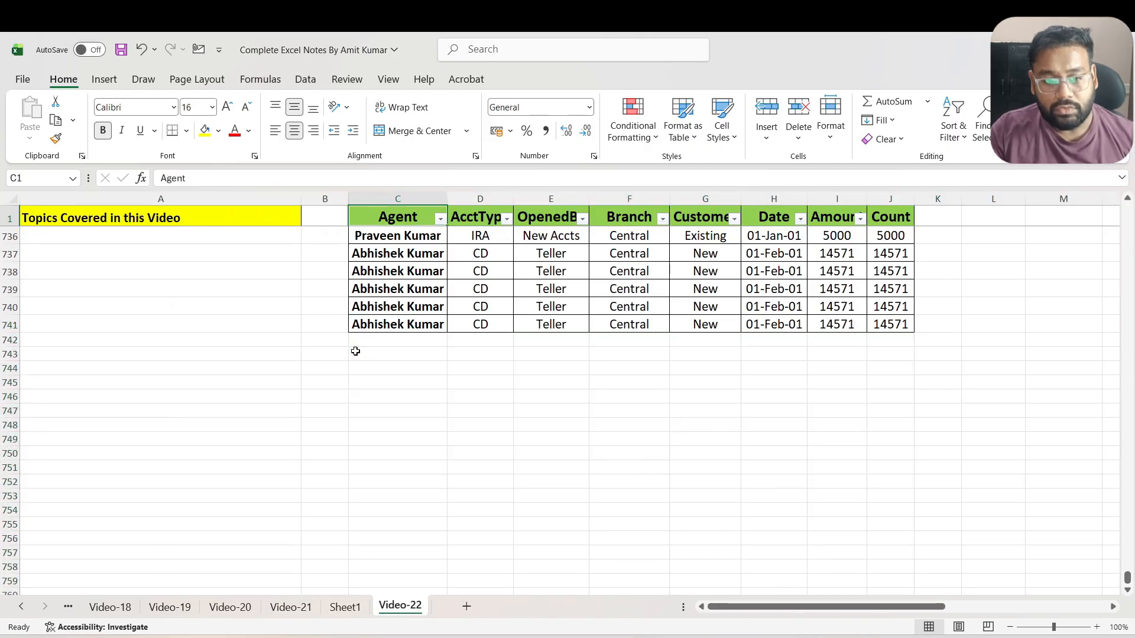
key(Right)
key(Down)
key(Right)
key(Right)
key(Right)
key(Right)
key(Right)
key(Right)
key(Right)
key(Right)
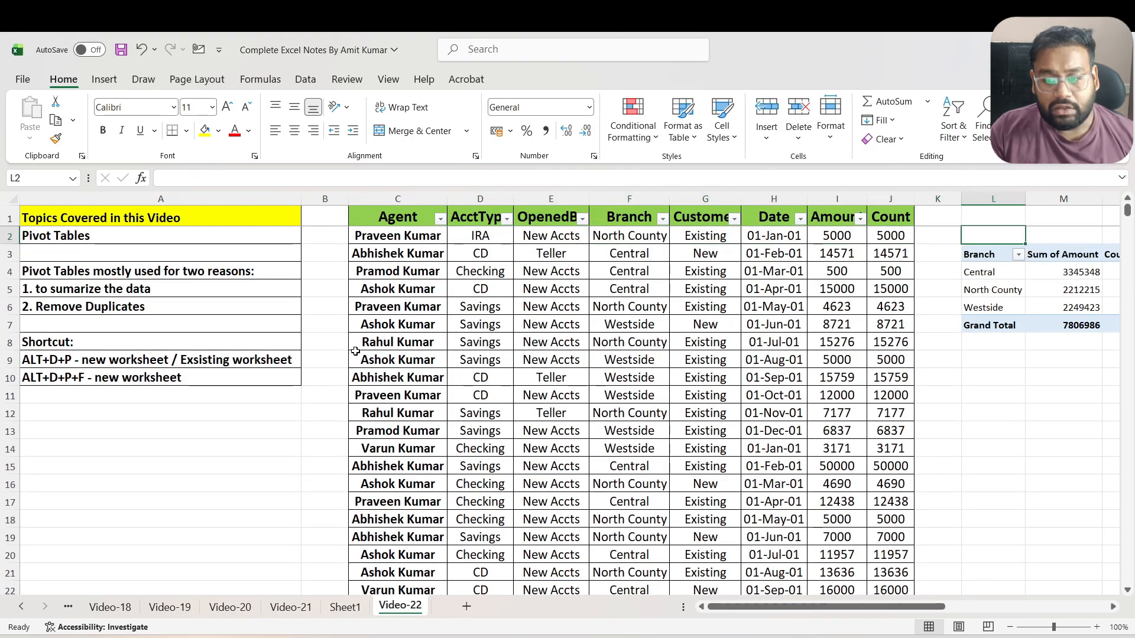
key(Down)
key(Right)
key(Right)
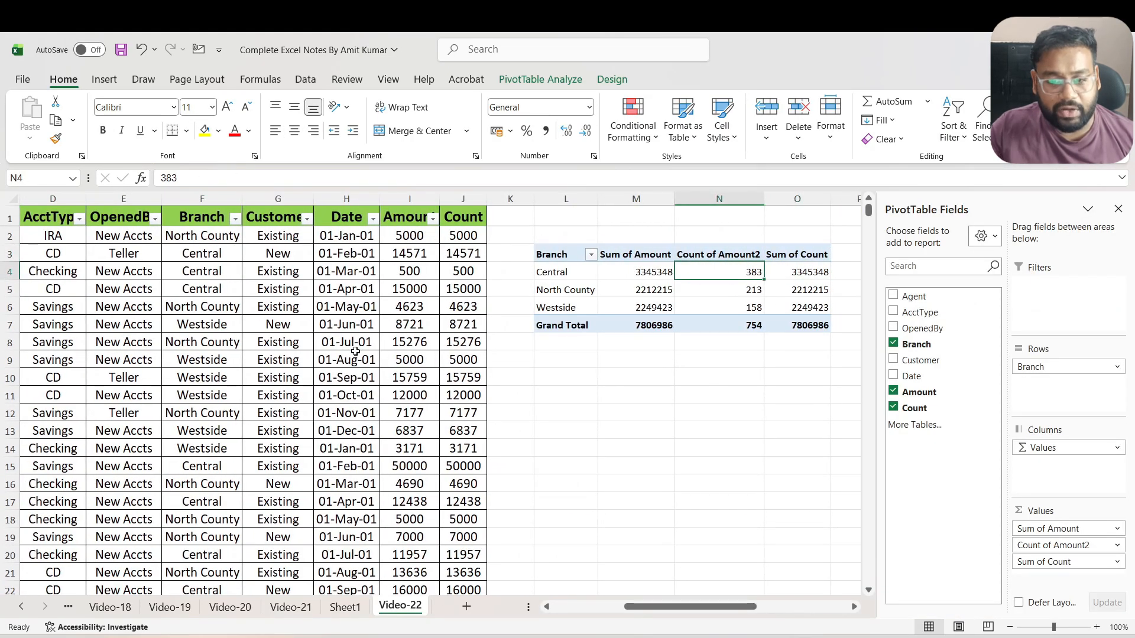
right_click(678, 291)
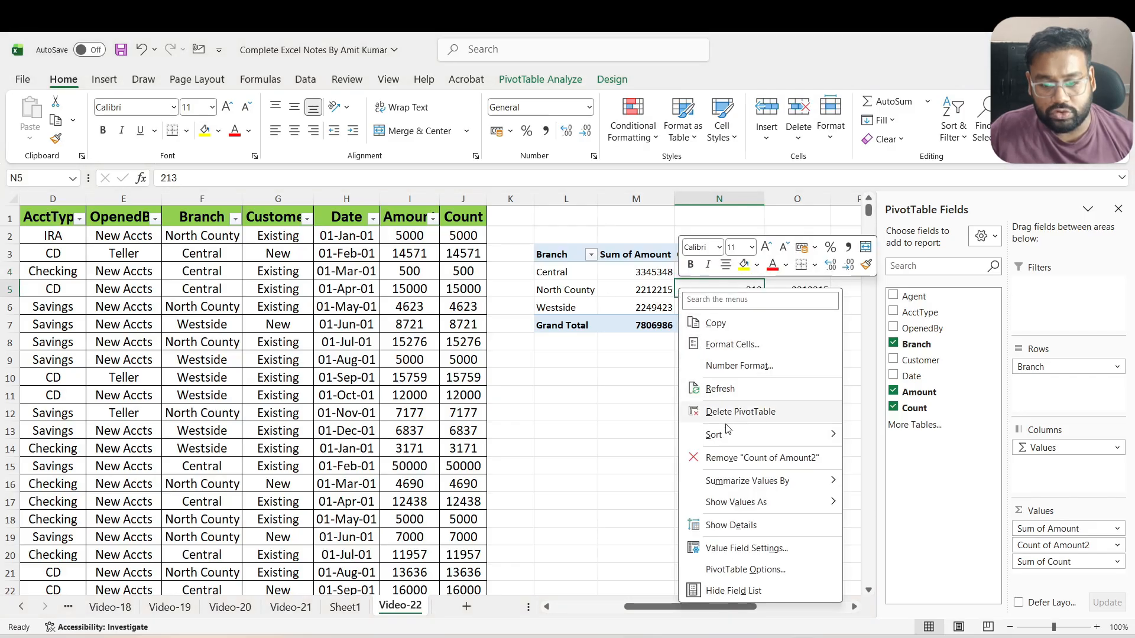
click(728, 387)
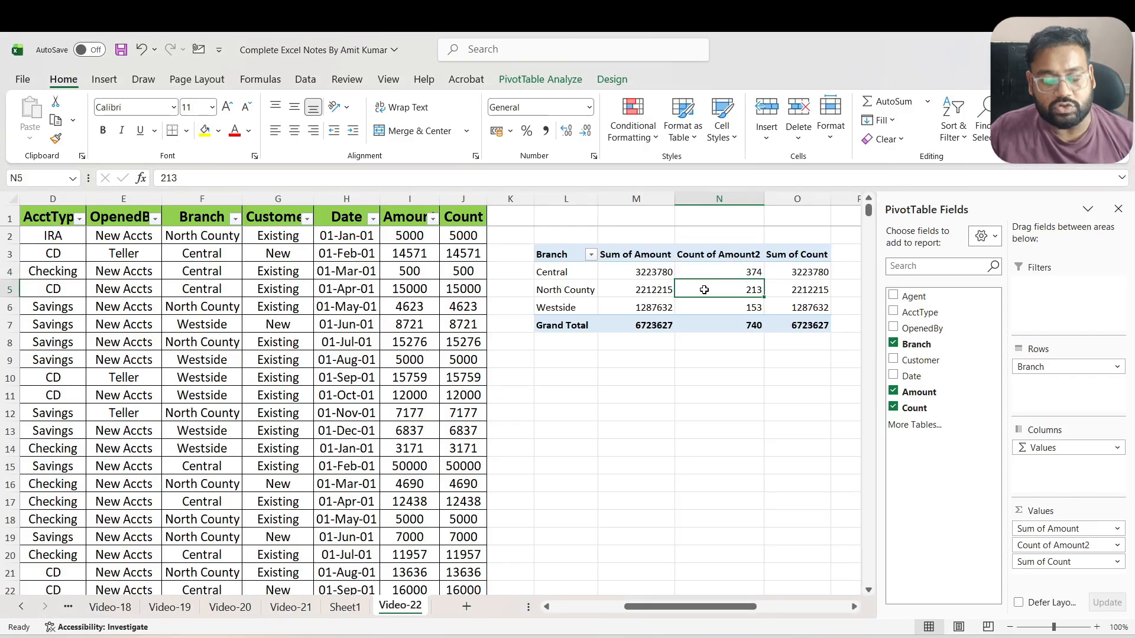
mouse_move(704, 290)
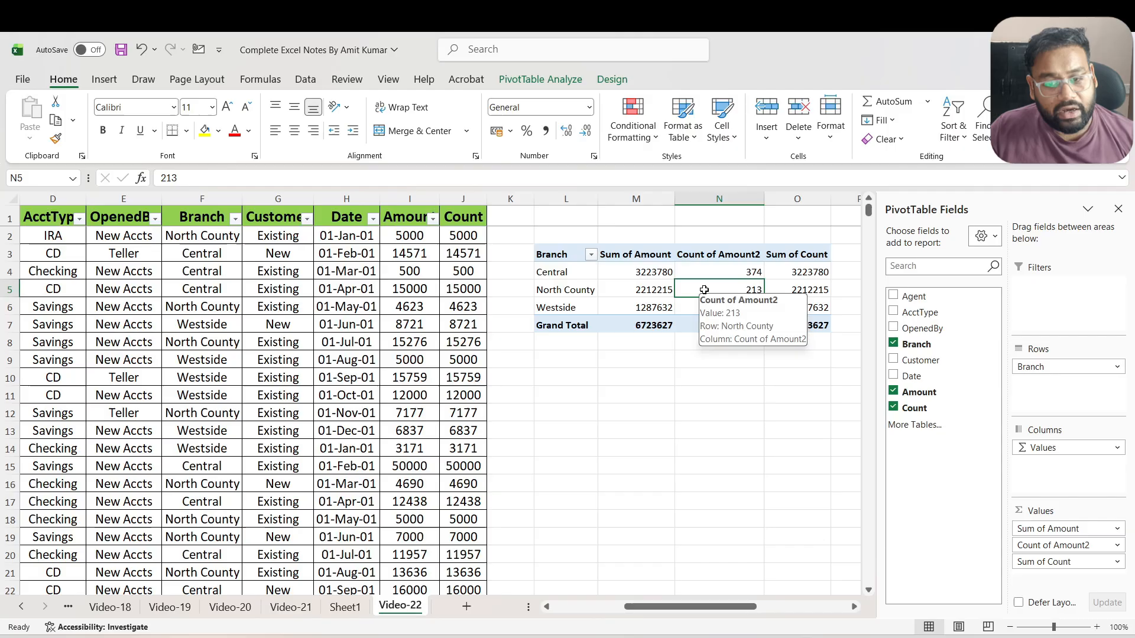